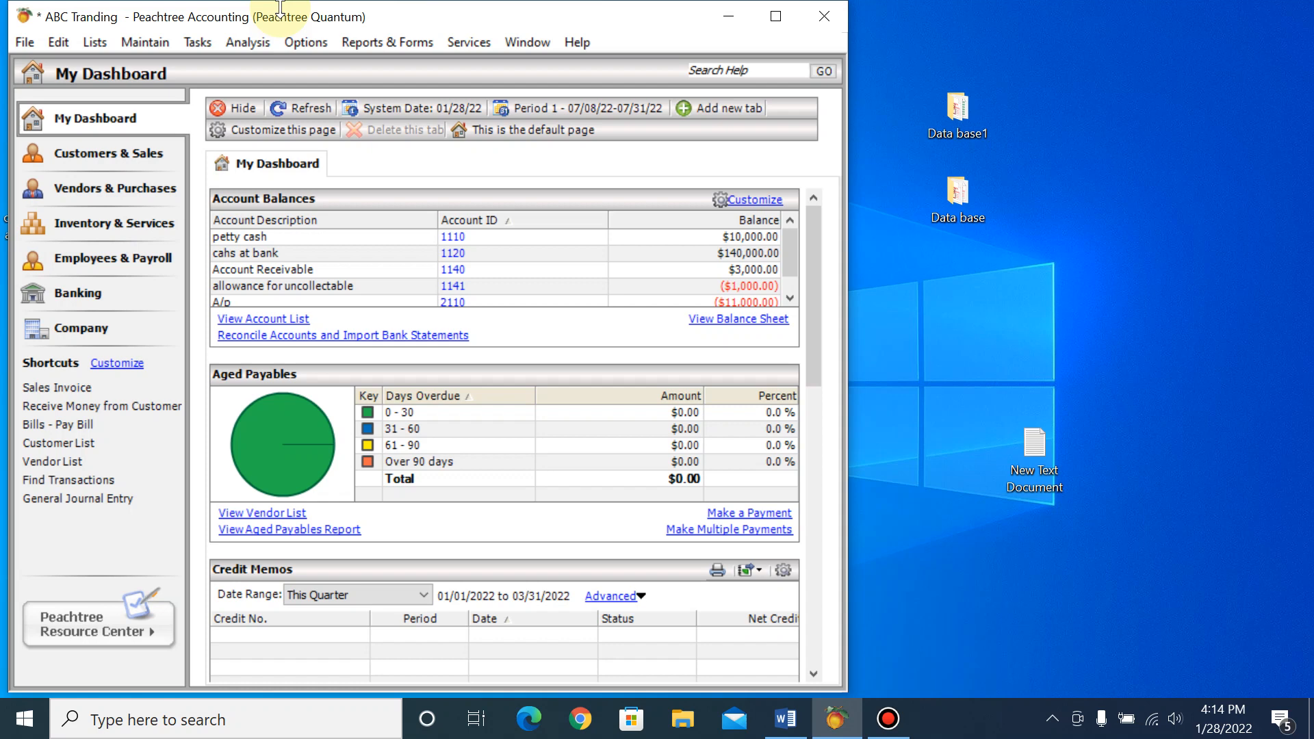
# Step: Open the chart of accounts, look through the existing account IDs and close it again
pyautogui.click(143, 45)
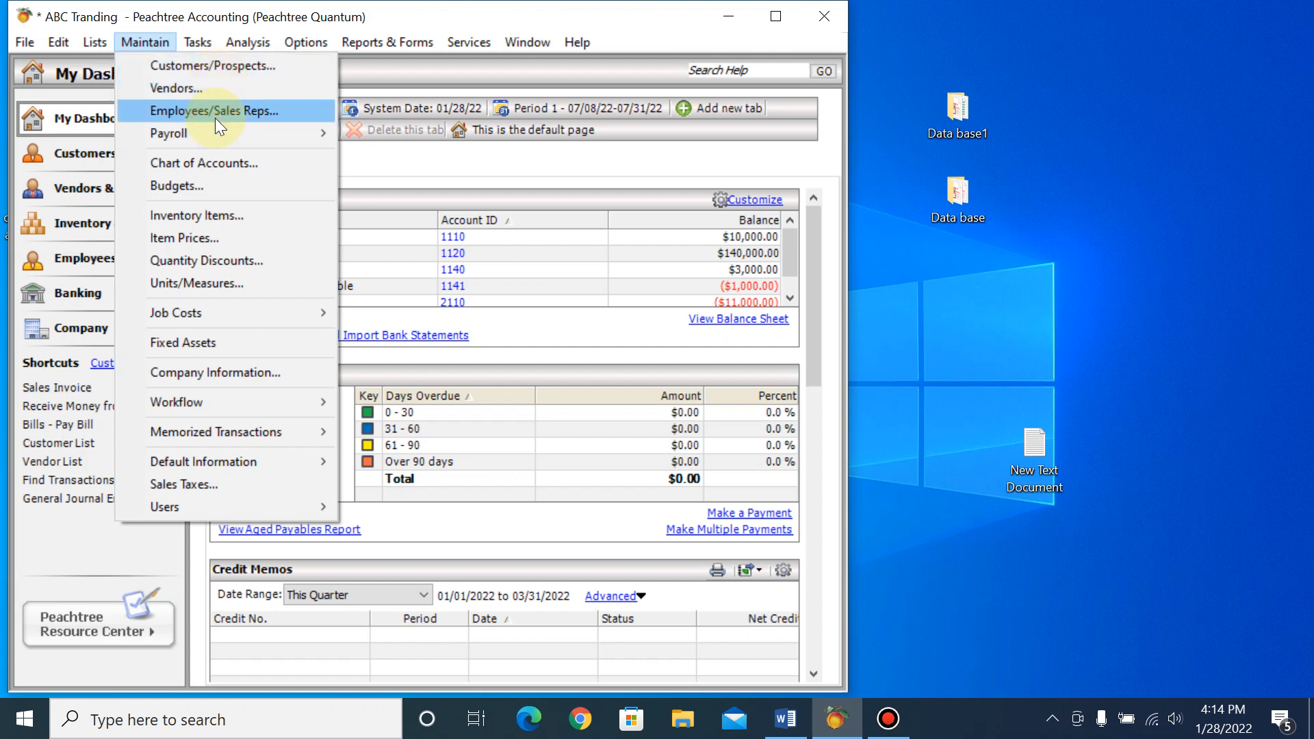
pyautogui.click(212, 163)
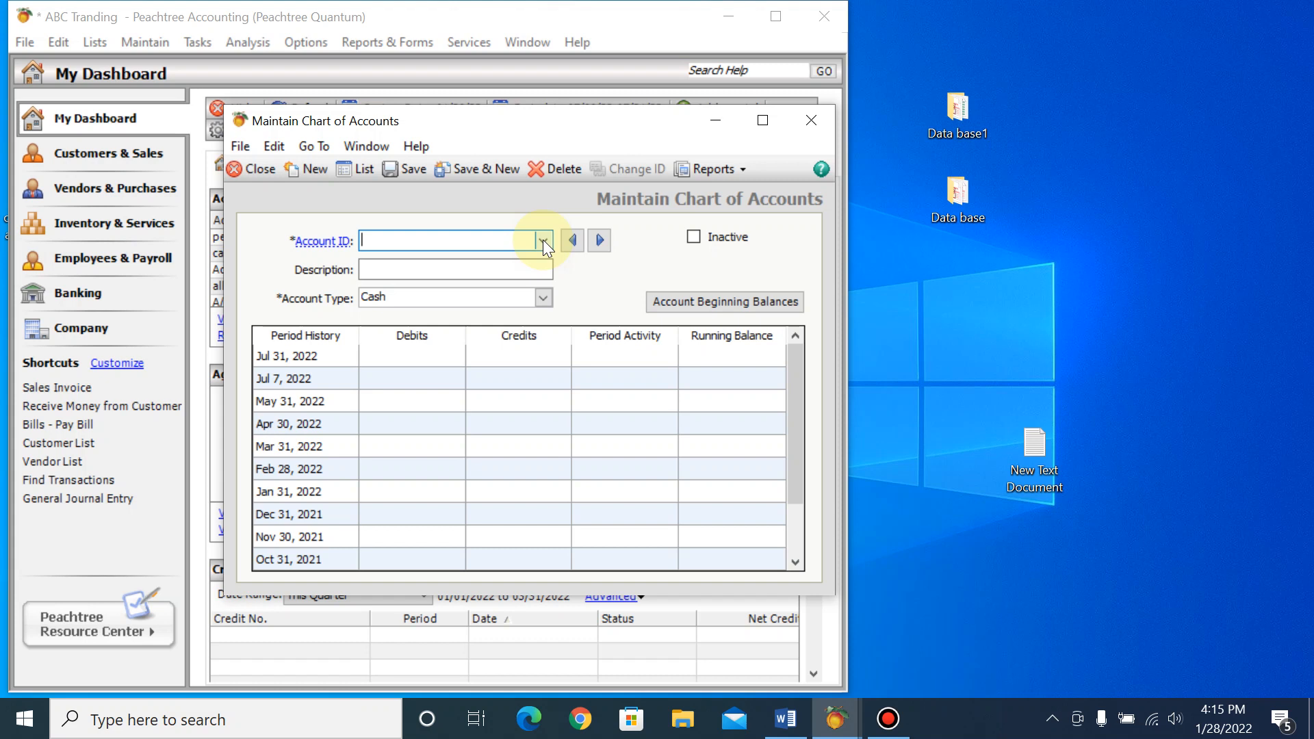
pyautogui.click(543, 240)
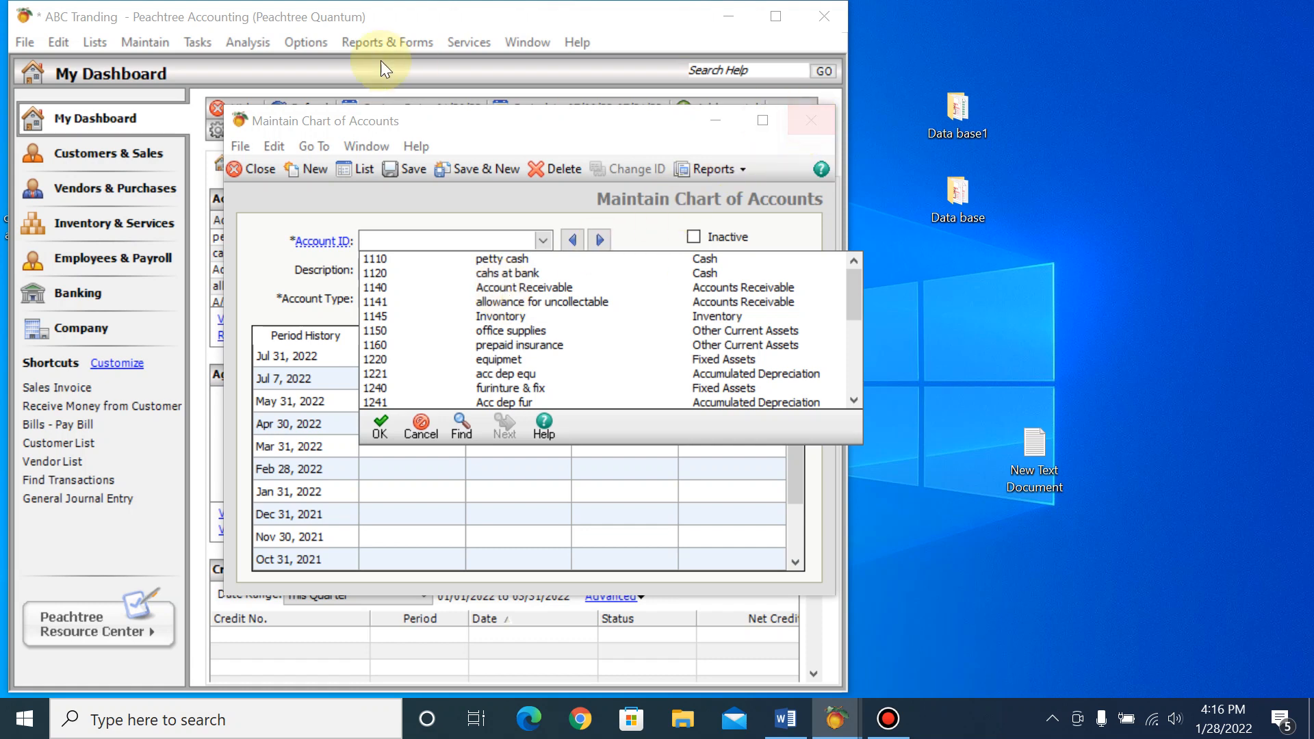
pyautogui.doubleClick(510, 258)
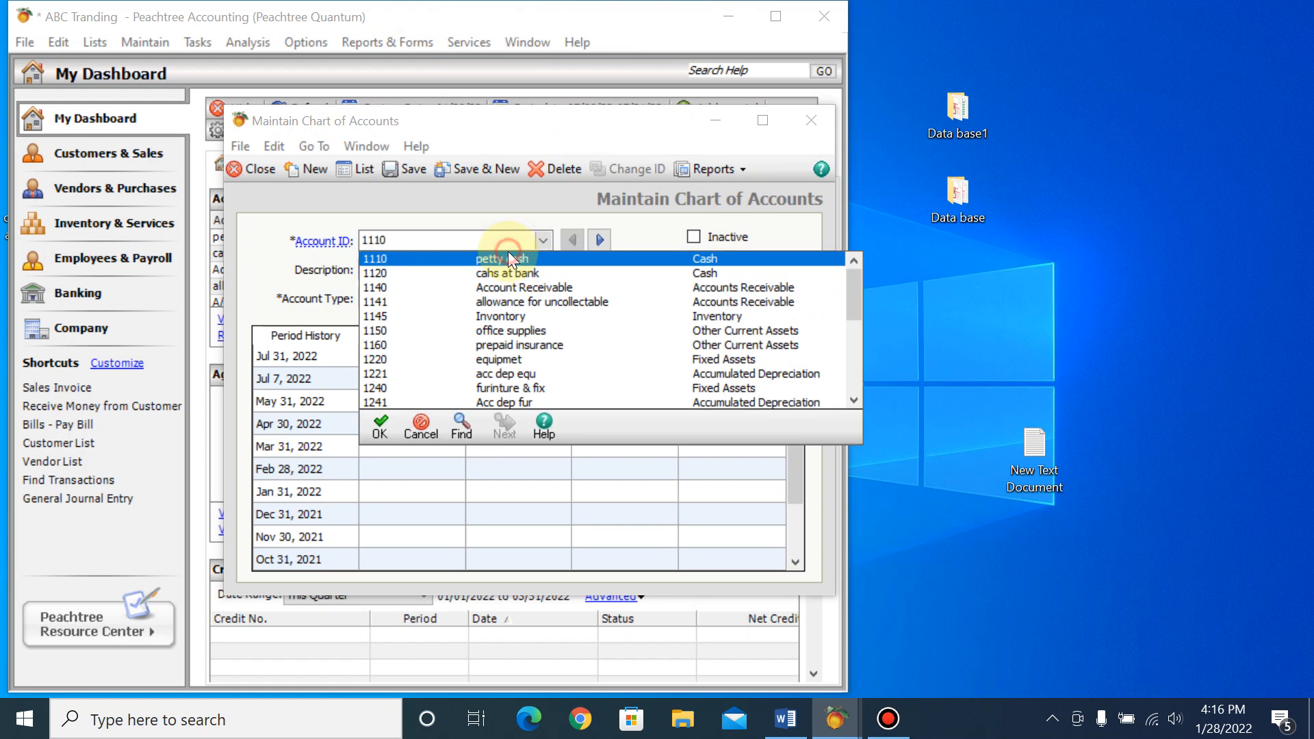
pyautogui.click(830, 119)
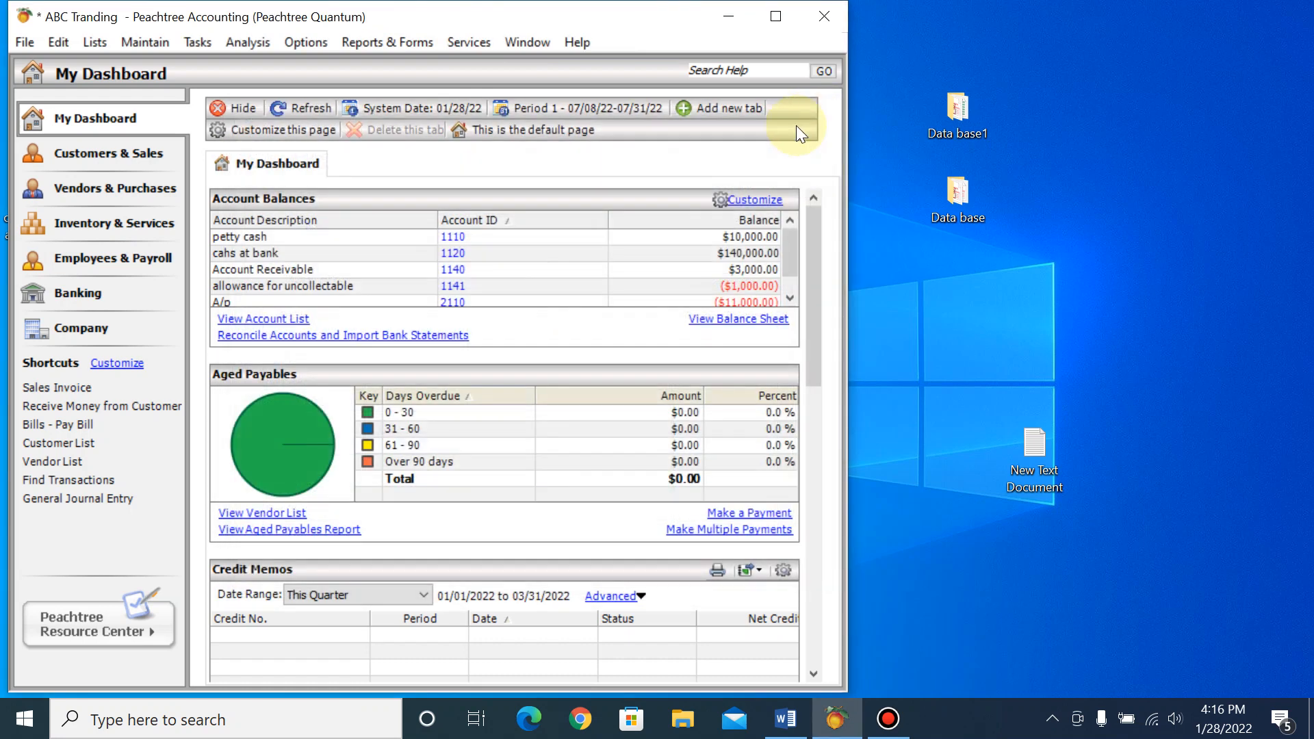
# Step: Open the customer and prospect maintenance form and move its window over the main program window
pyautogui.click(141, 43)
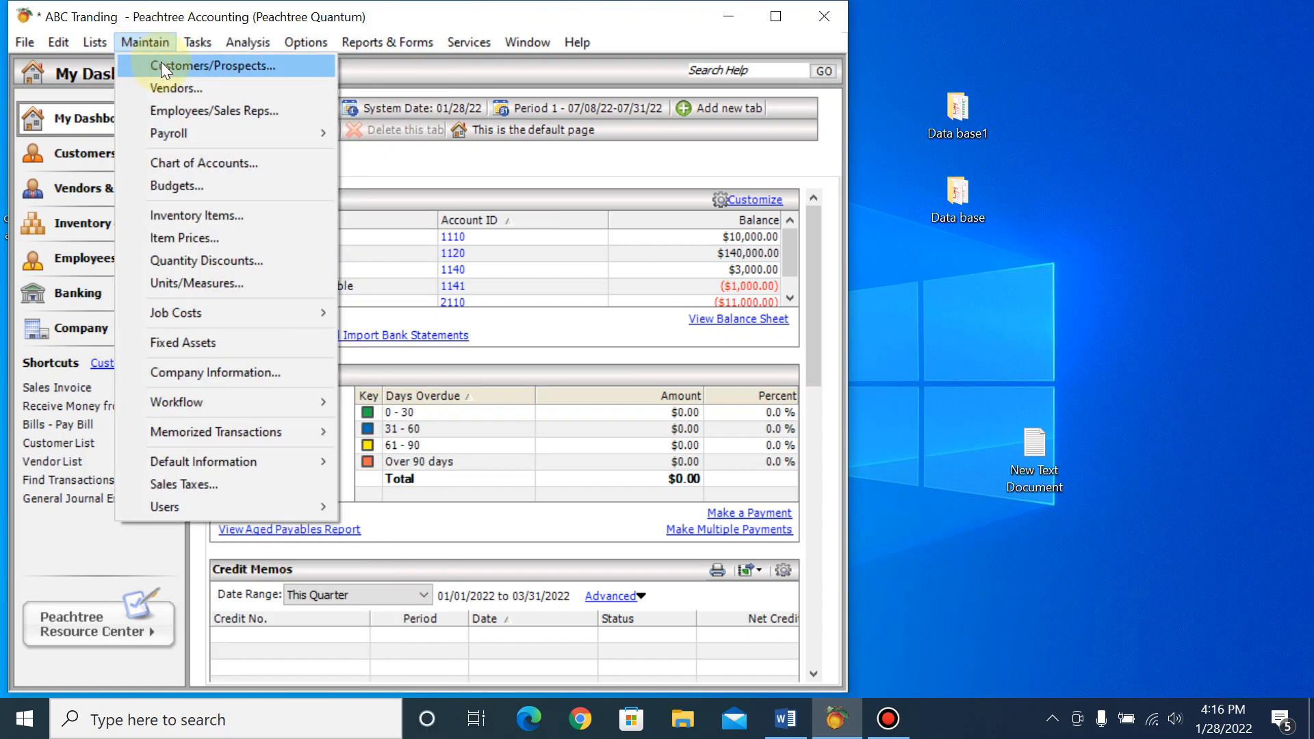
pyautogui.click(180, 66)
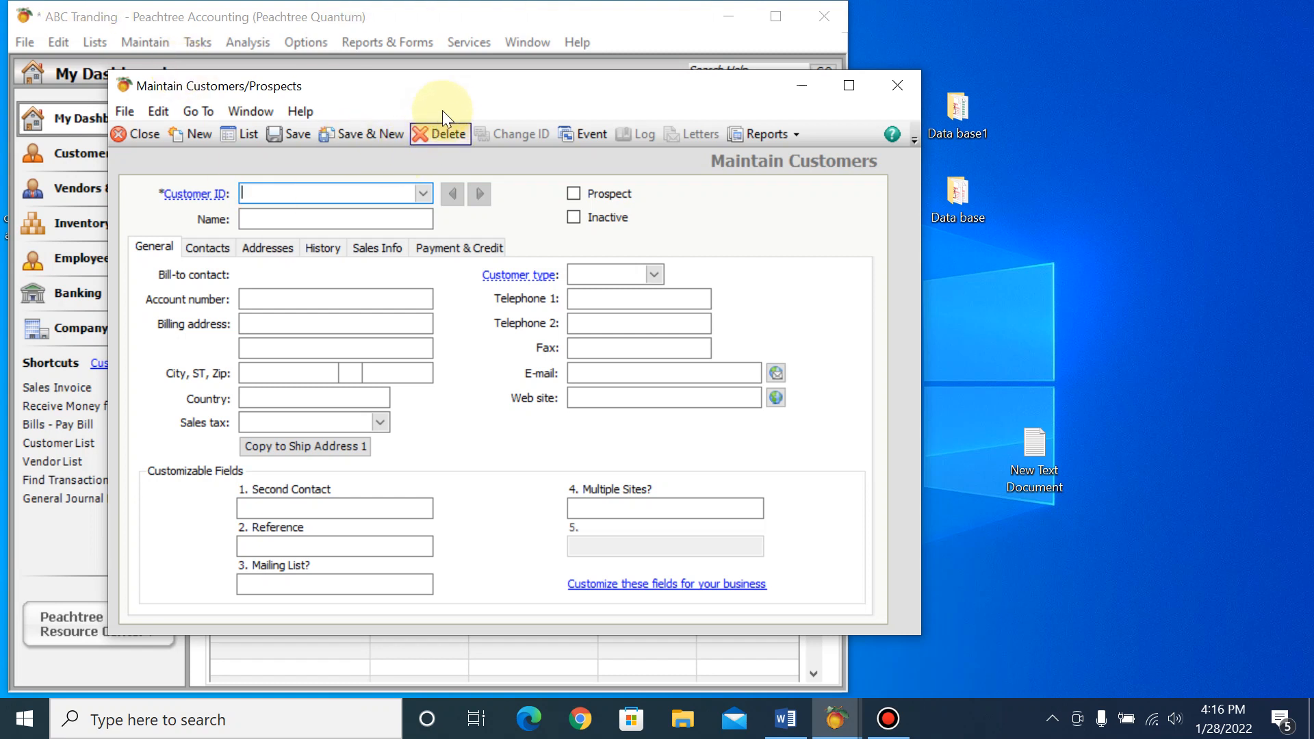
pyautogui.moveTo(458, 88); pyautogui.dragTo(372, 83)
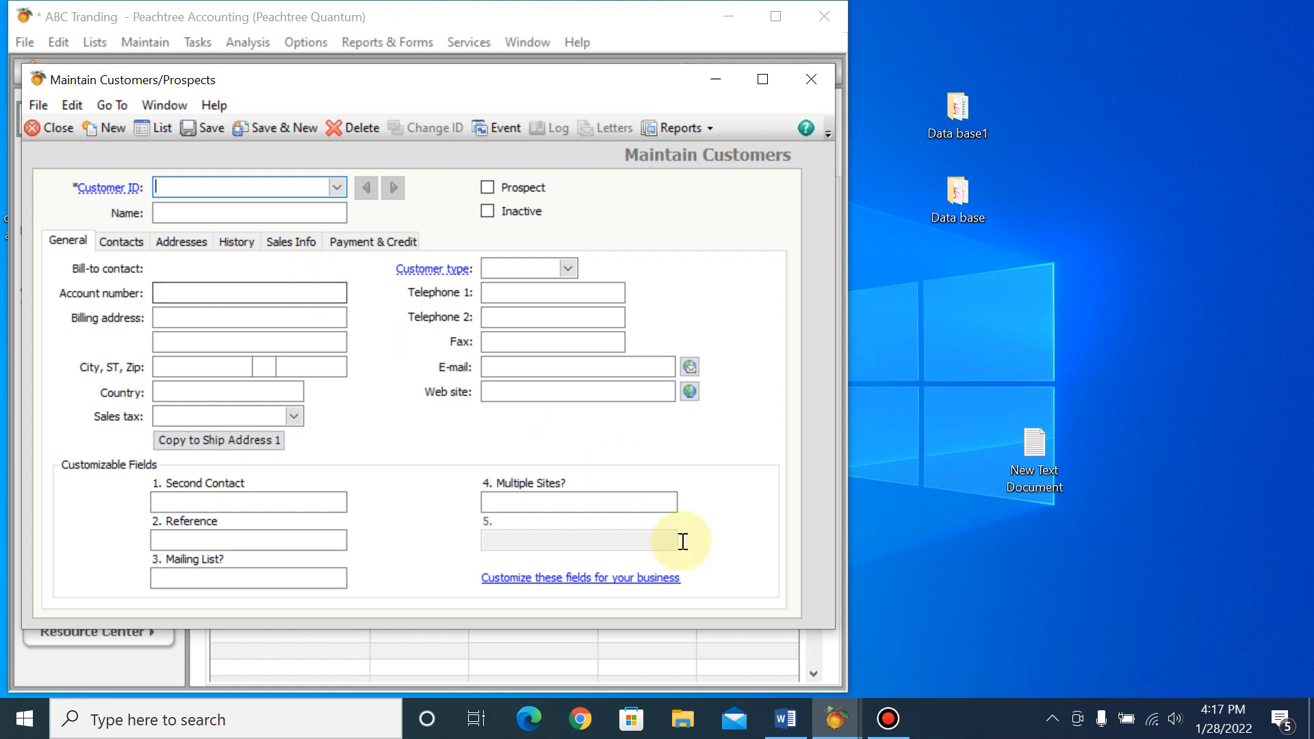
# Step: Switch to the Word project document and examine the account table and the customer ledger's codes, addresses, invoice dates, invoice numbers and balances
pyautogui.click(794, 716)
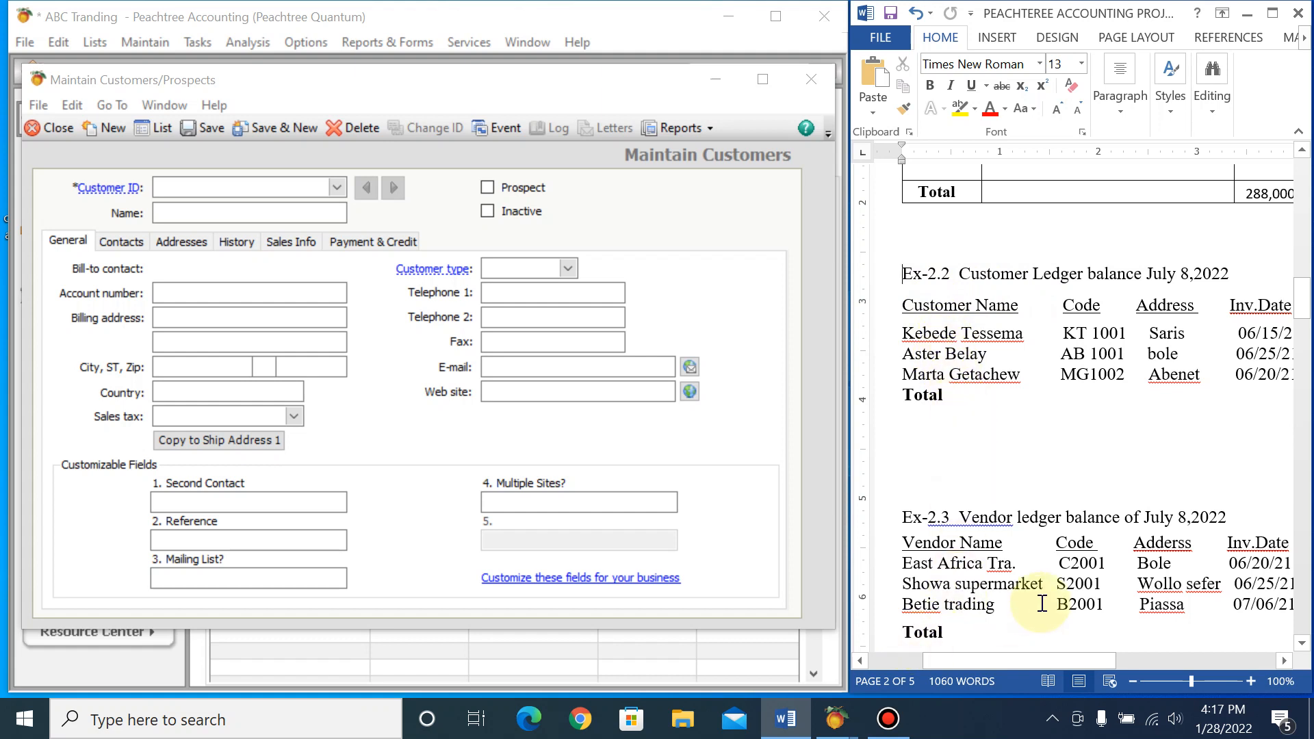
pyautogui.moveTo(971, 661); pyautogui.dragTo(1032, 665)
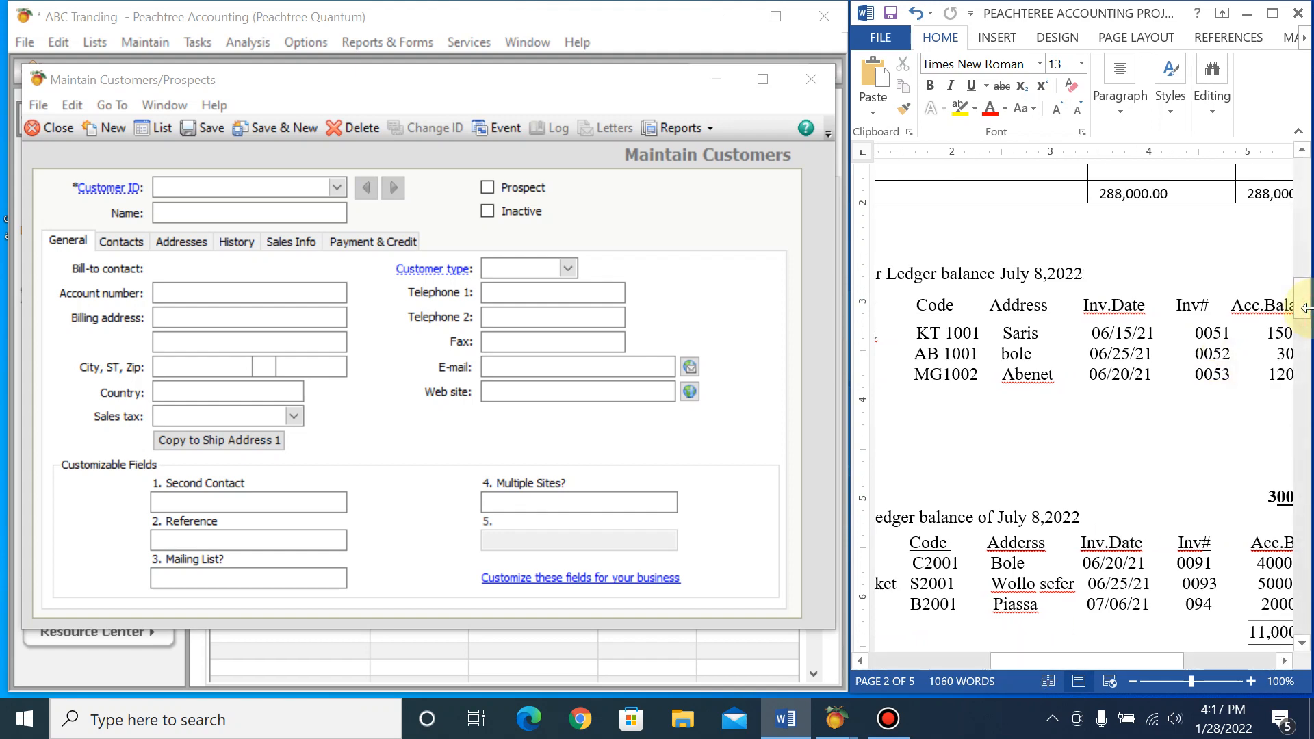
pyautogui.moveTo(1308, 314); pyautogui.dragTo(1309, 233)
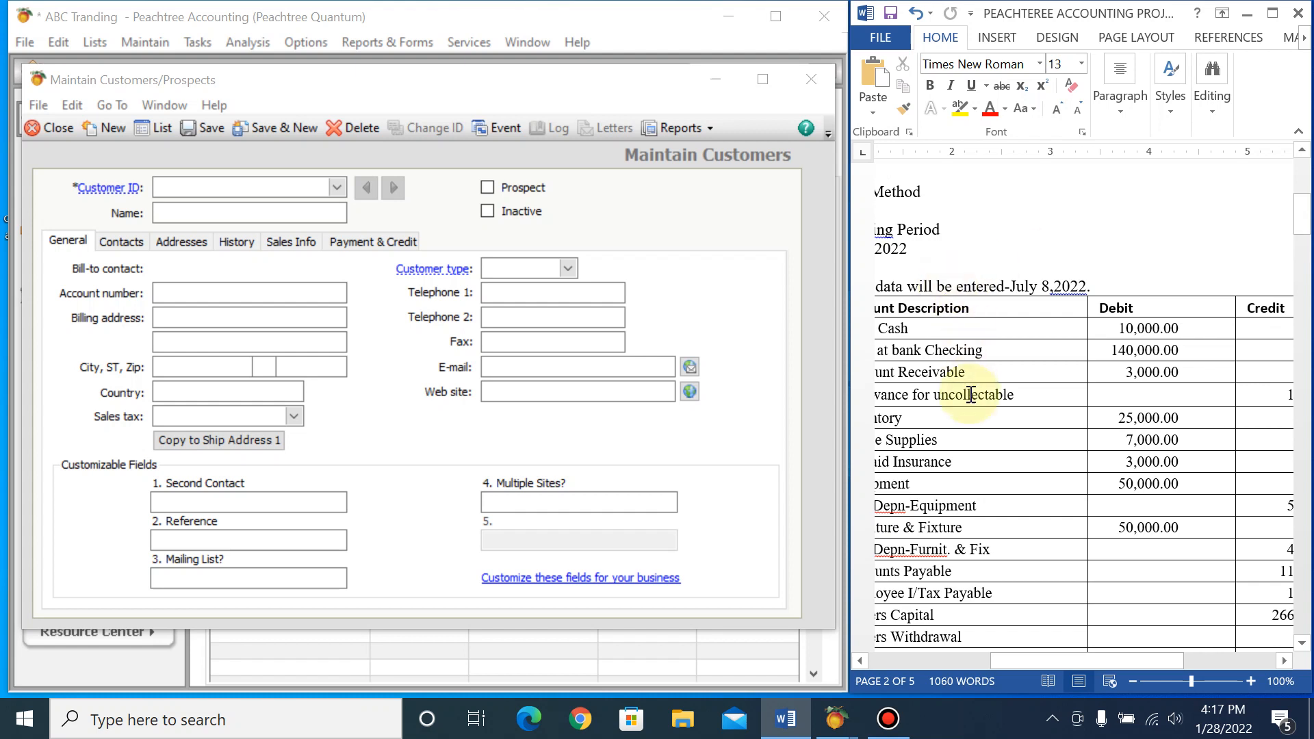
pyautogui.click(966, 372)
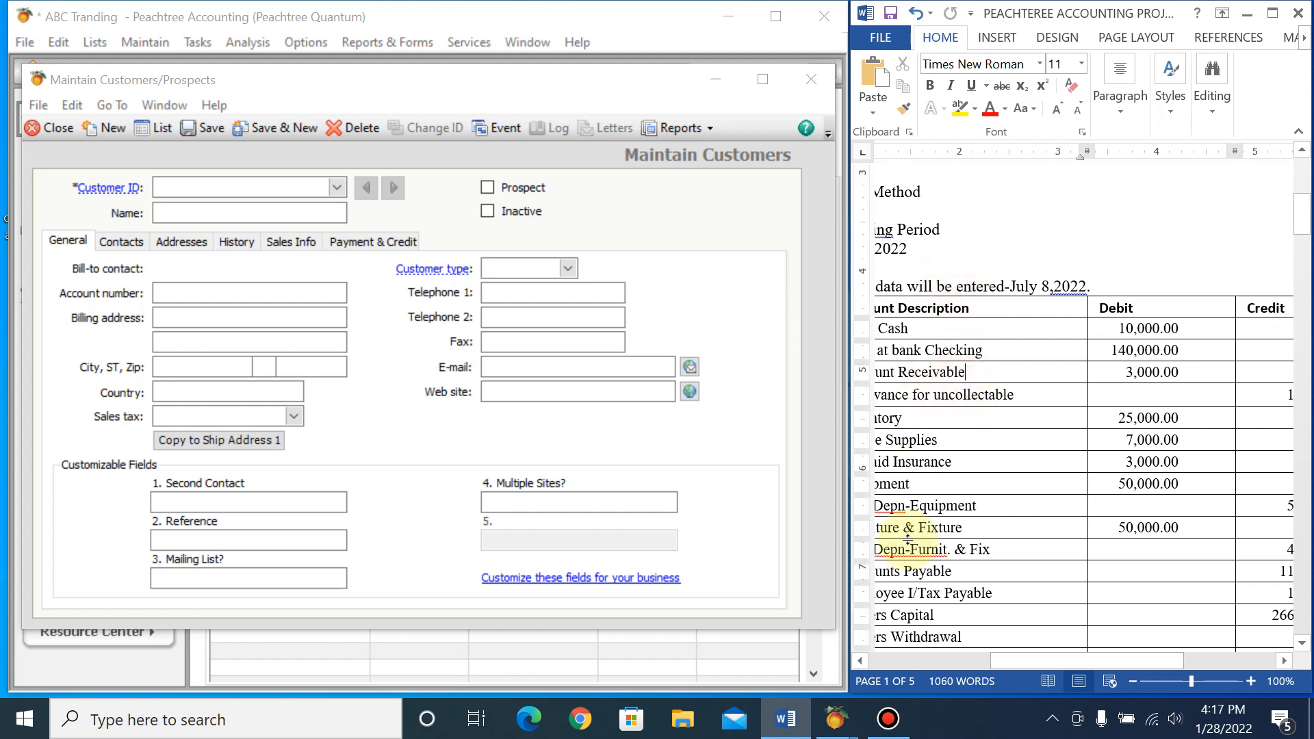
pyautogui.click(861, 661)
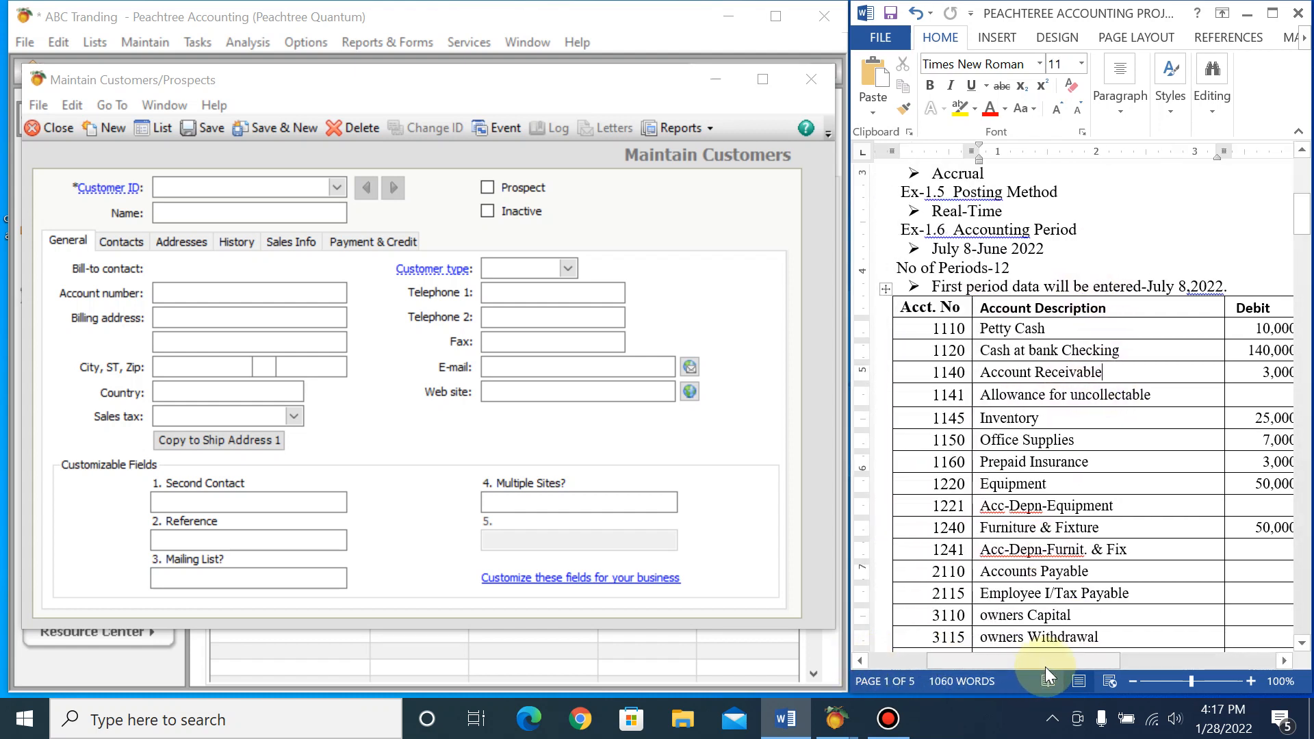
pyautogui.moveTo(1044, 662); pyautogui.dragTo(1107, 660)
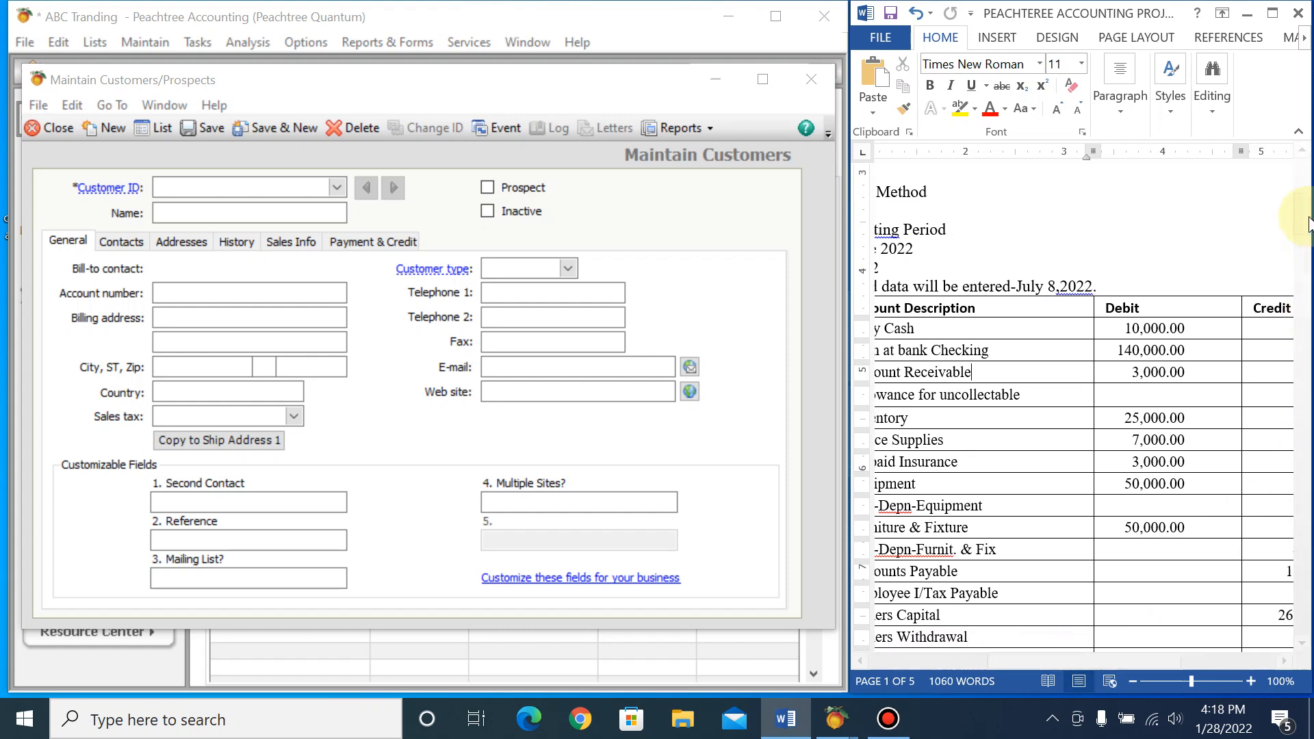
pyautogui.moveTo(1304, 219); pyautogui.dragTo(1303, 321)
pyautogui.moveTo(1043, 661); pyautogui.dragTo(976, 662)
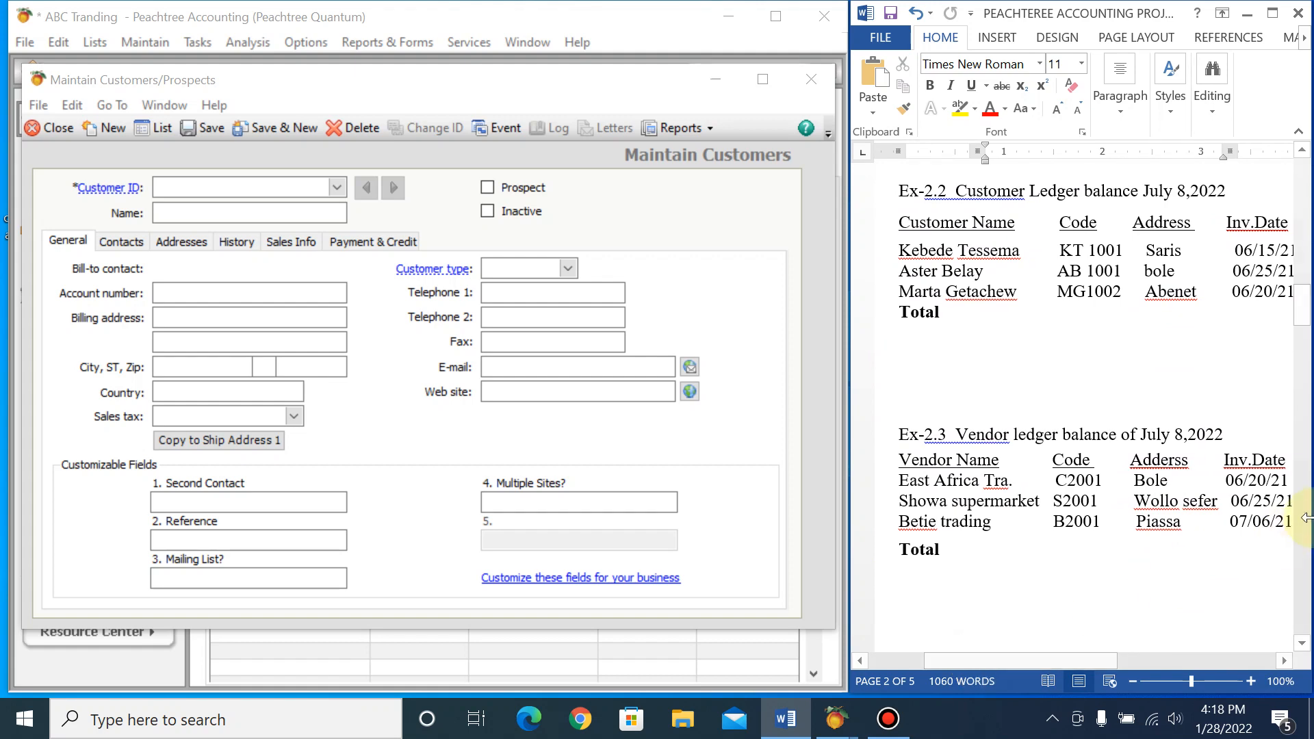
pyautogui.moveTo(1305, 301)
pyautogui.mouseDown()
pyautogui.moveTo(1305, 277)
pyautogui.moveTo(1306, 304)
pyautogui.mouseUp()
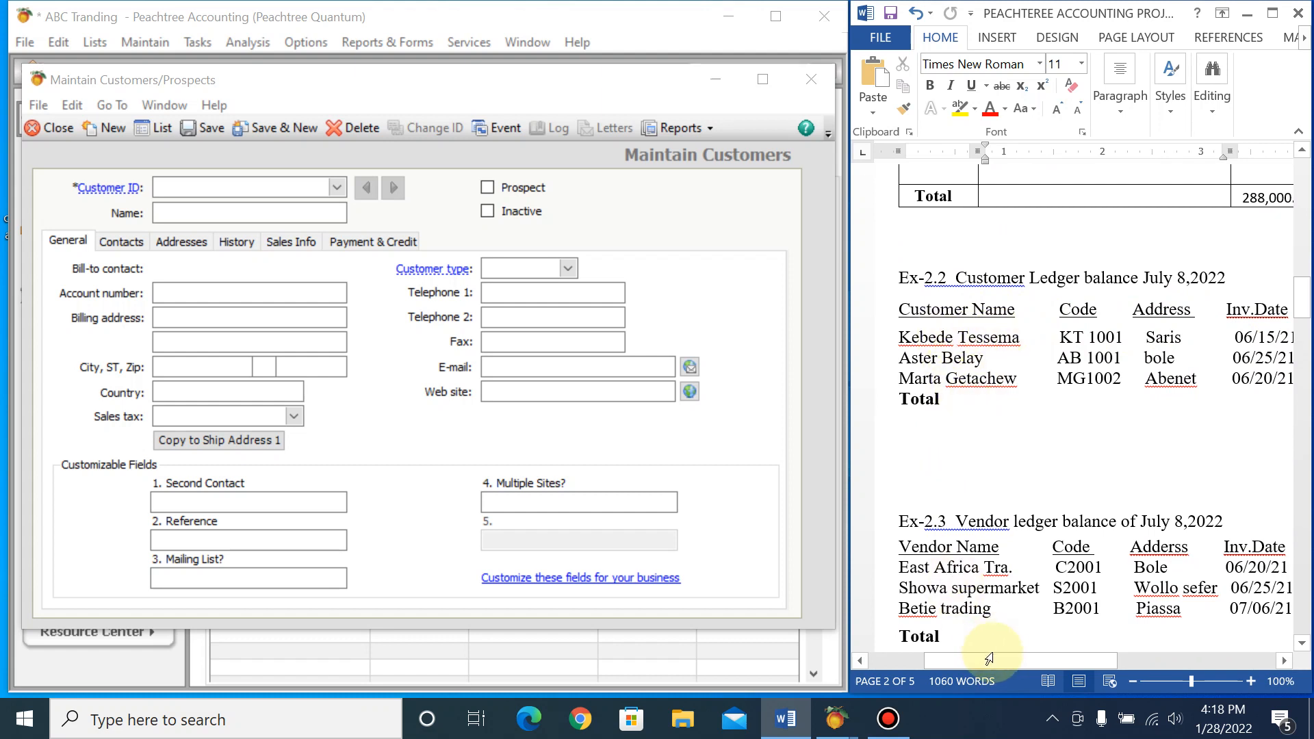
pyautogui.moveTo(996, 657); pyautogui.dragTo(1169, 679)
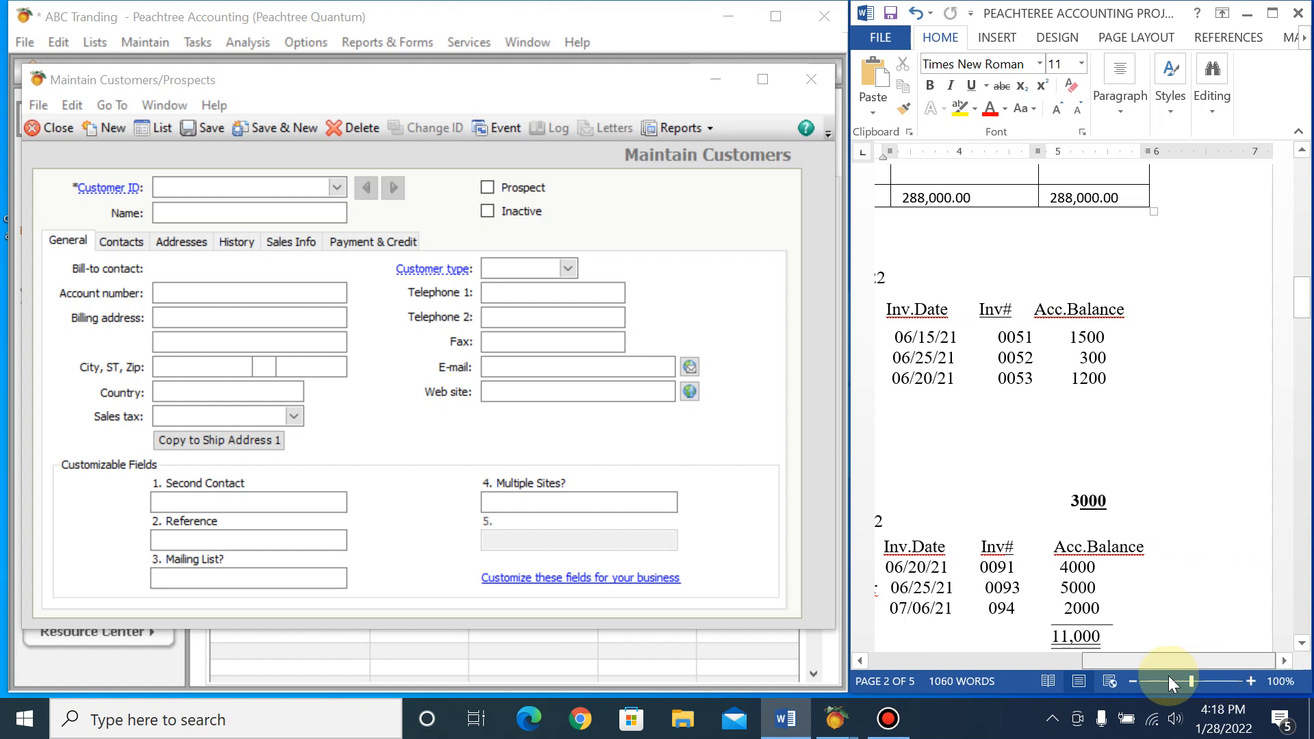
pyautogui.moveTo(1168, 676); pyautogui.dragTo(997, 649)
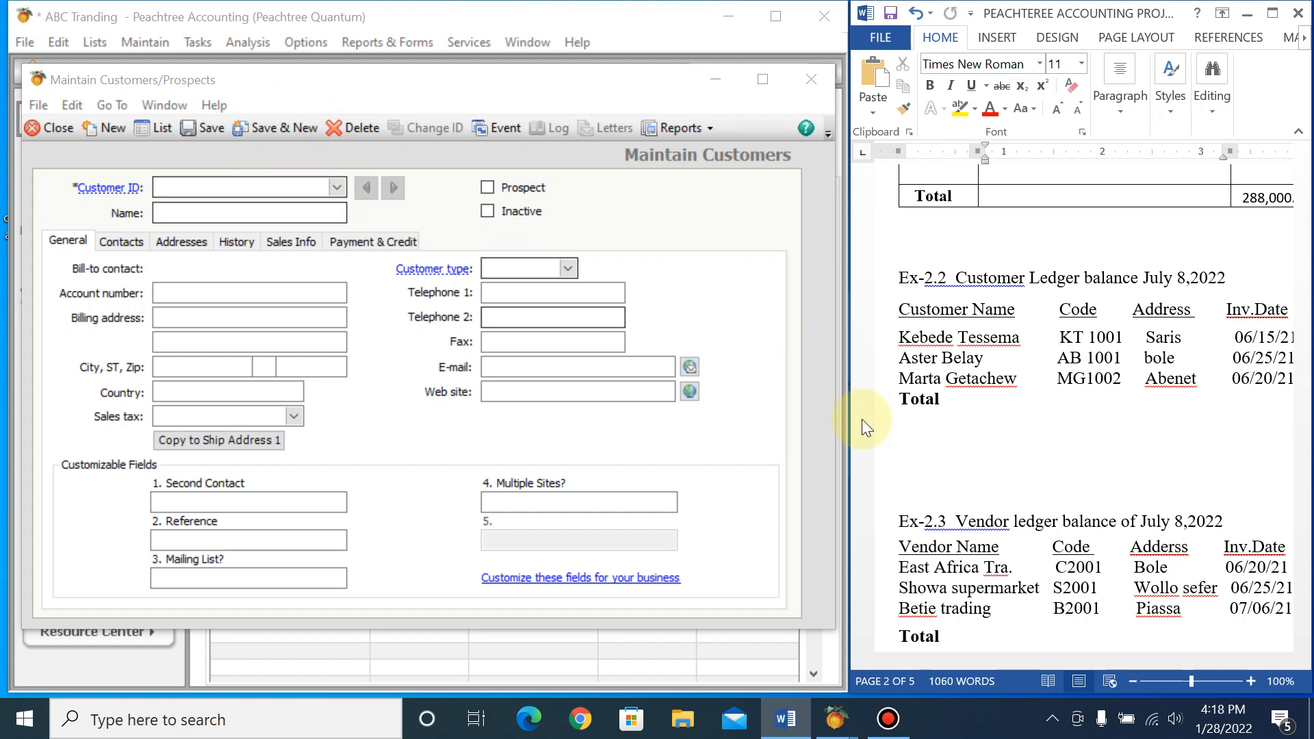
# Step: Start a record for the first customer in the ledger by entering the customer ID and full name
pyautogui.click(181, 185)
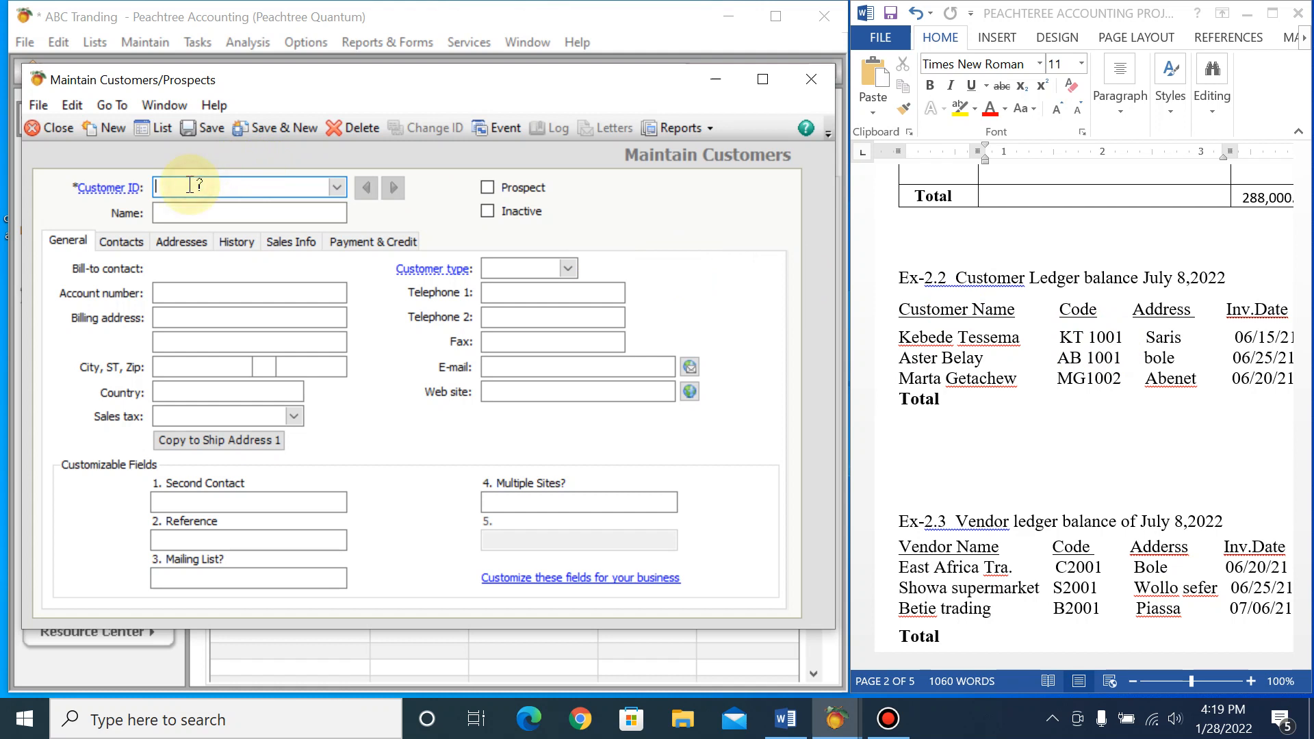
pyautogui.write('K')
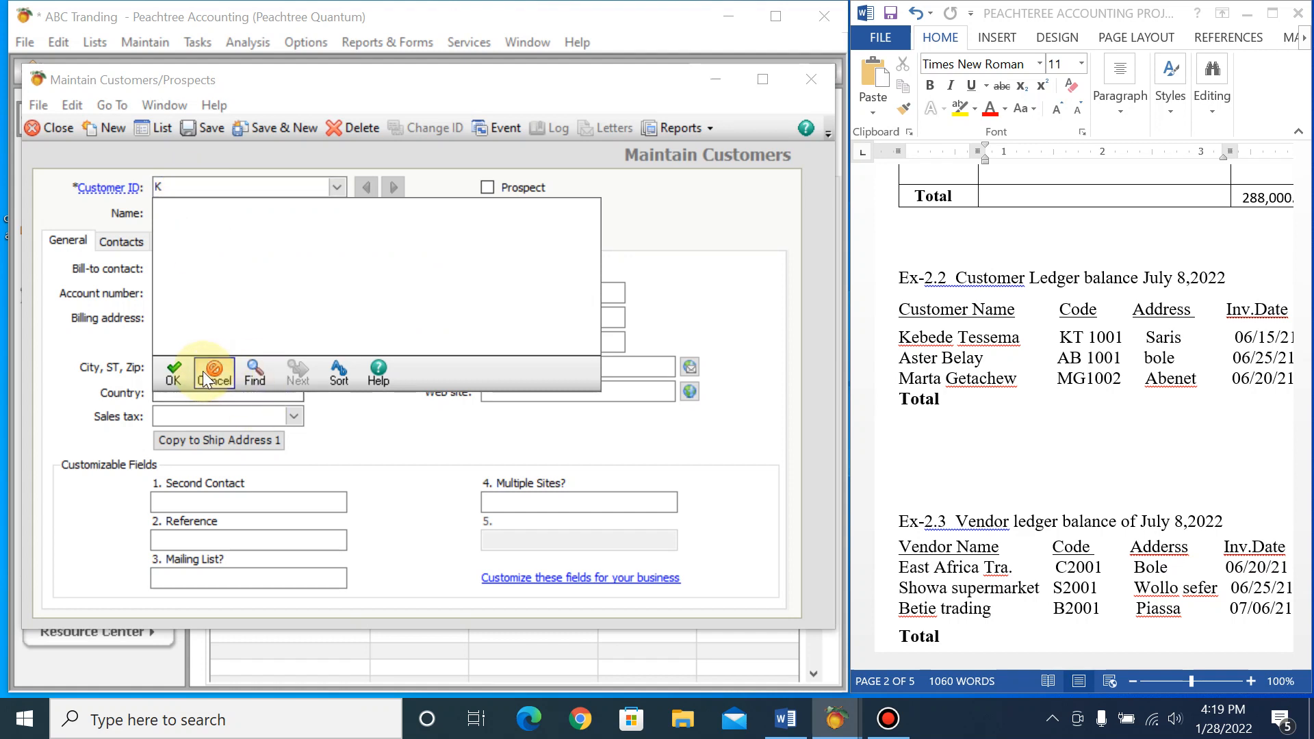
pyautogui.click(207, 374)
pyautogui.click(183, 179)
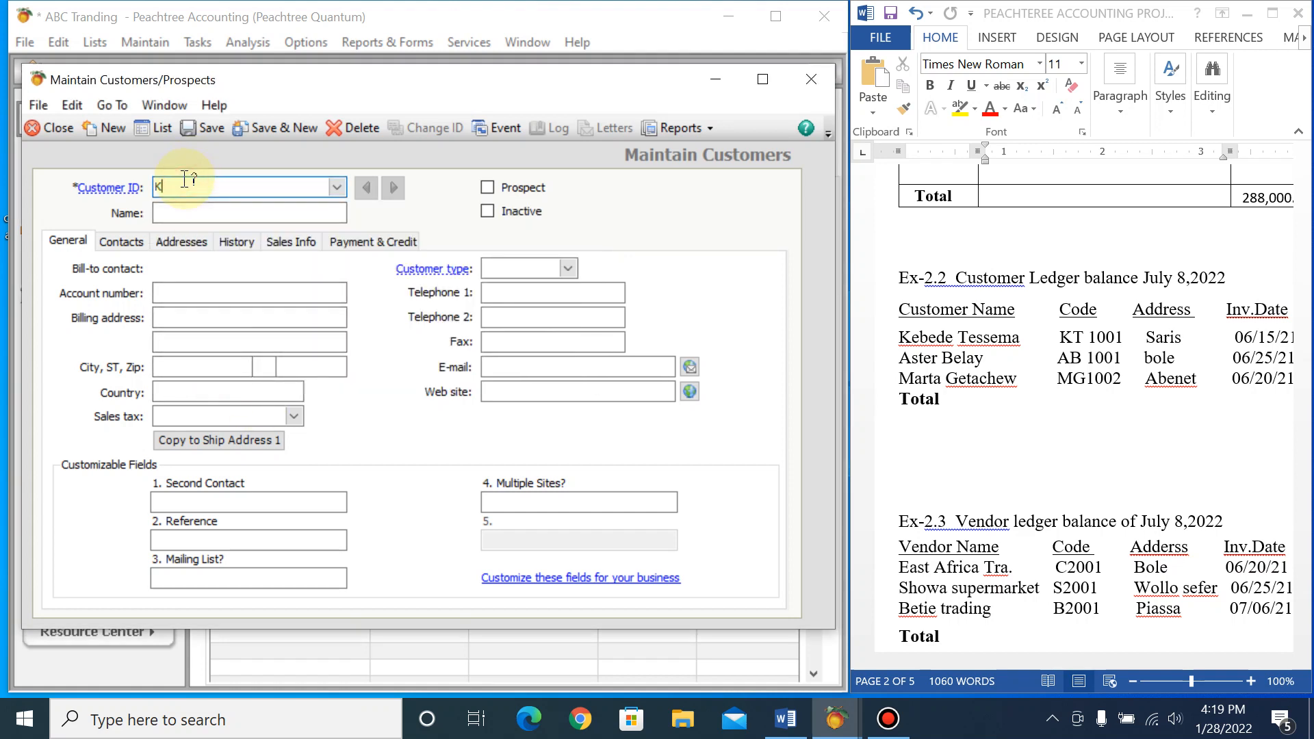
pyautogui.write('T')
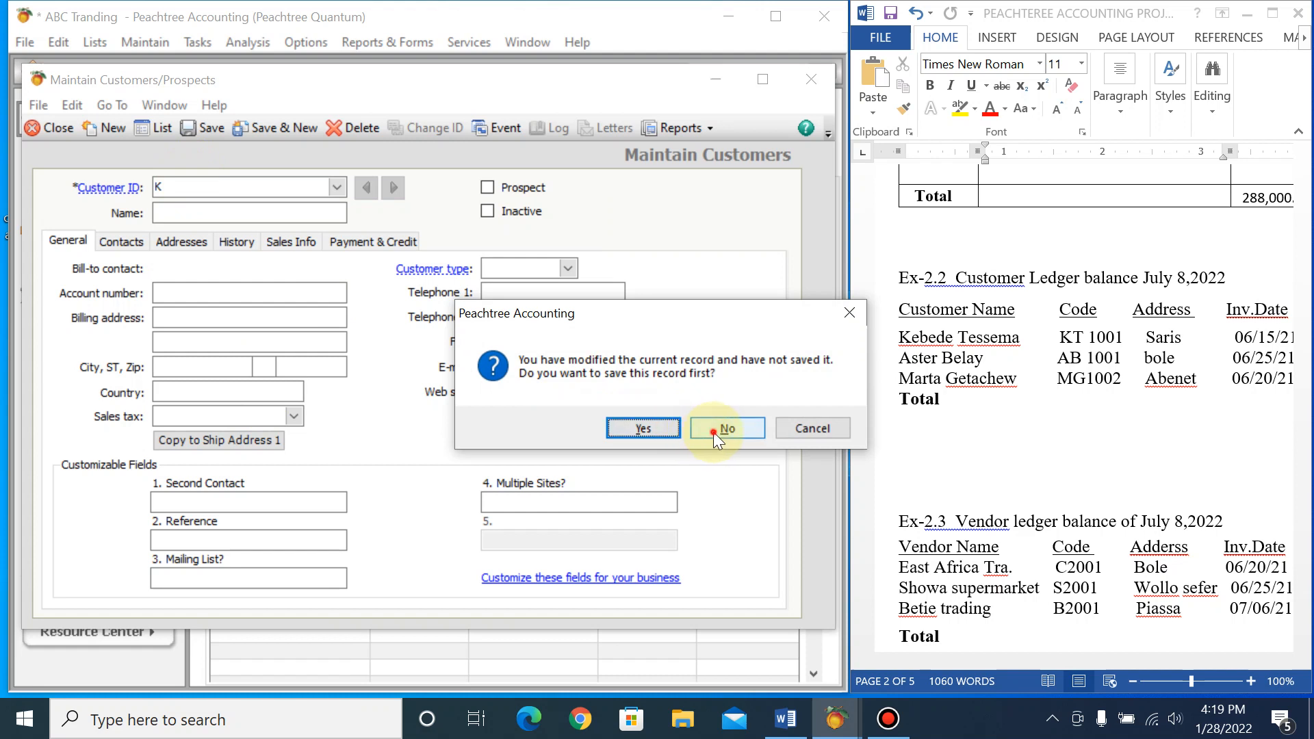
pyautogui.click(715, 429)
pyautogui.click(187, 187)
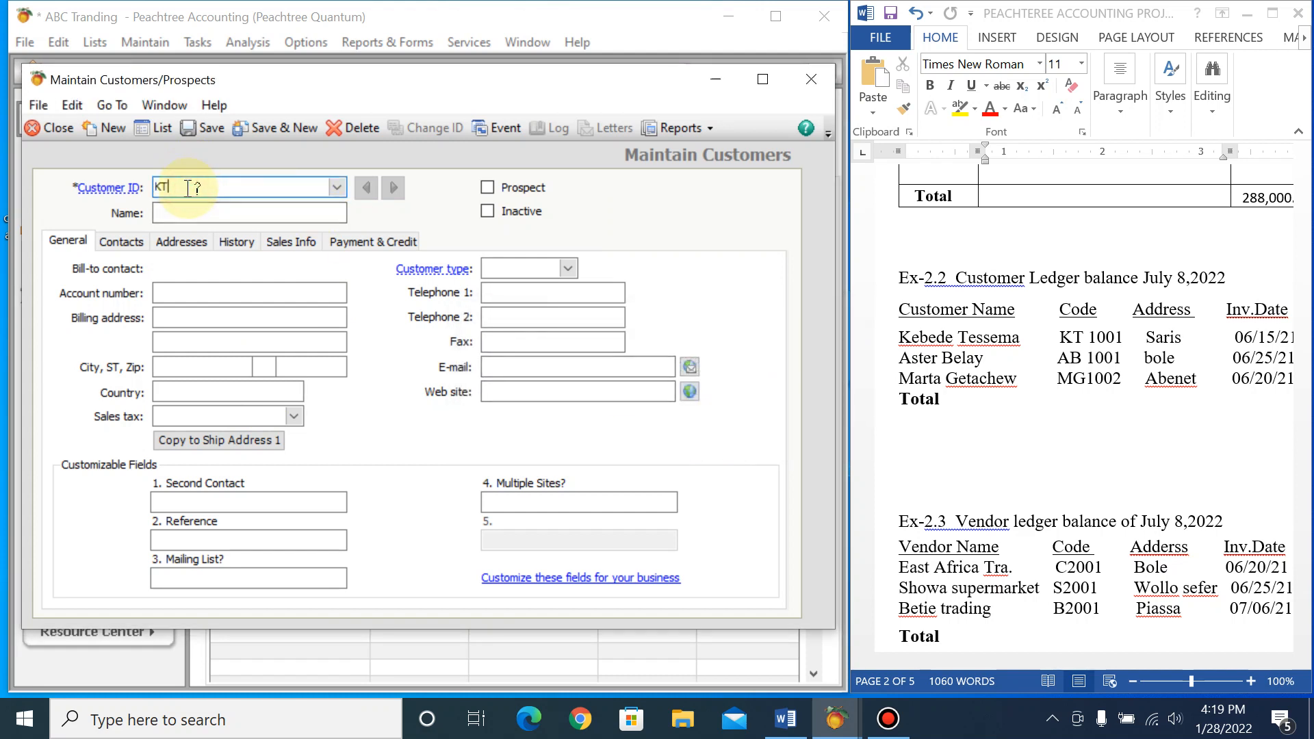
pyautogui.write('1')
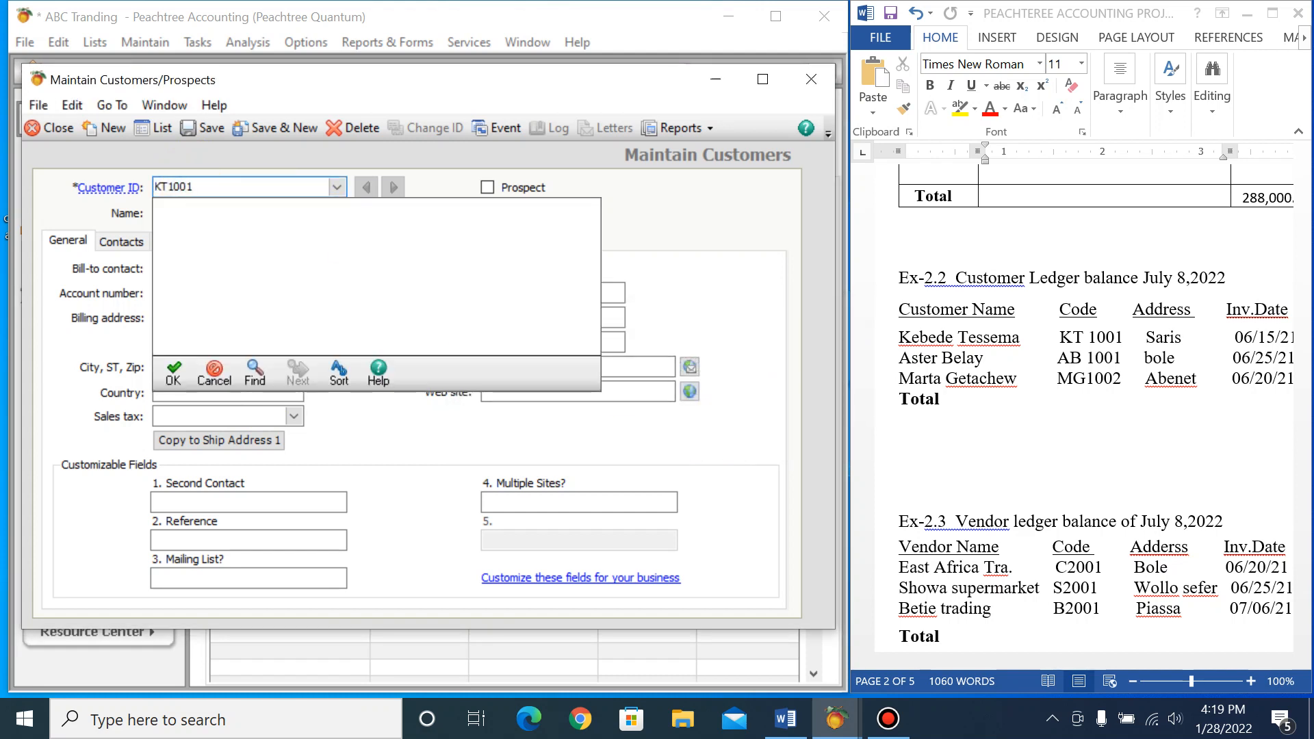
pyautogui.write('001')
pyautogui.press('Tab')
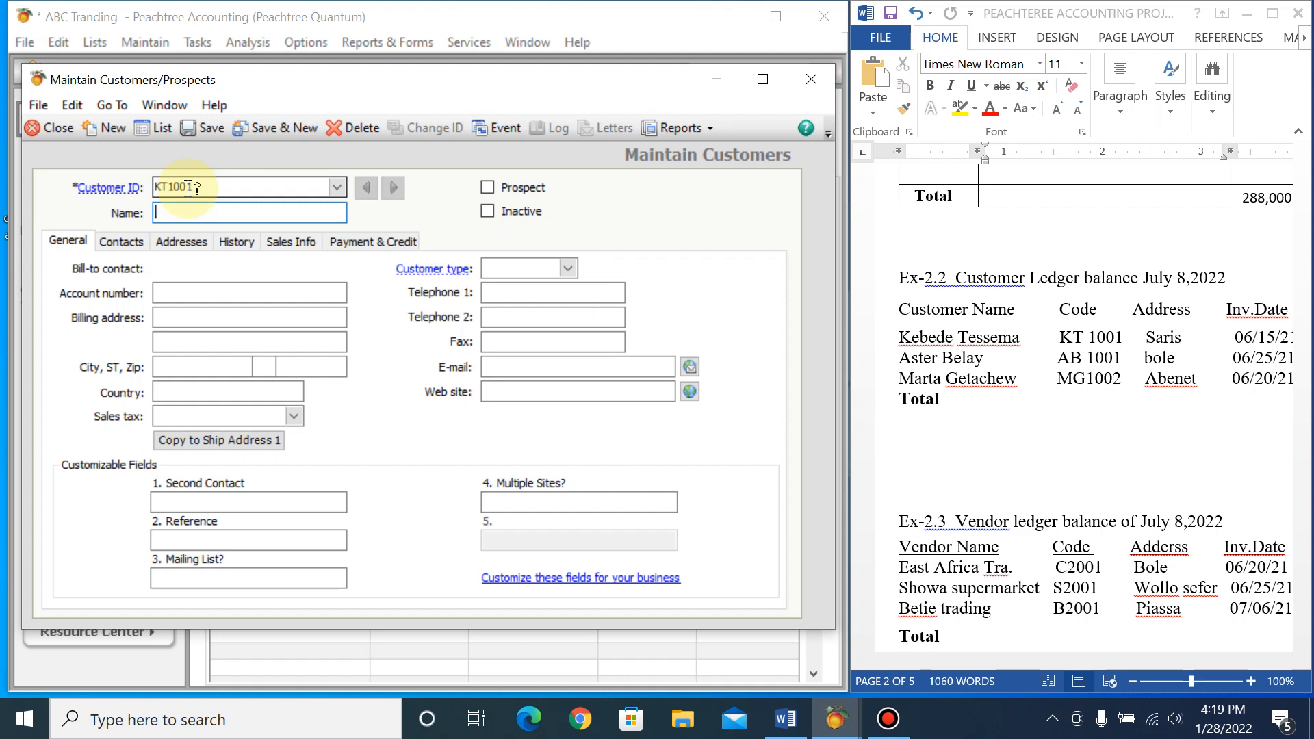
pyautogui.write('Kebede')
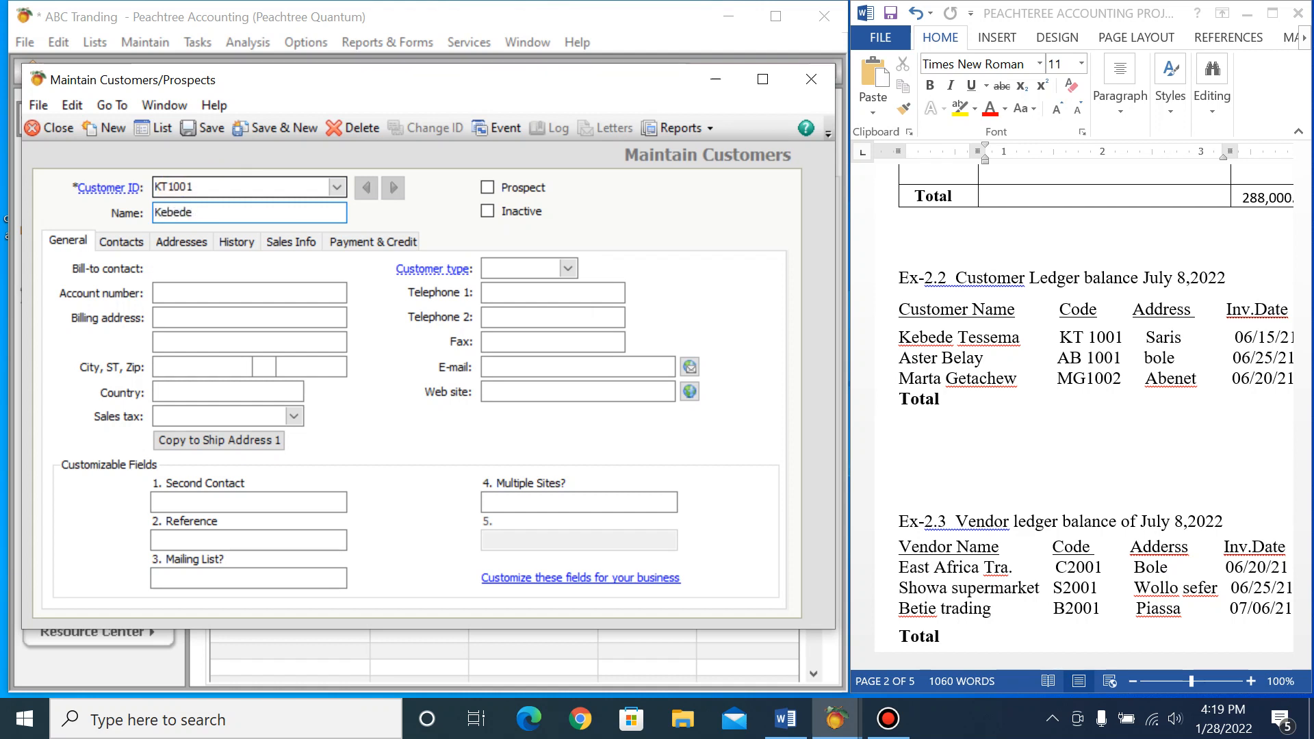
pyautogui.write(' Tesema')
# Step: Fill in the customer's billing address and city in the general details, correcting the city's spelling
pyautogui.click(176, 241)
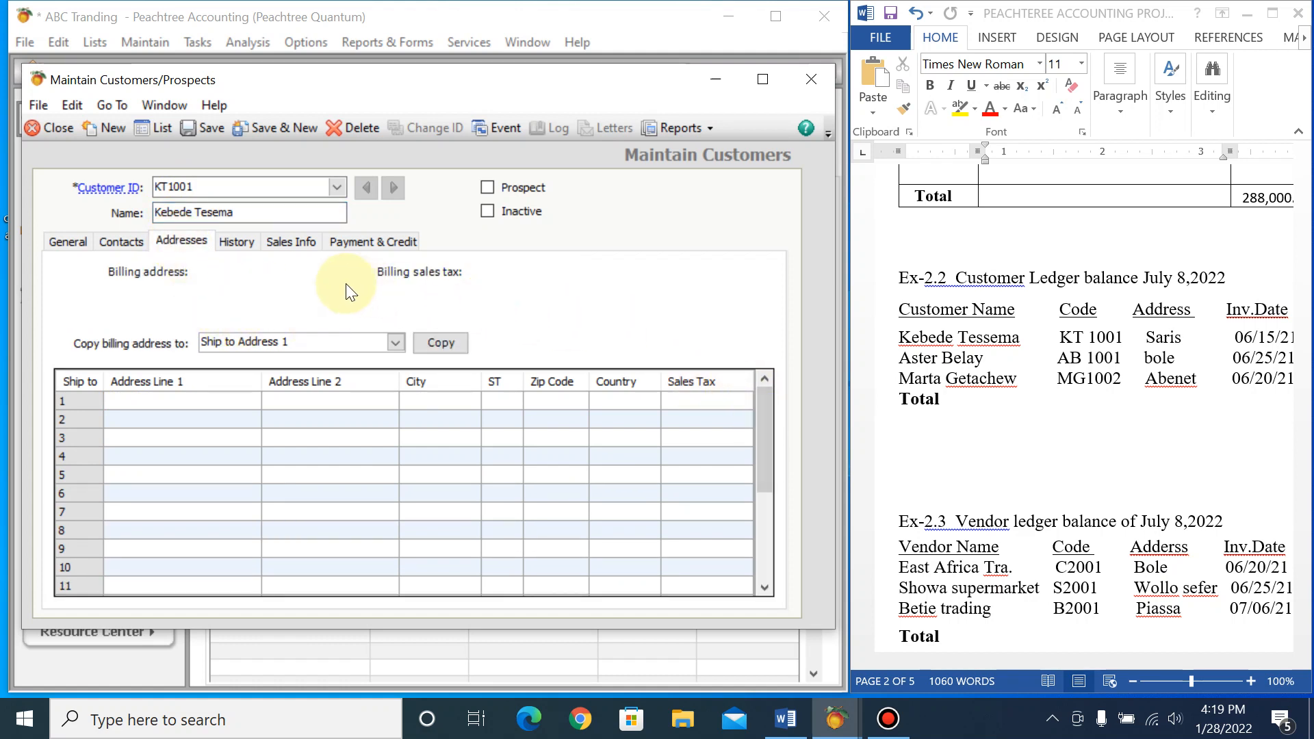
pyautogui.click(117, 243)
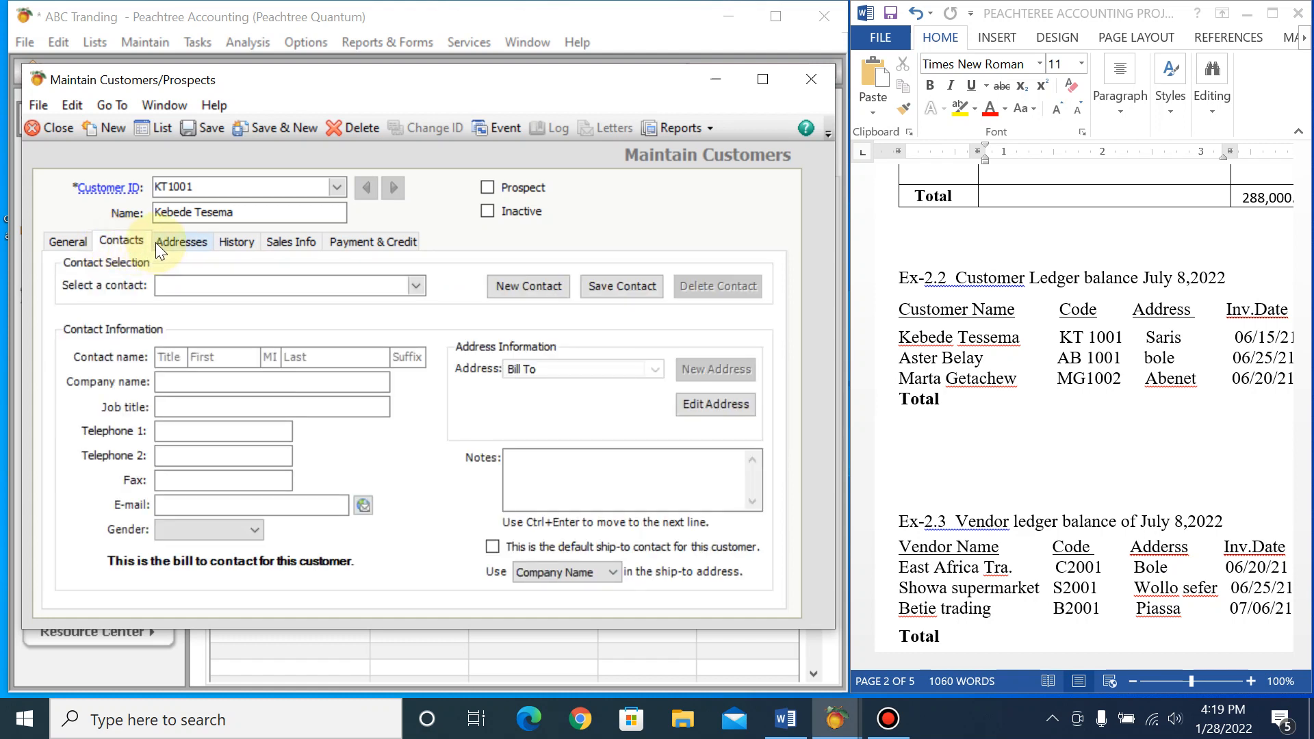
pyautogui.click(76, 244)
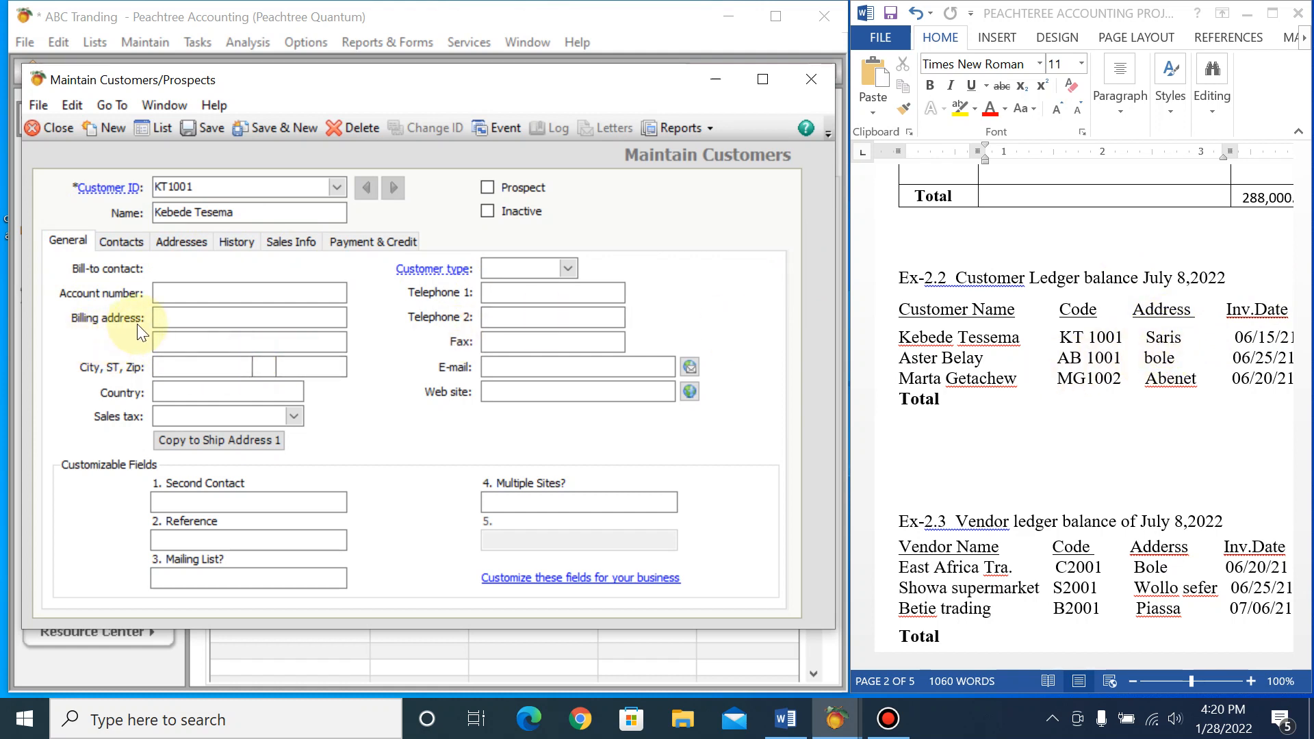
pyautogui.click(179, 317)
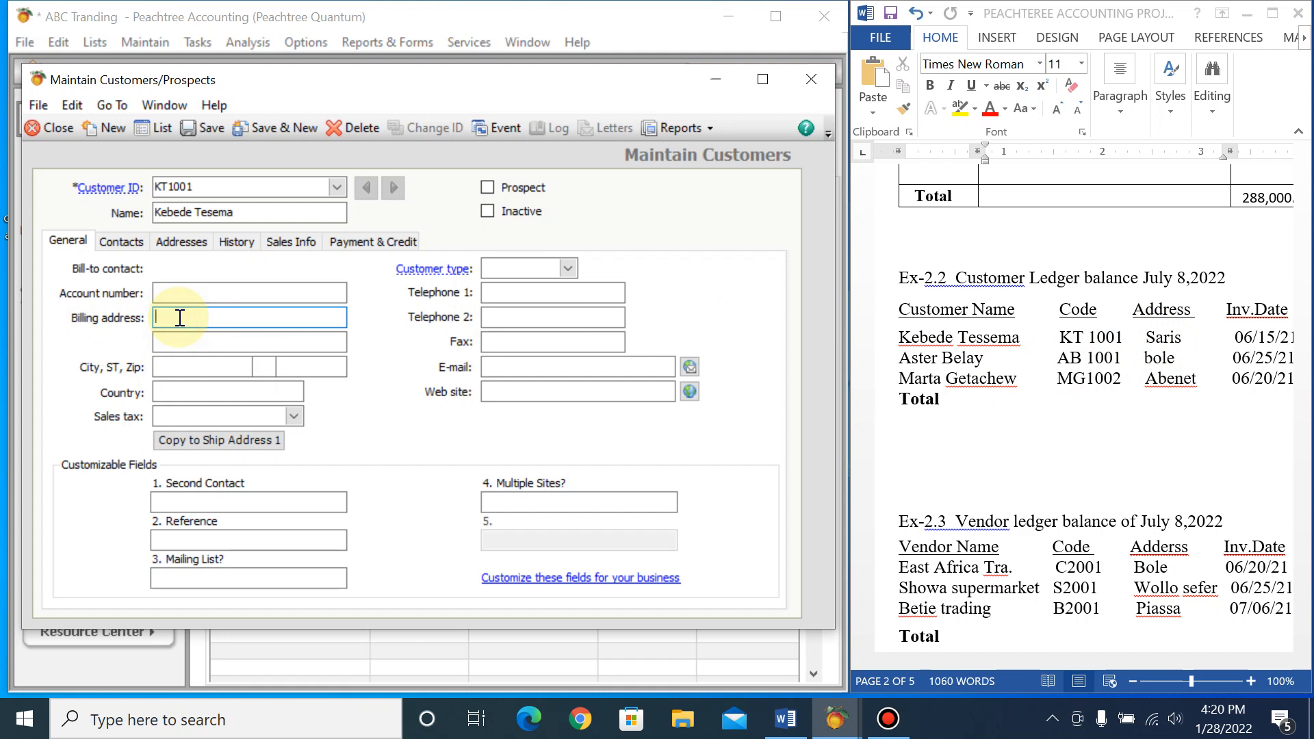
pyautogui.write('Saris')
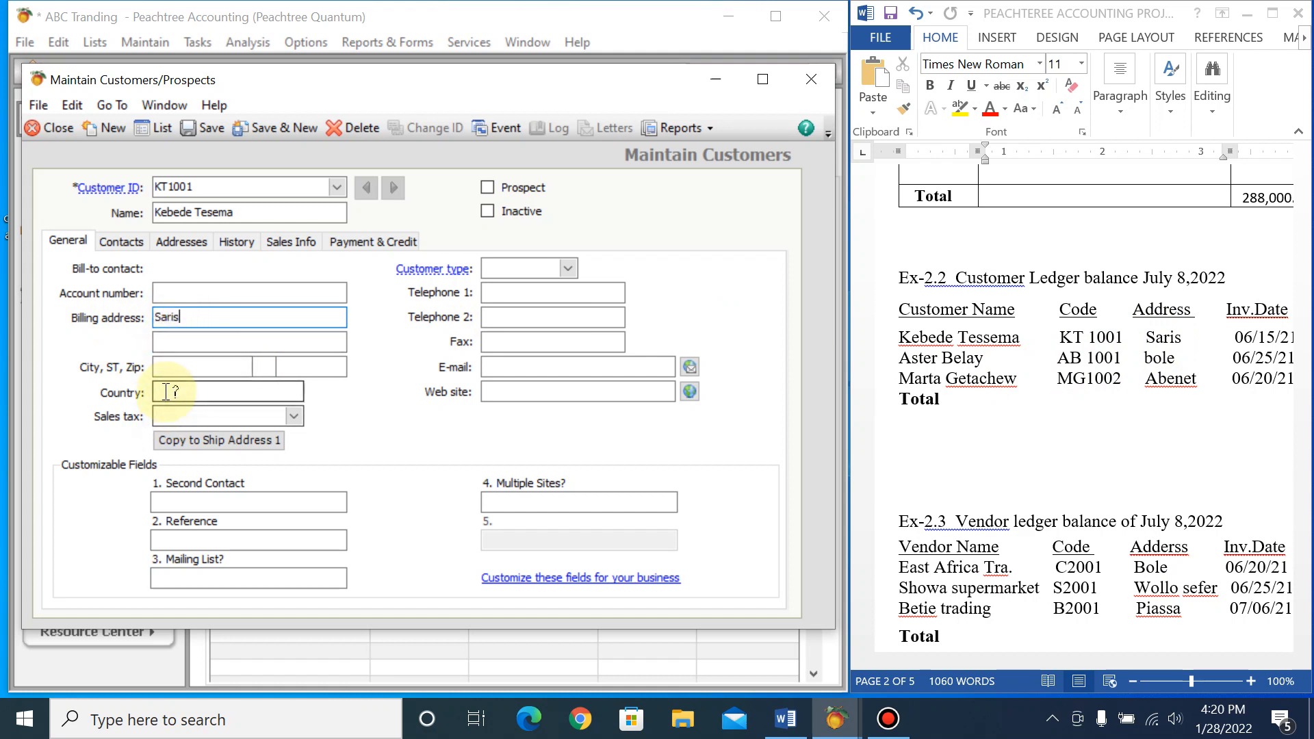
pyautogui.click(163, 368)
pyautogui.write('A')
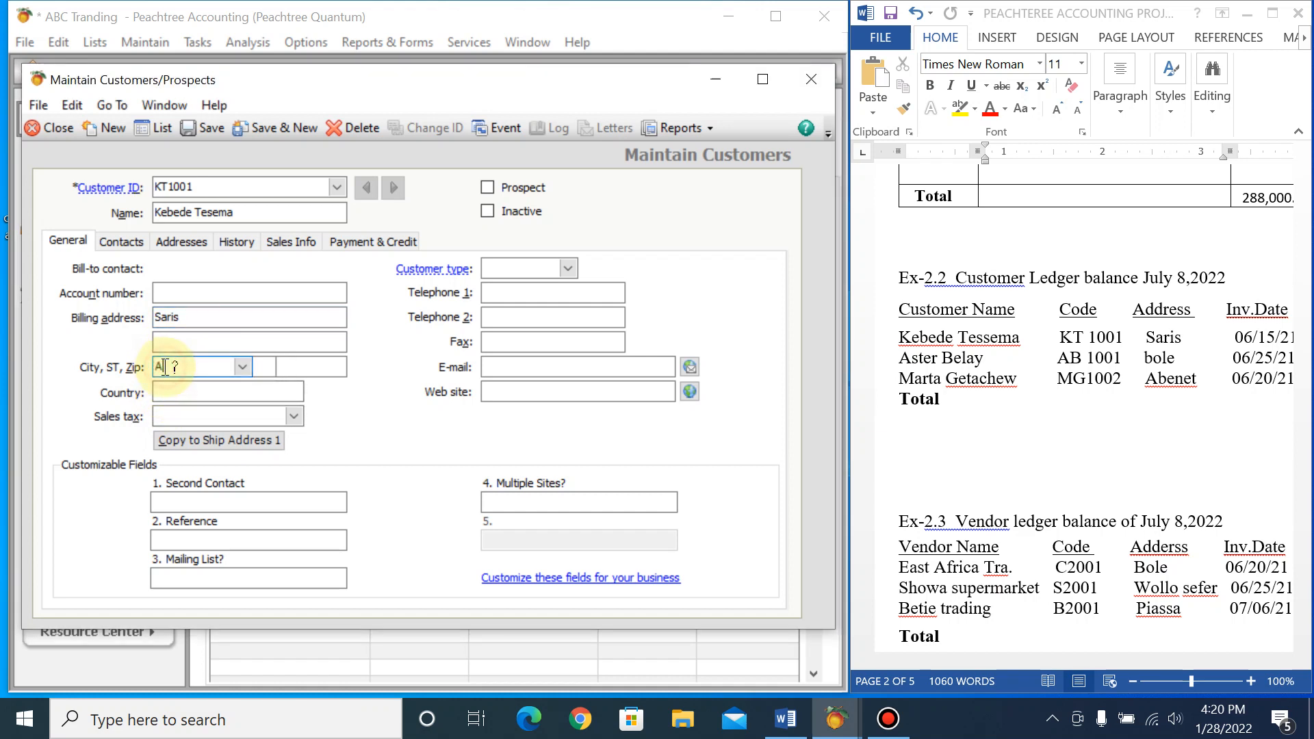
pyautogui.write('dis ab')
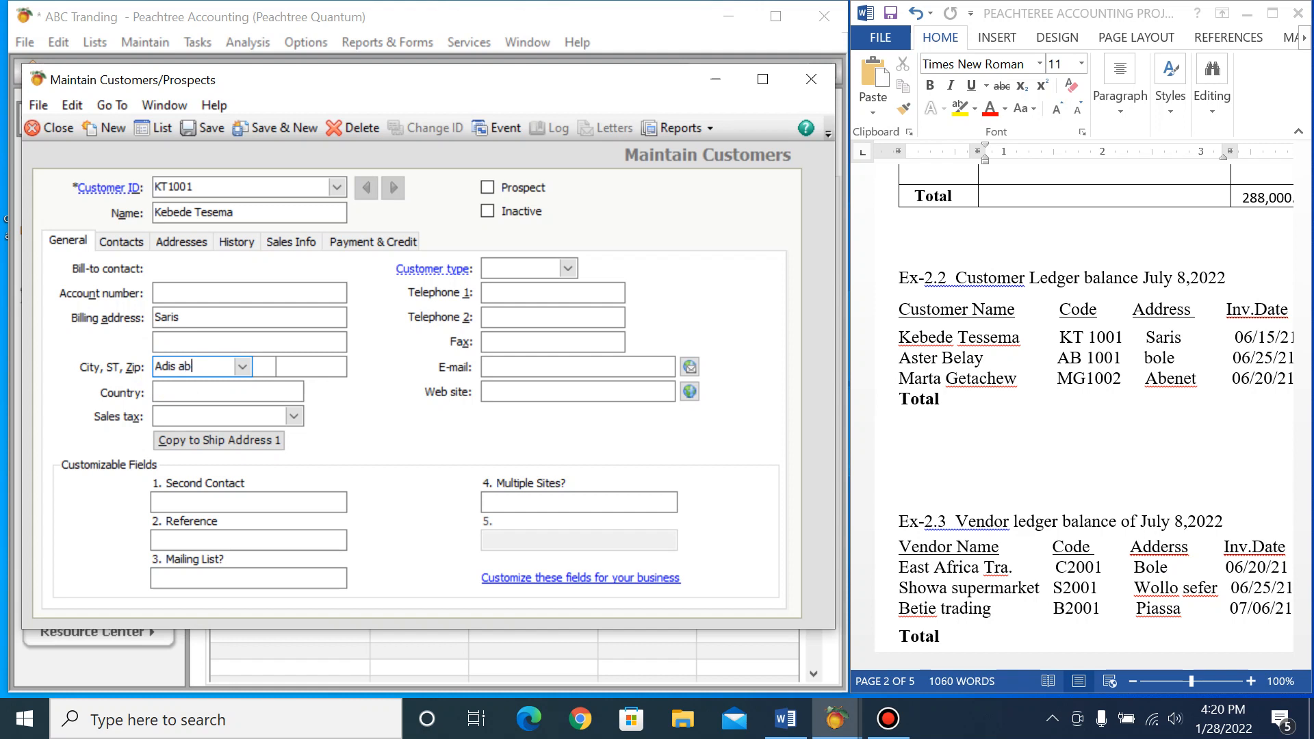
pyautogui.write('aba')
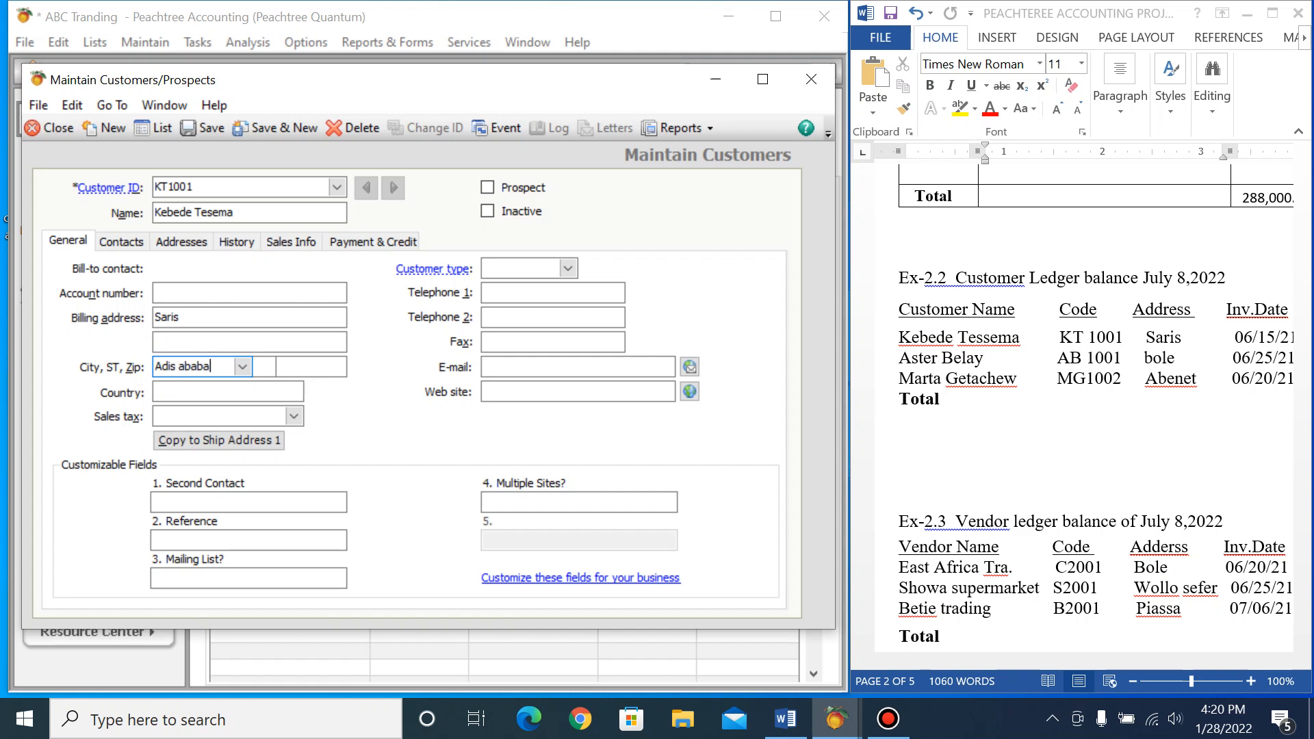
pyautogui.click(166, 368)
pyautogui.write('d')
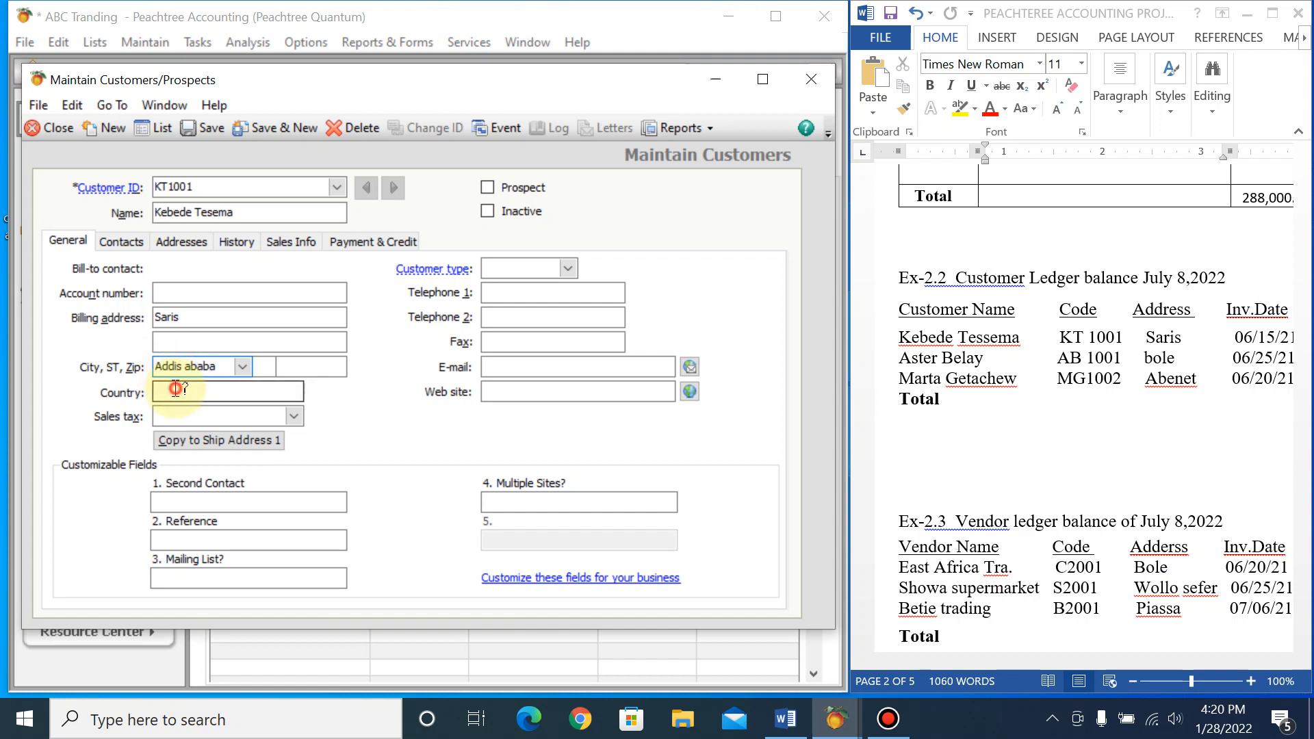
# Step: Set the first customer's country to ethiopia and try to save the record
pyautogui.click(176, 389)
pyautogui.write('E')
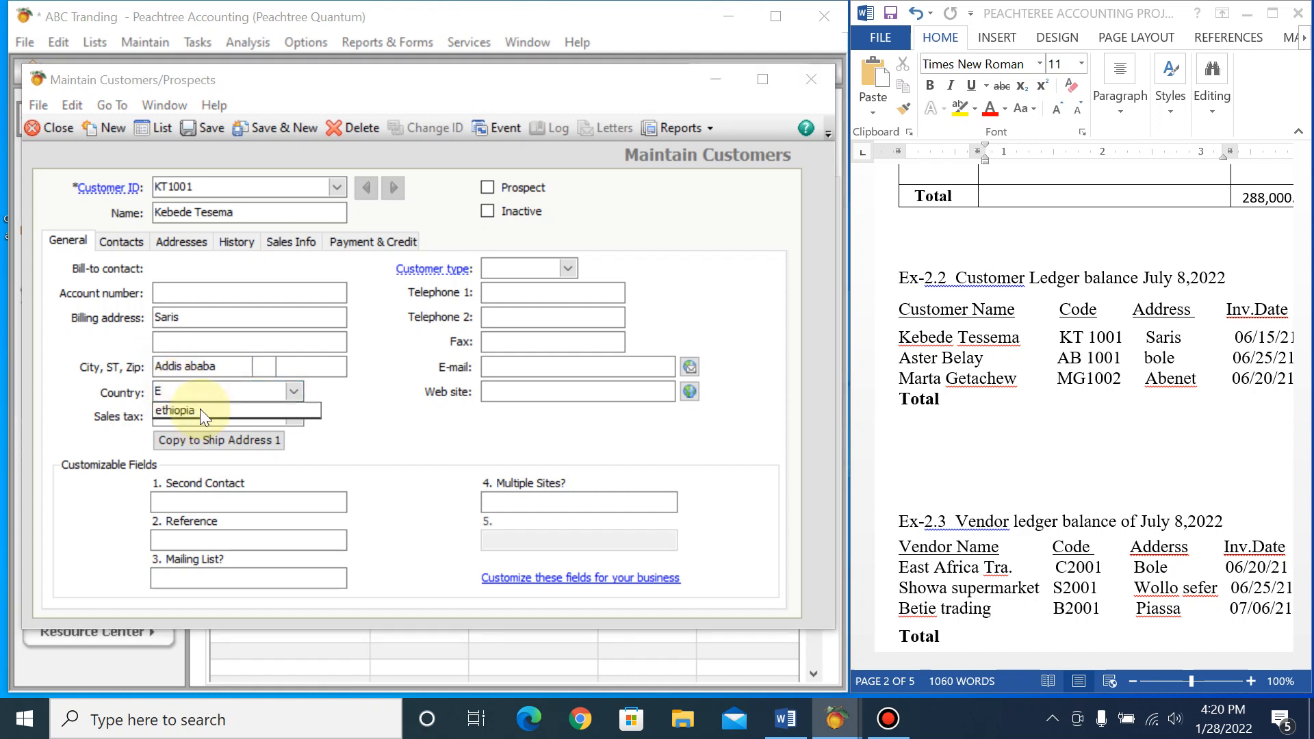
pyautogui.click(197, 410)
pyautogui.click(504, 286)
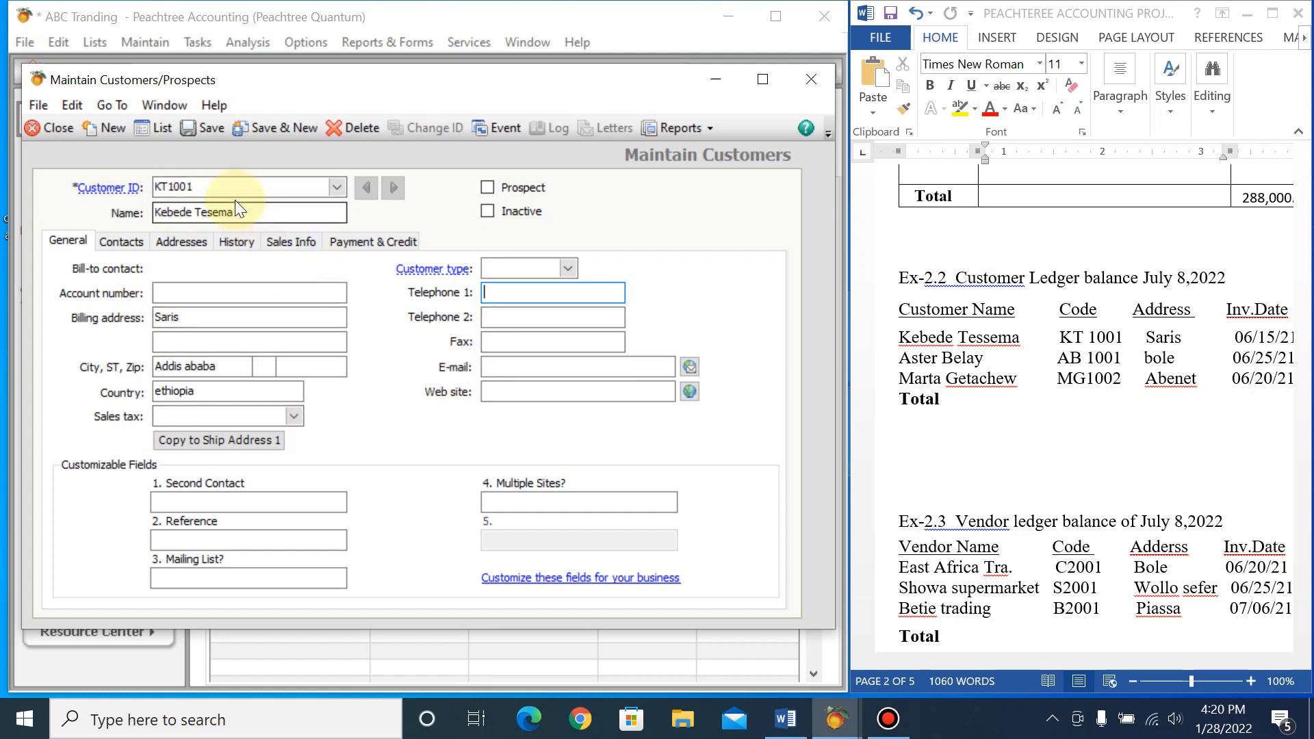
pyautogui.click(206, 130)
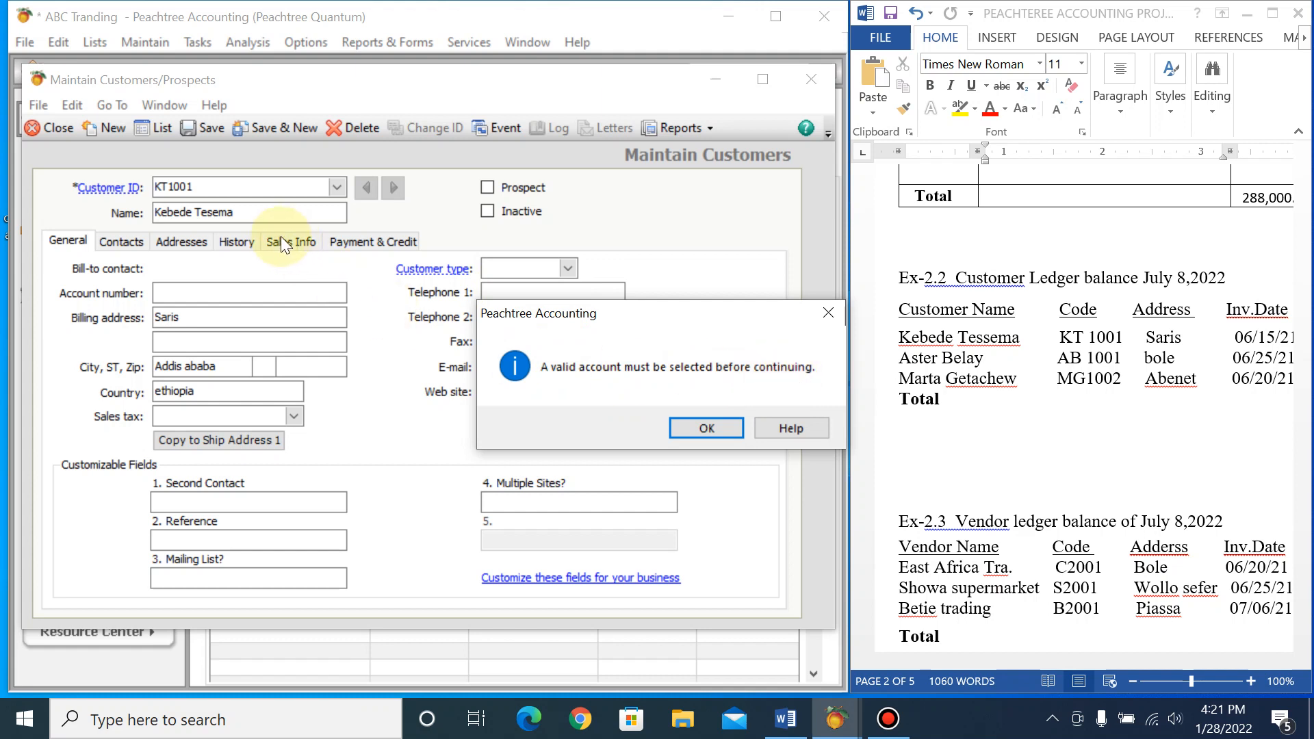
pyautogui.click(712, 429)
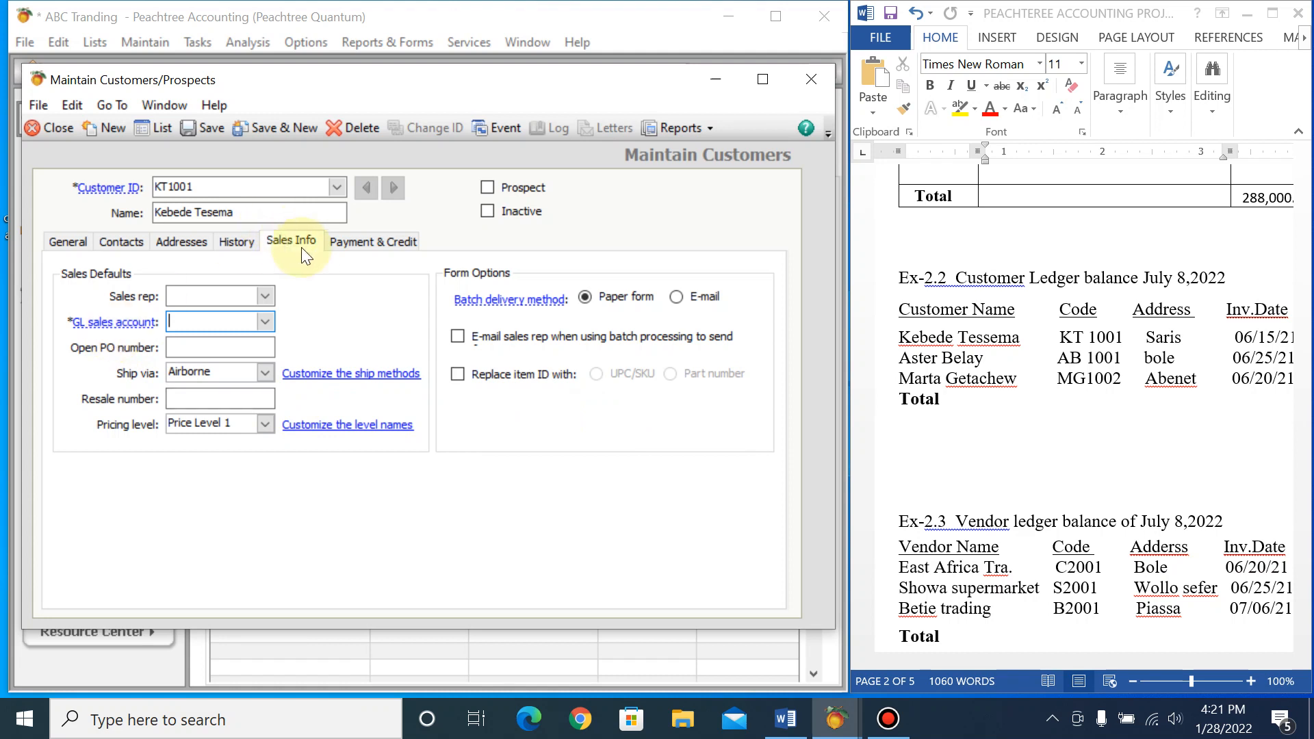
# Step: Assign GL sales account 4110 (sales) to the first customer, then save the record and start a new one
pyautogui.click(265, 322)
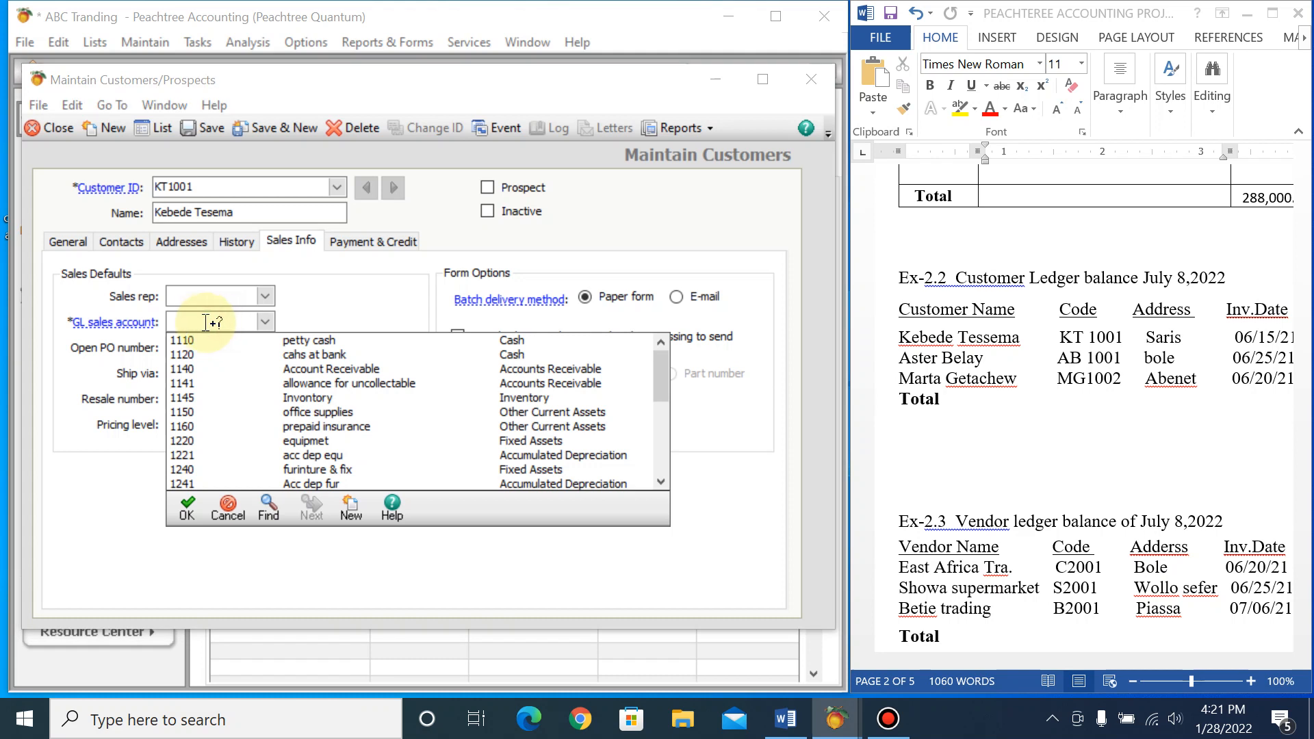
pyautogui.moveTo(665, 383); pyautogui.dragTo(658, 430)
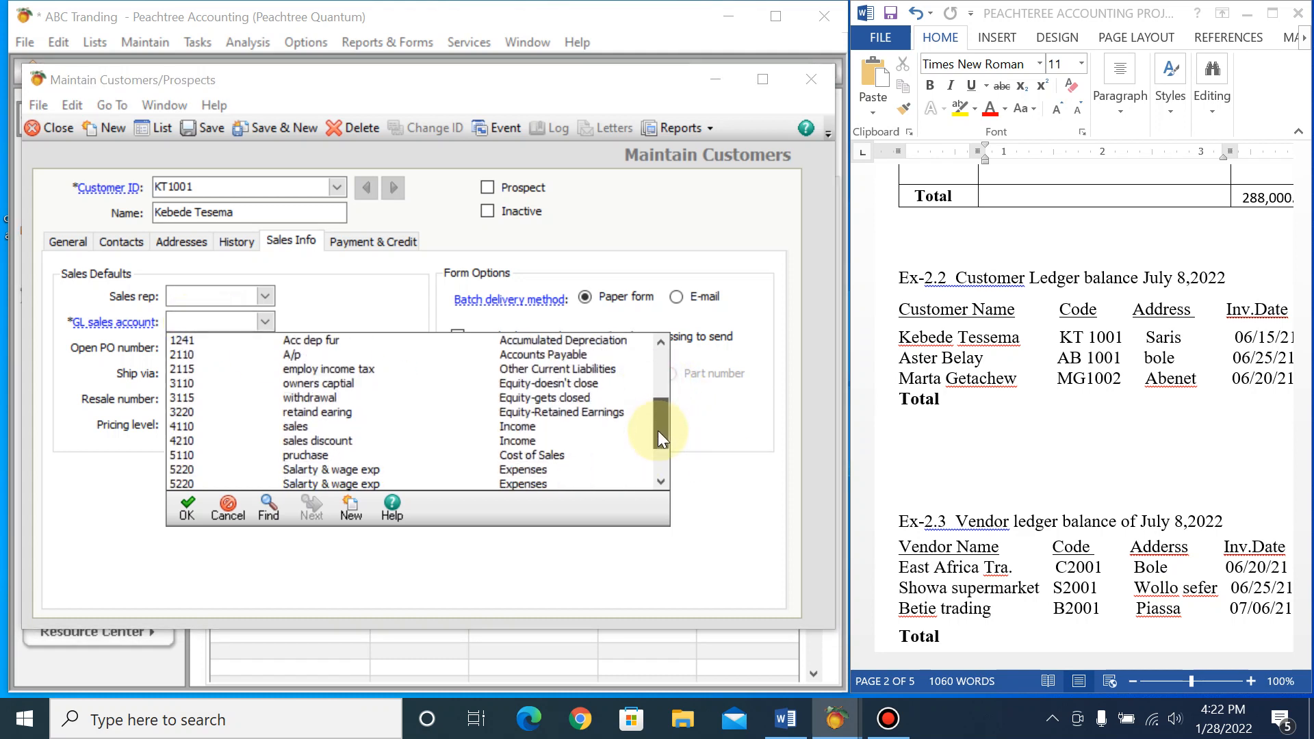
pyautogui.click(302, 426)
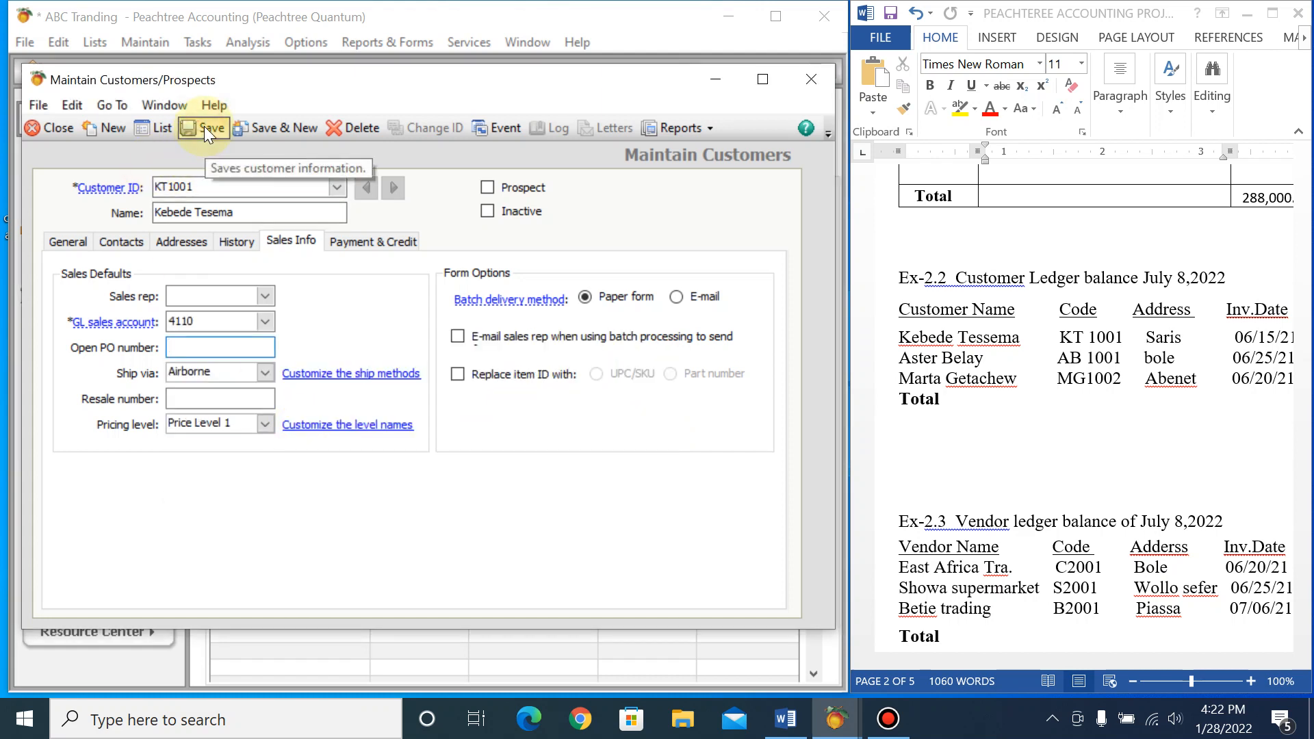
pyautogui.click(269, 134)
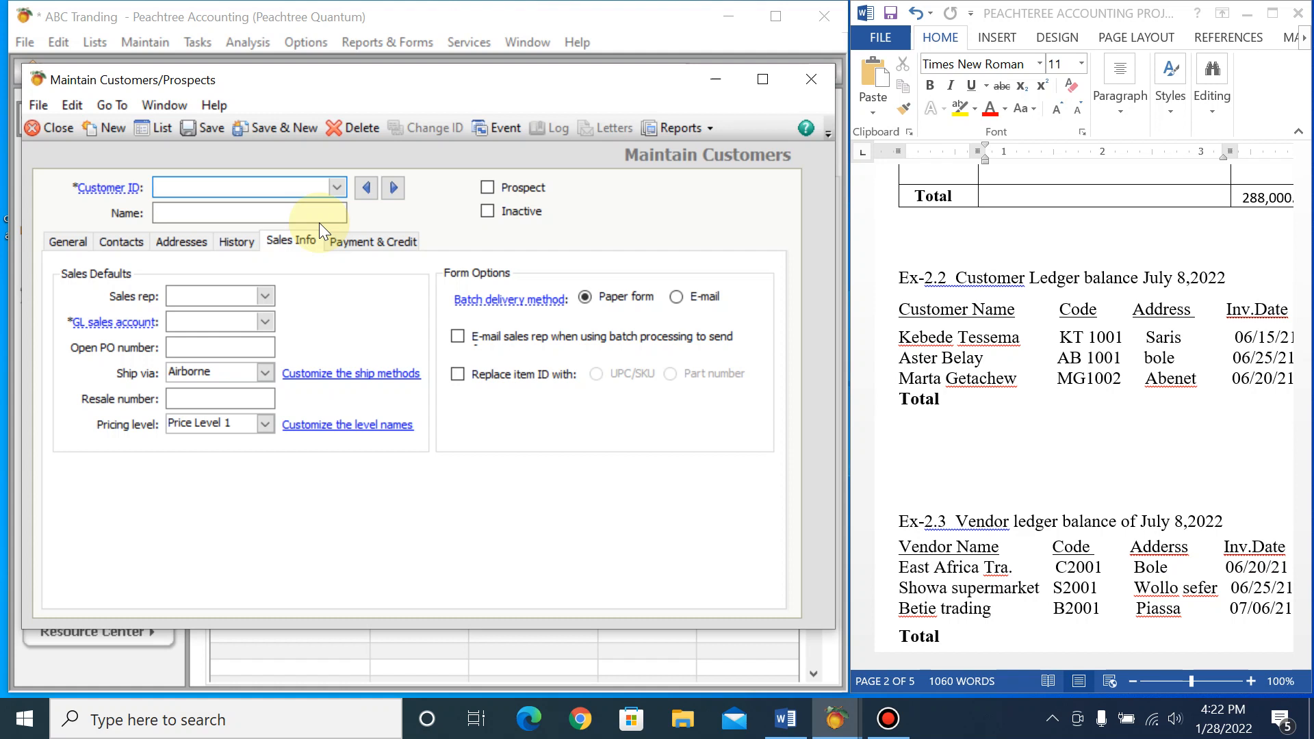
# Step: Enter the customer ID and full name of the ledger's second customer in the new record
pyautogui.write('A')
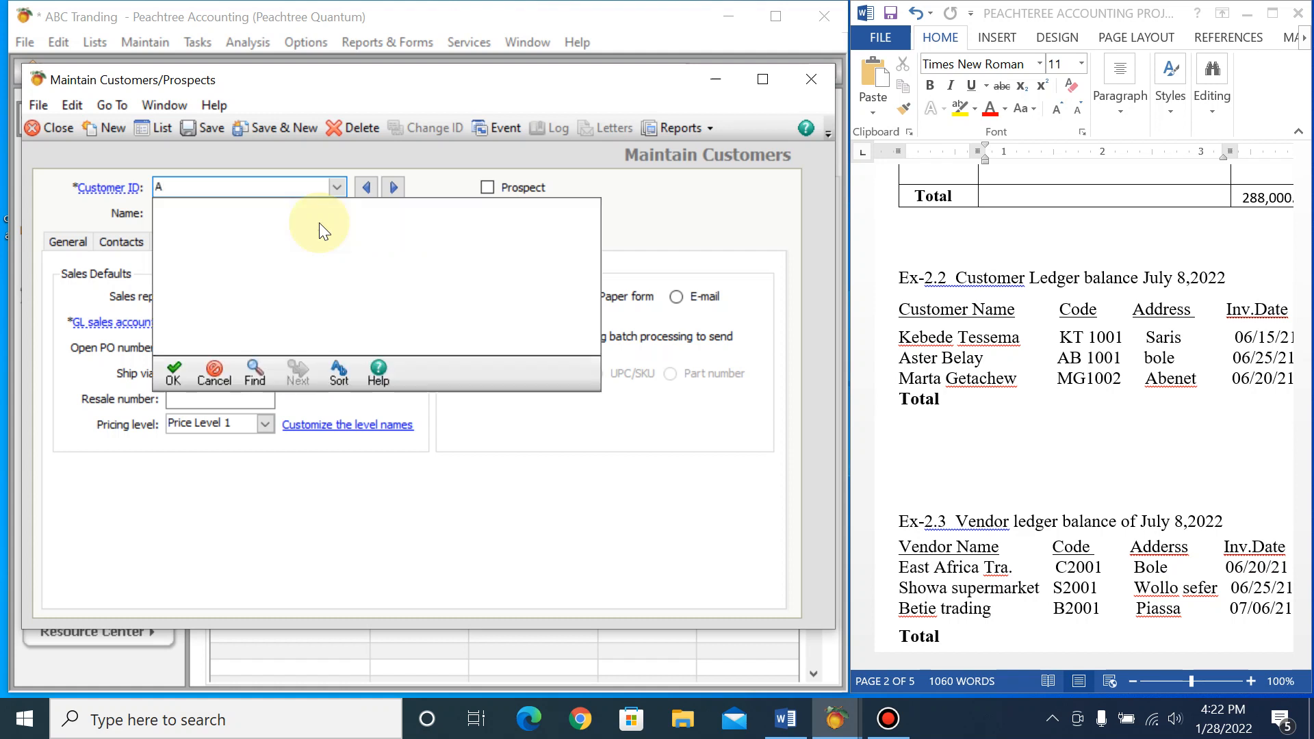
pyautogui.write('B1001')
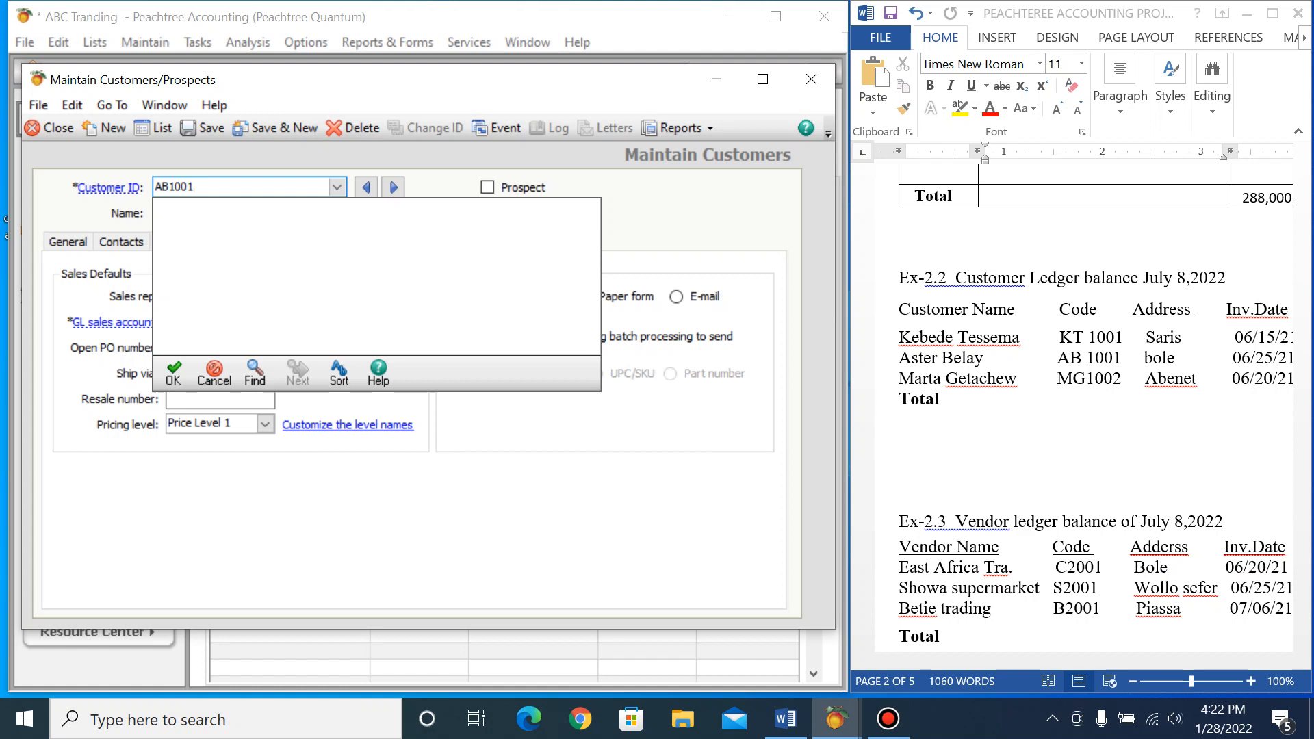
pyautogui.press('Tab')
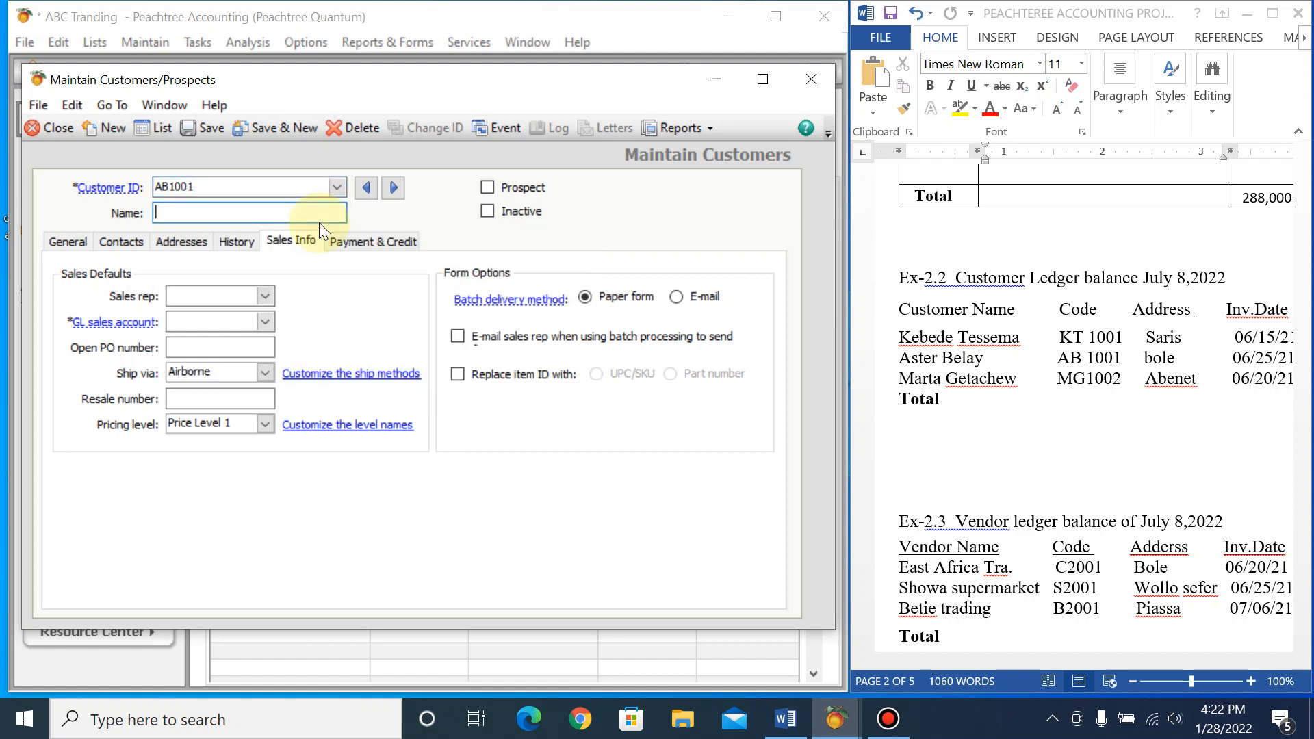
pyautogui.write('Aster Belay')
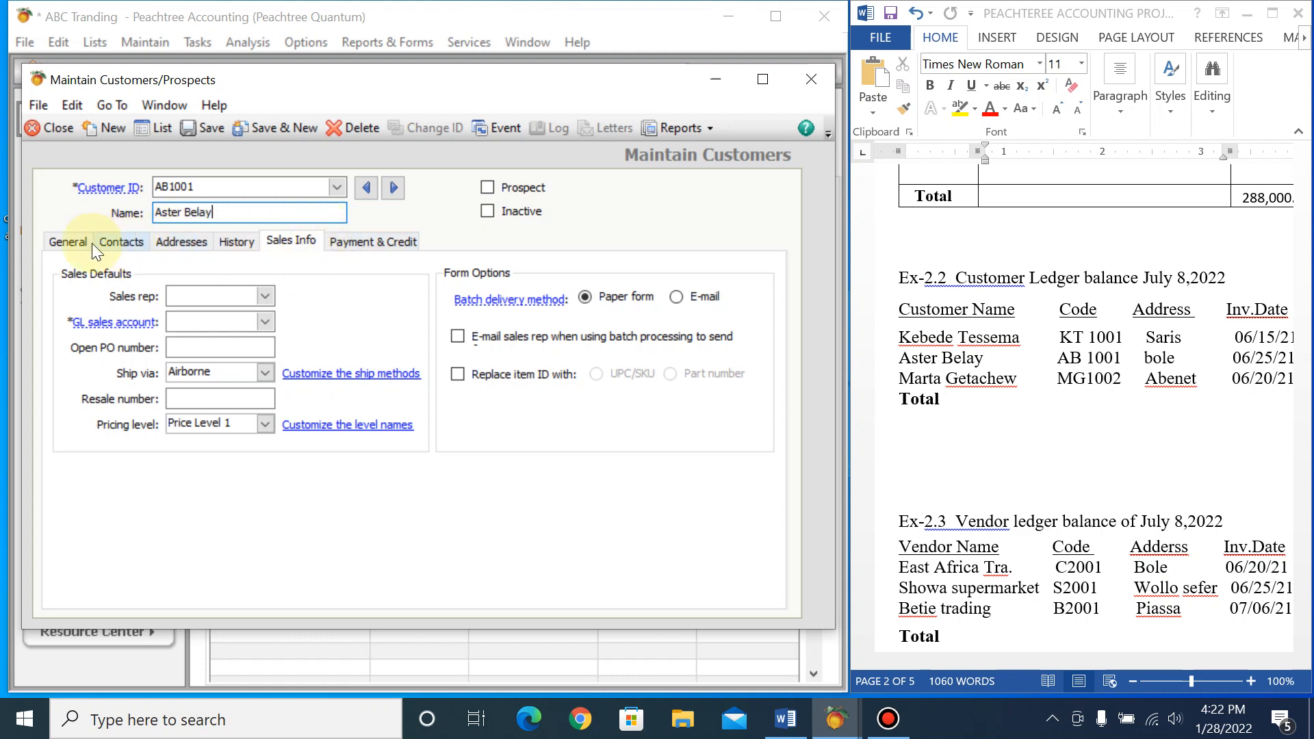
# Step: Fill in the second customer's billing address and city in the general details, with ethiopia as the country
pyautogui.click(67, 242)
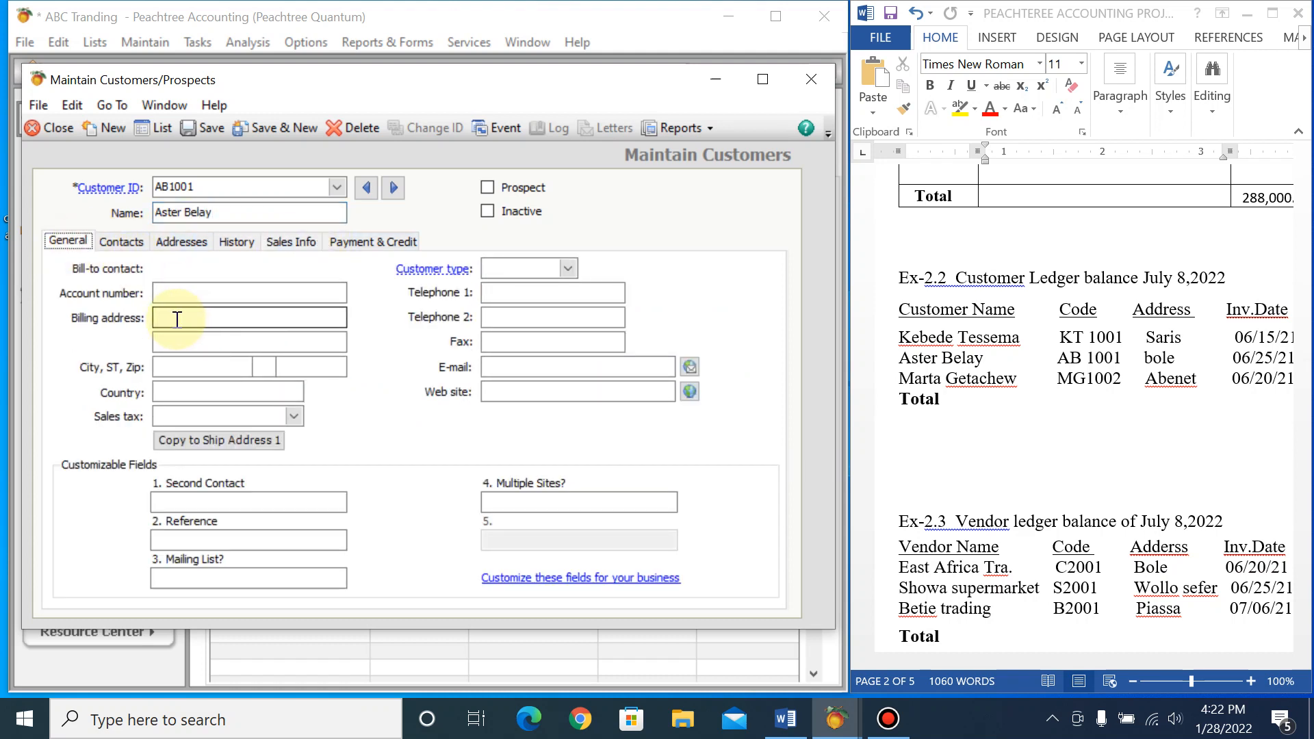
pyautogui.click(178, 318)
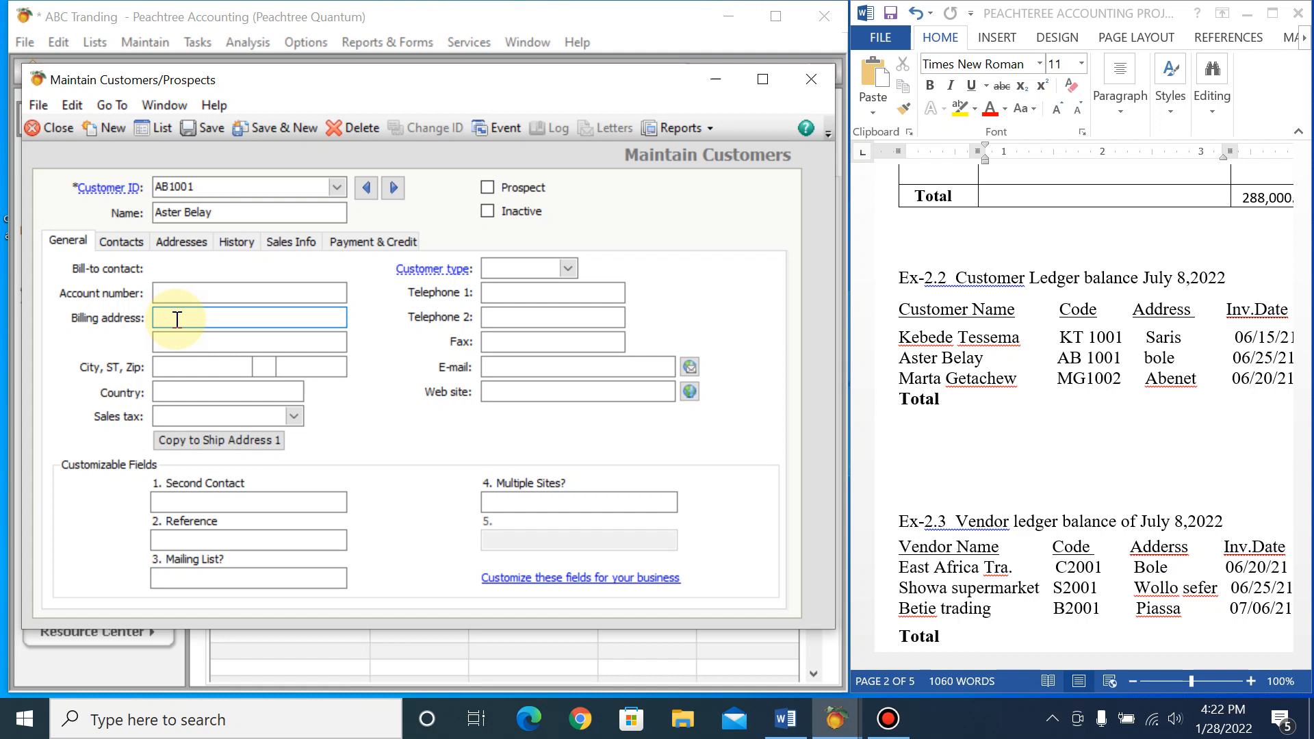
pyautogui.write('Bole')
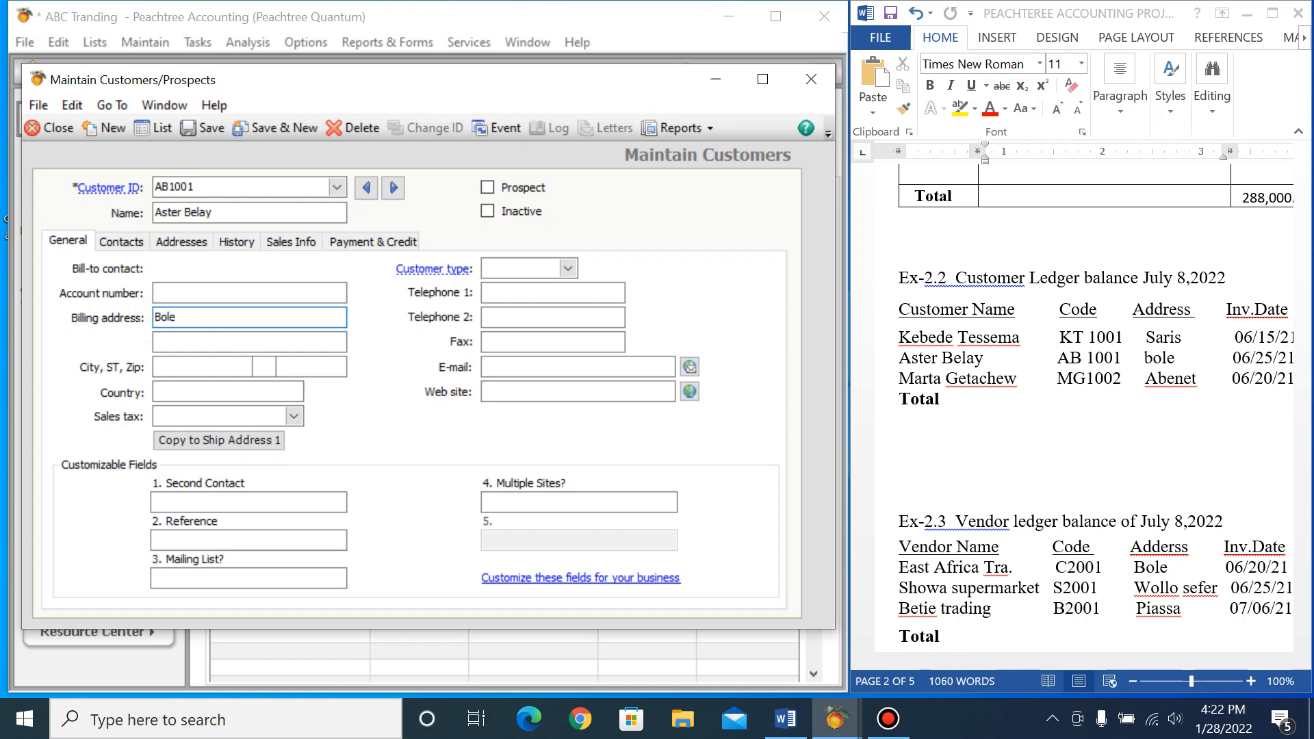
pyautogui.click(176, 365)
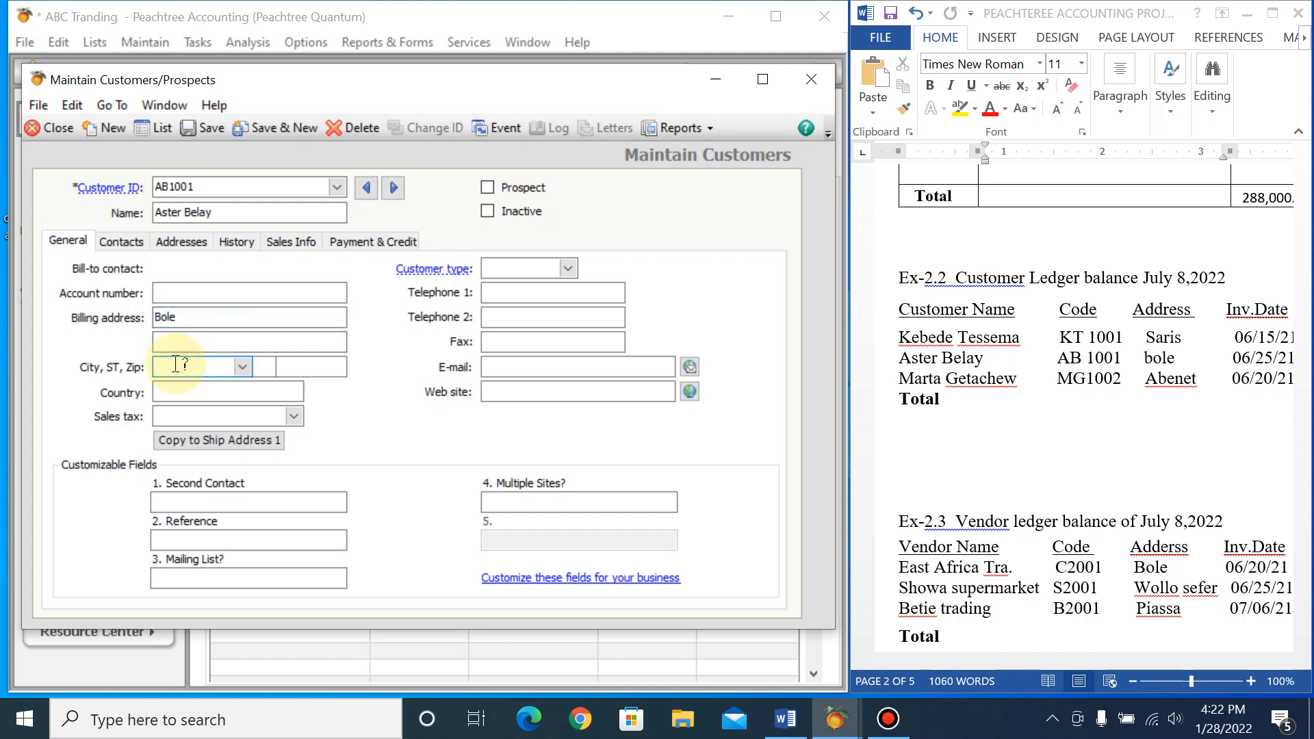
pyautogui.write('Addis ababa')
pyautogui.click(183, 386)
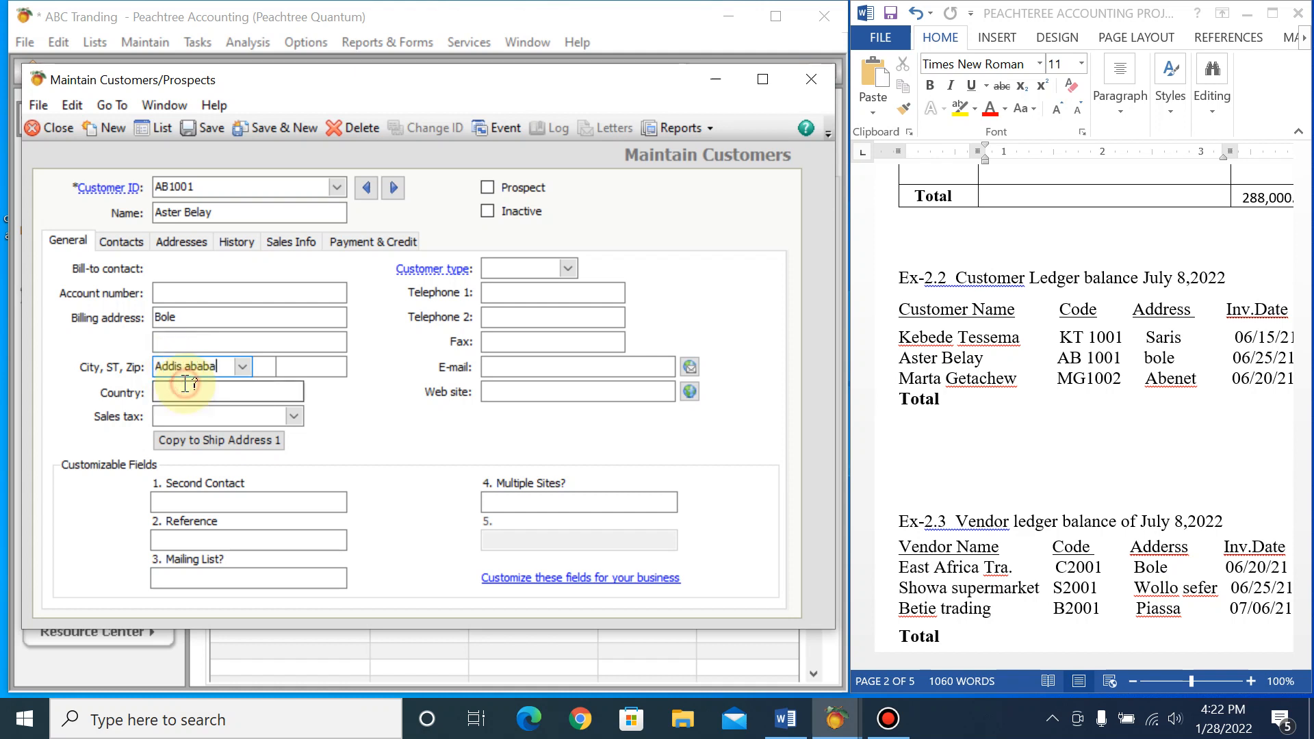
pyautogui.click(191, 389)
pyautogui.write('ethiopia')
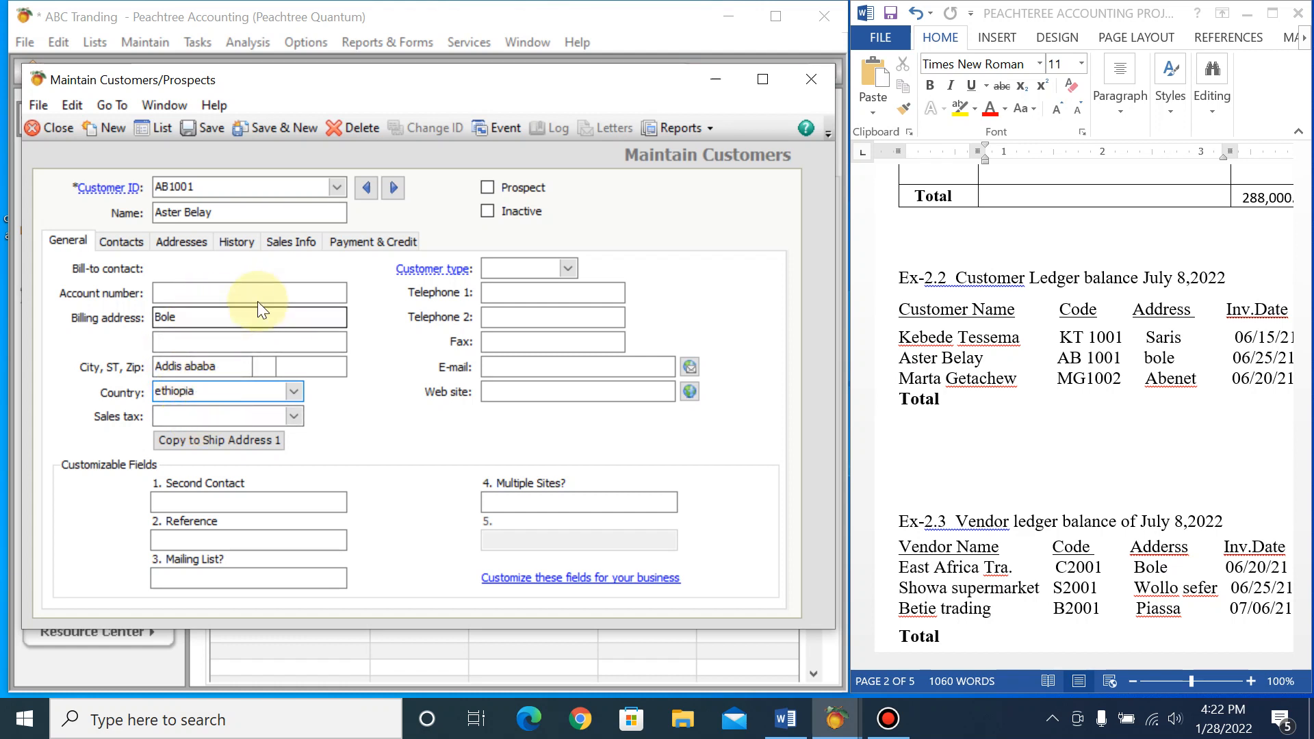
# Step: Set the second customer's GL sales account to 4110 (sales), save the record and start another new one
pyautogui.click(287, 245)
pyautogui.click(216, 324)
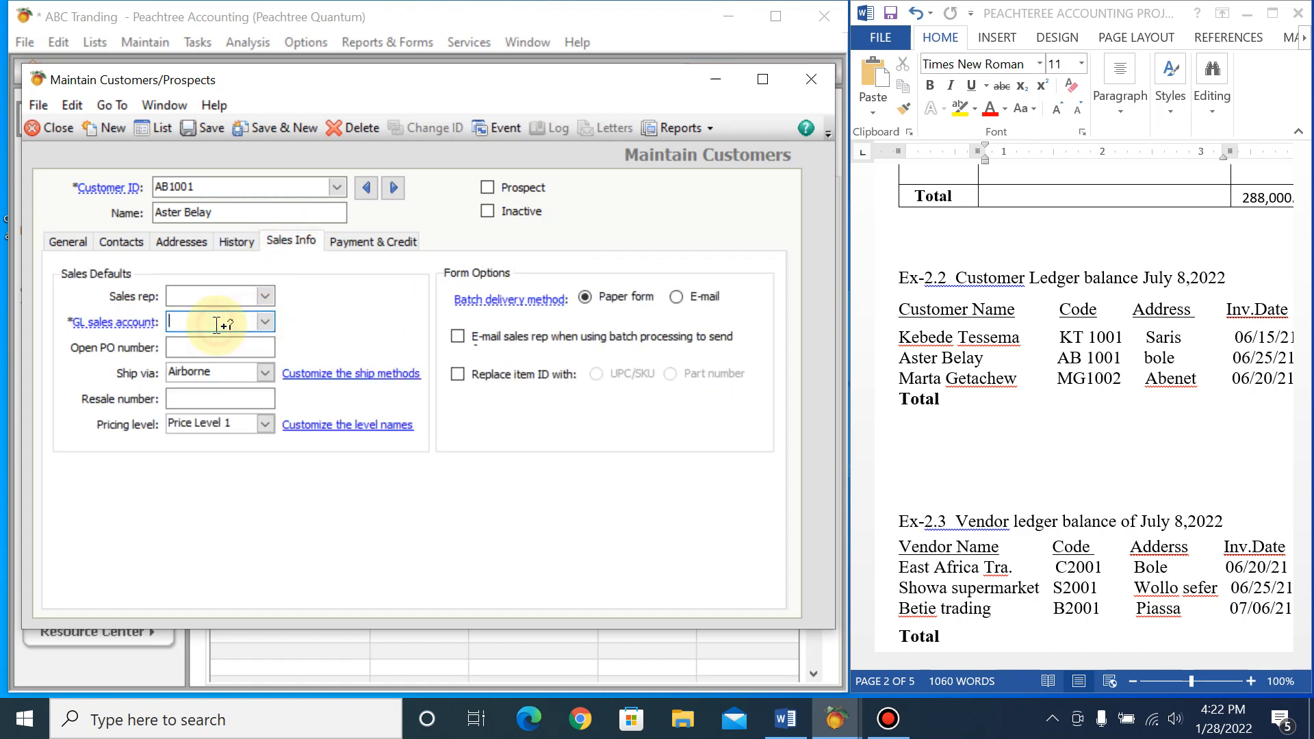
pyautogui.write('4110')
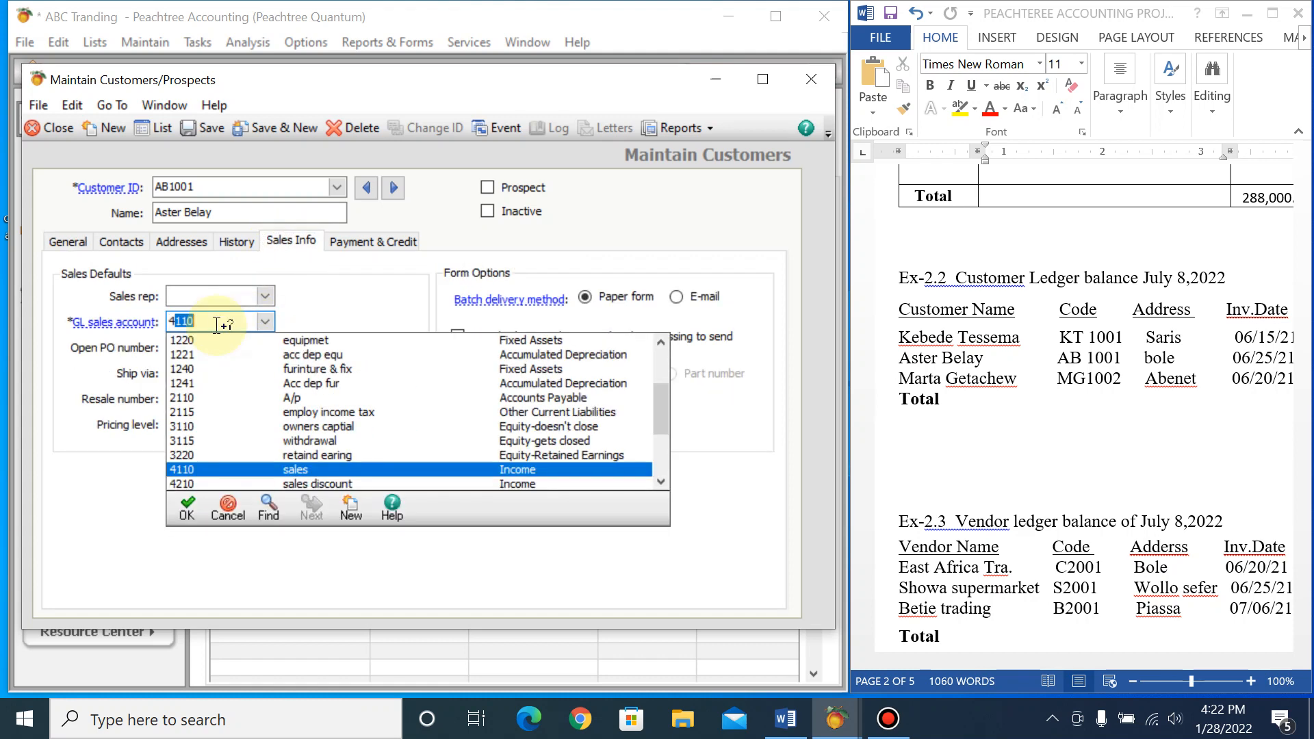
pyautogui.click(273, 469)
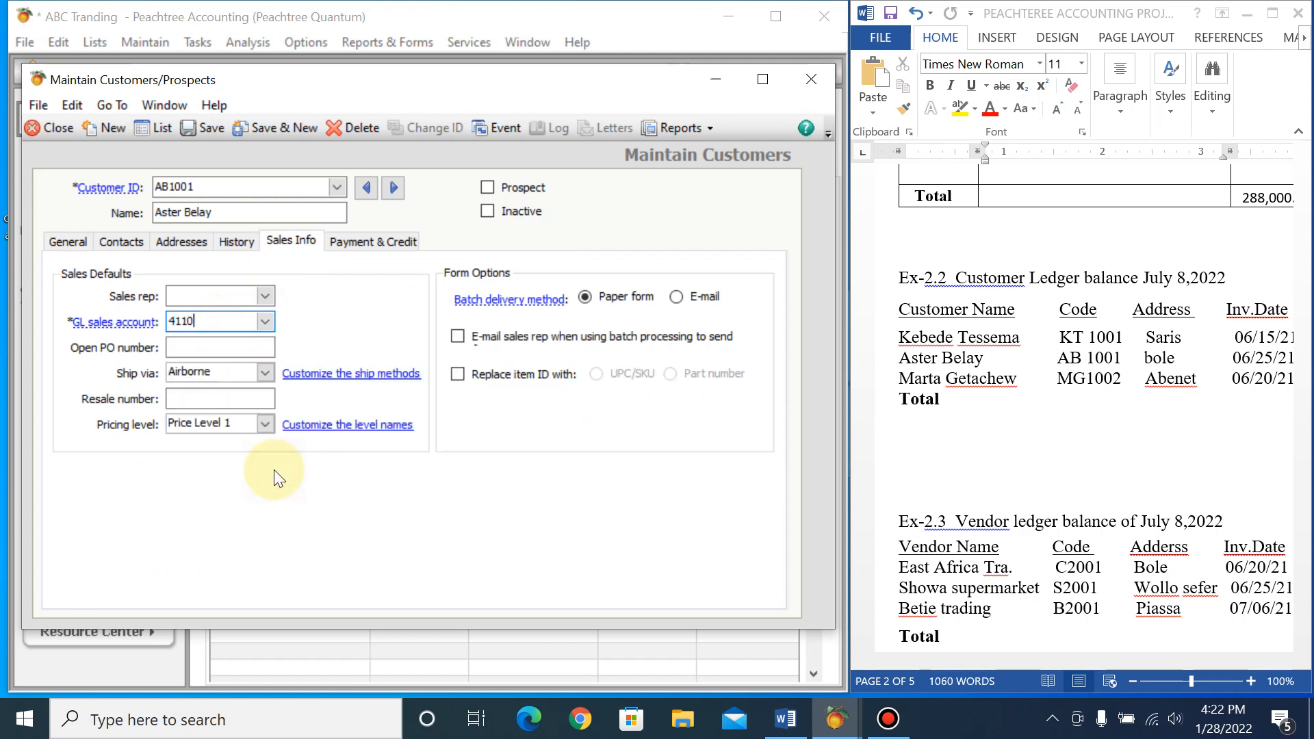
pyautogui.click(252, 133)
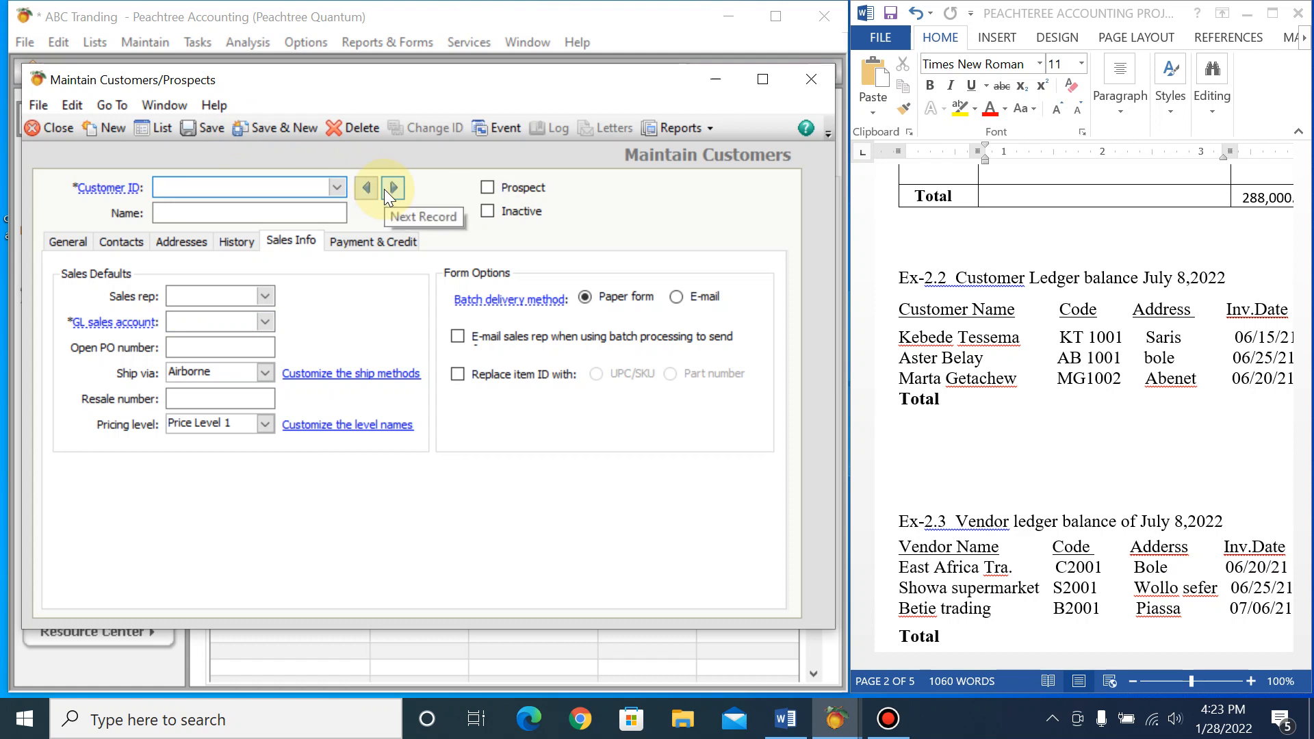
# Step: Enter the customer ID and full name of the ledger's third customer in the blank record
pyautogui.write('M')
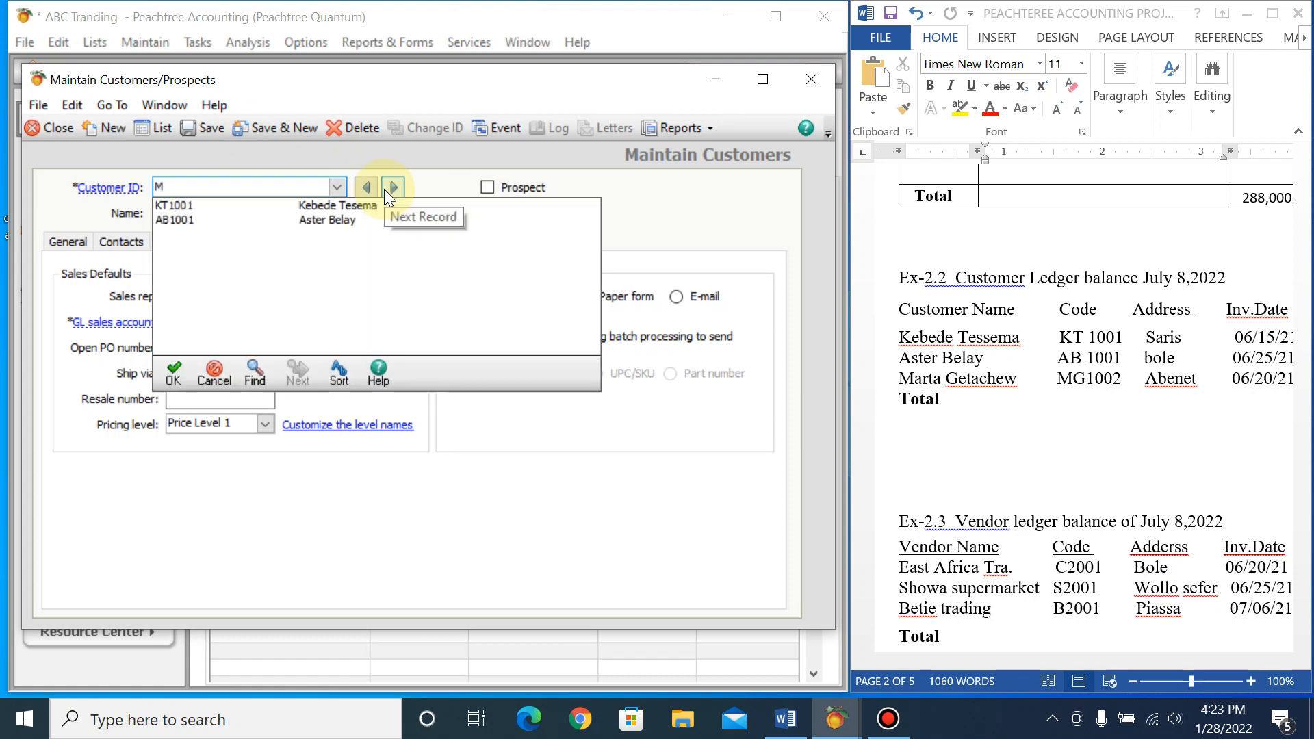
pyautogui.write('G100')
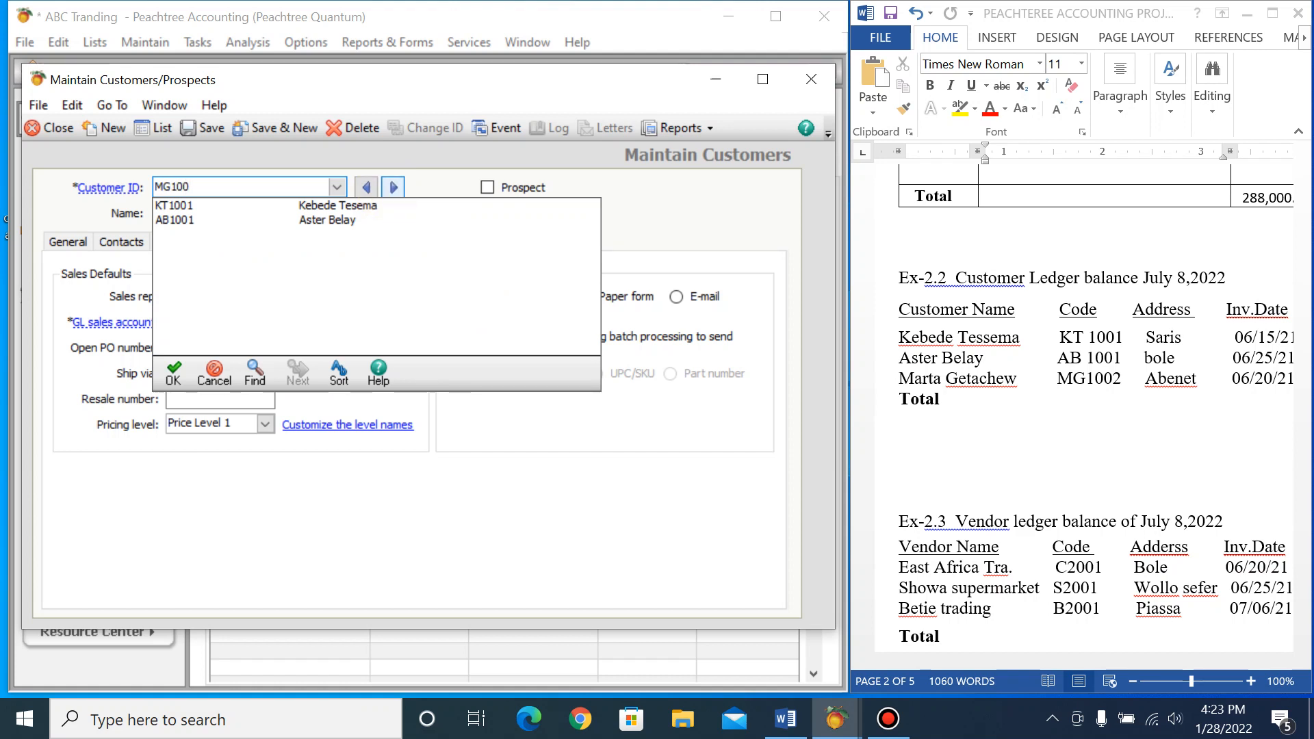
pyautogui.write('2')
pyautogui.press('Tab')
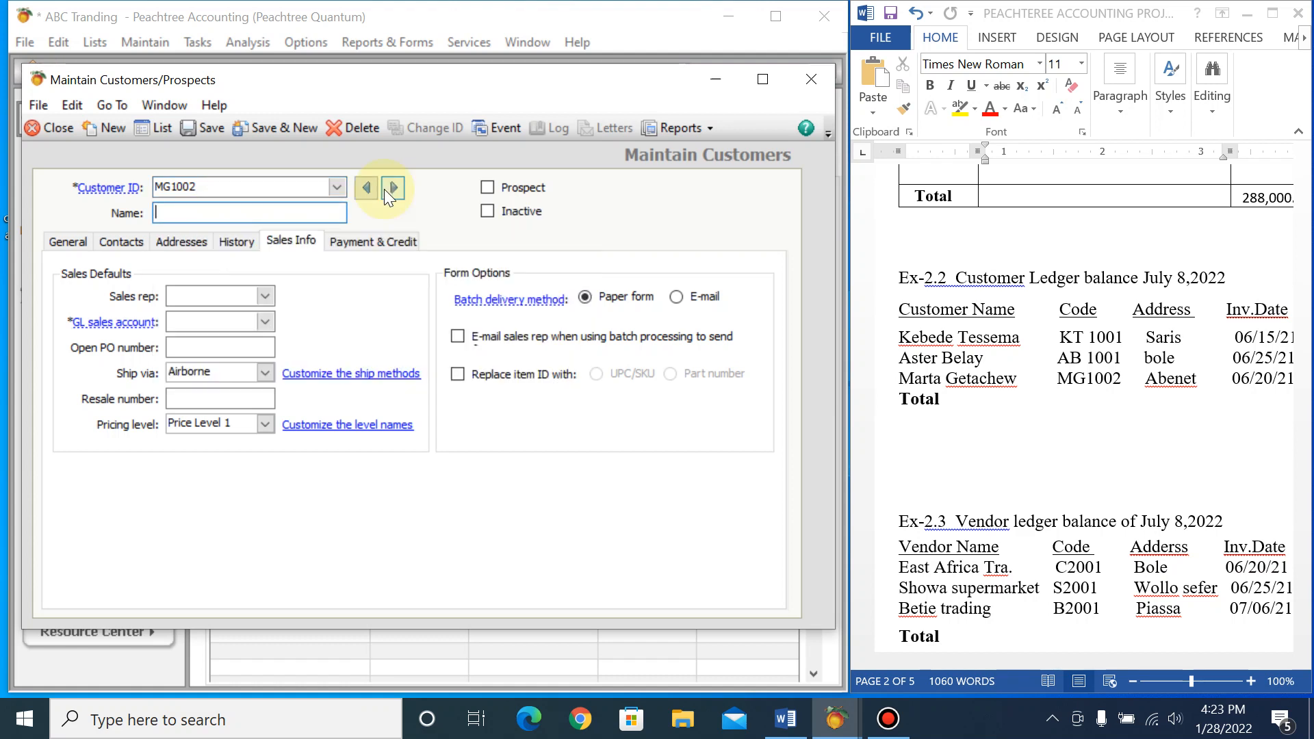
pyautogui.write('Mar')
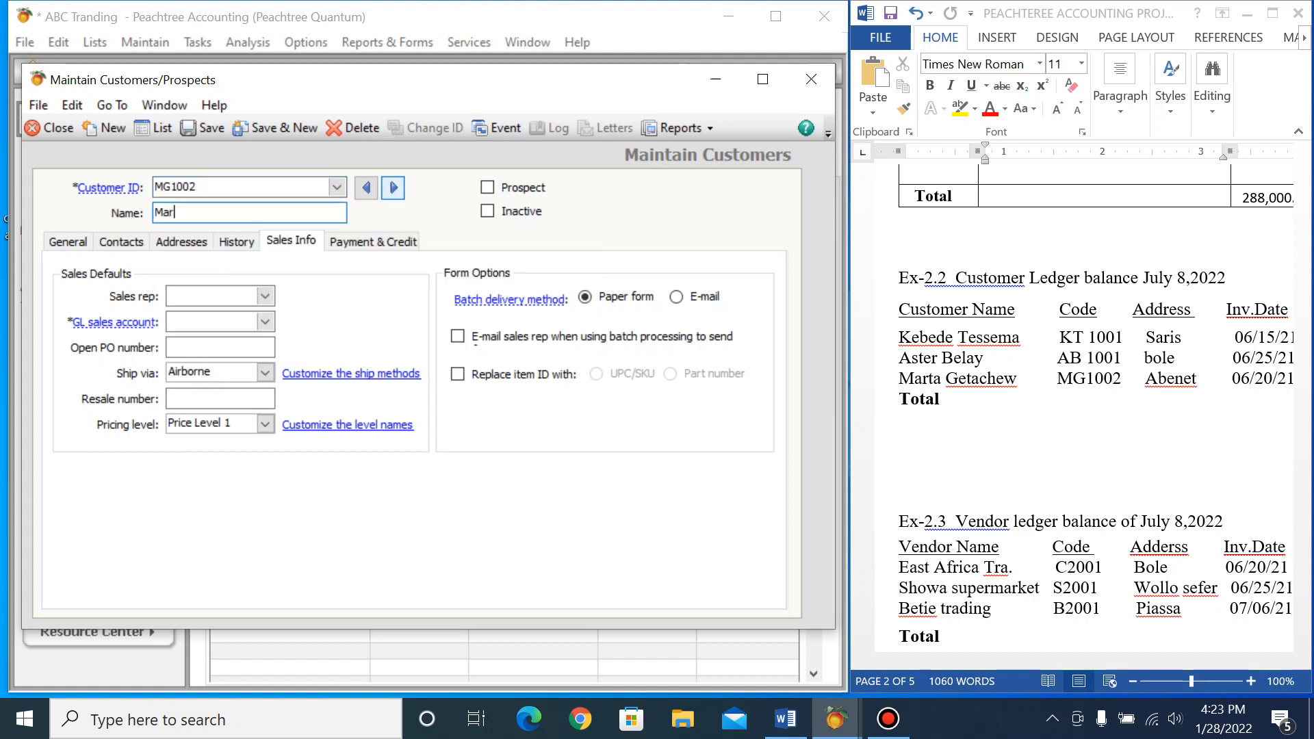
pyautogui.write('ta Getachew')
# Step: Complete the third customer's billing address and city, set the country to ethiopia, and try to save the record
pyautogui.click(85, 244)
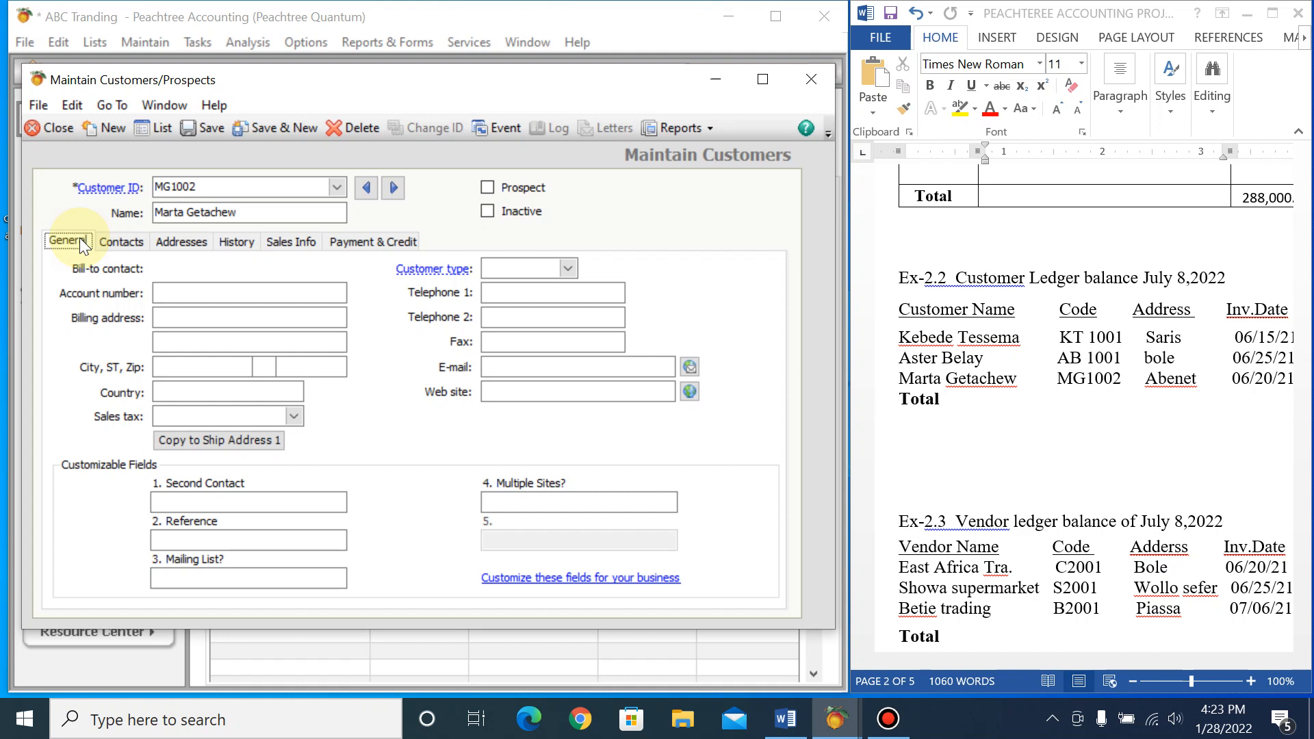
pyautogui.click(257, 322)
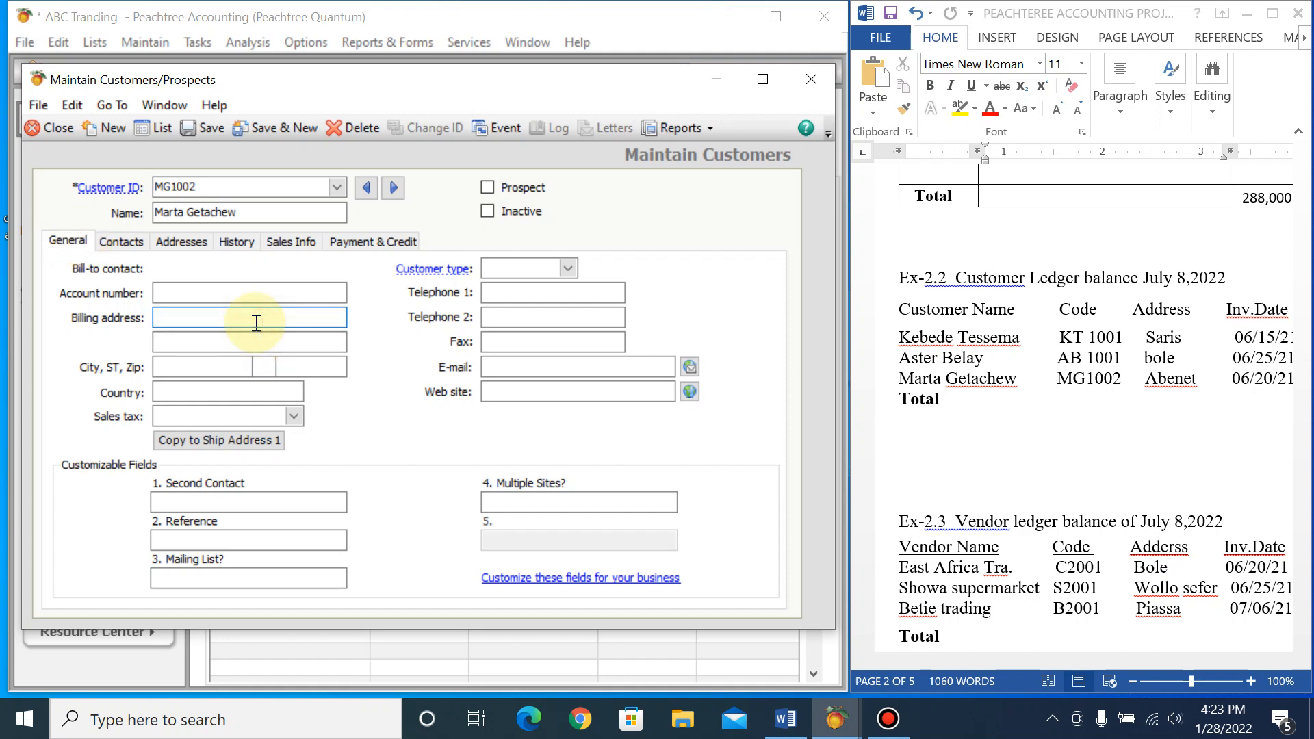
pyautogui.write('Abe')
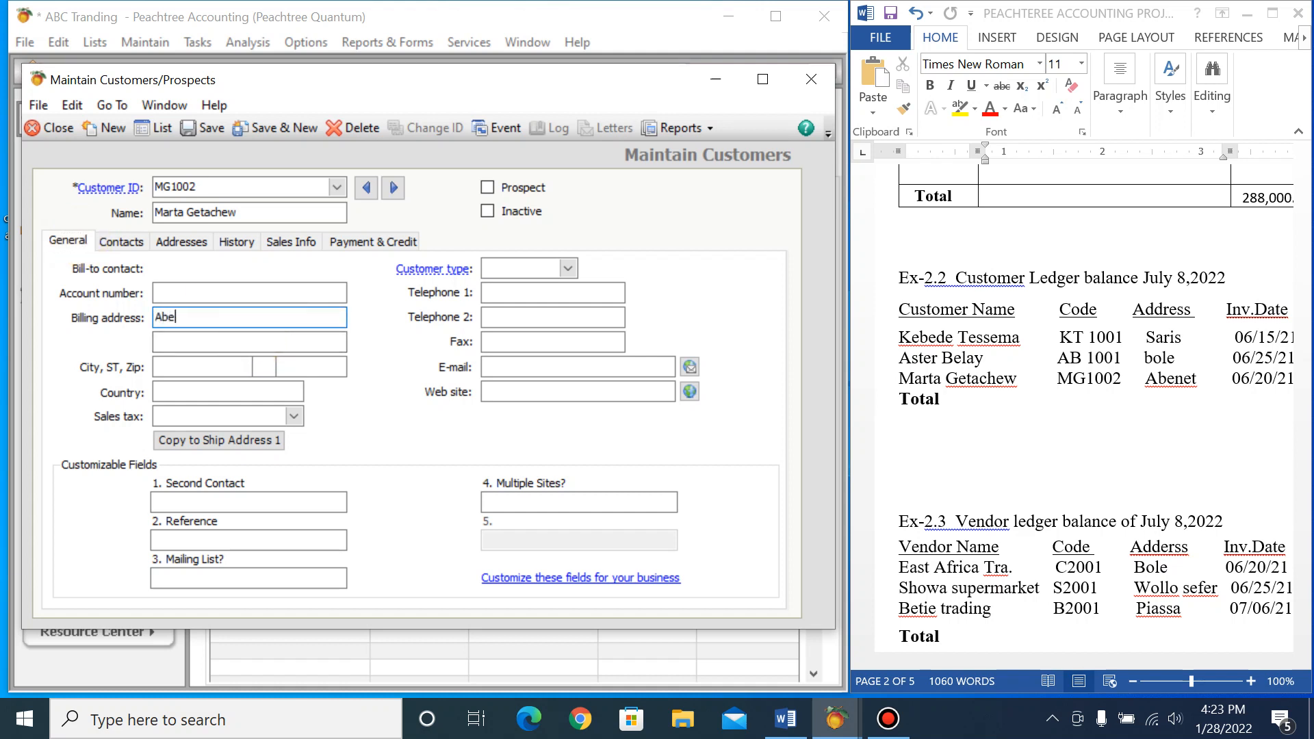
pyautogui.write('net')
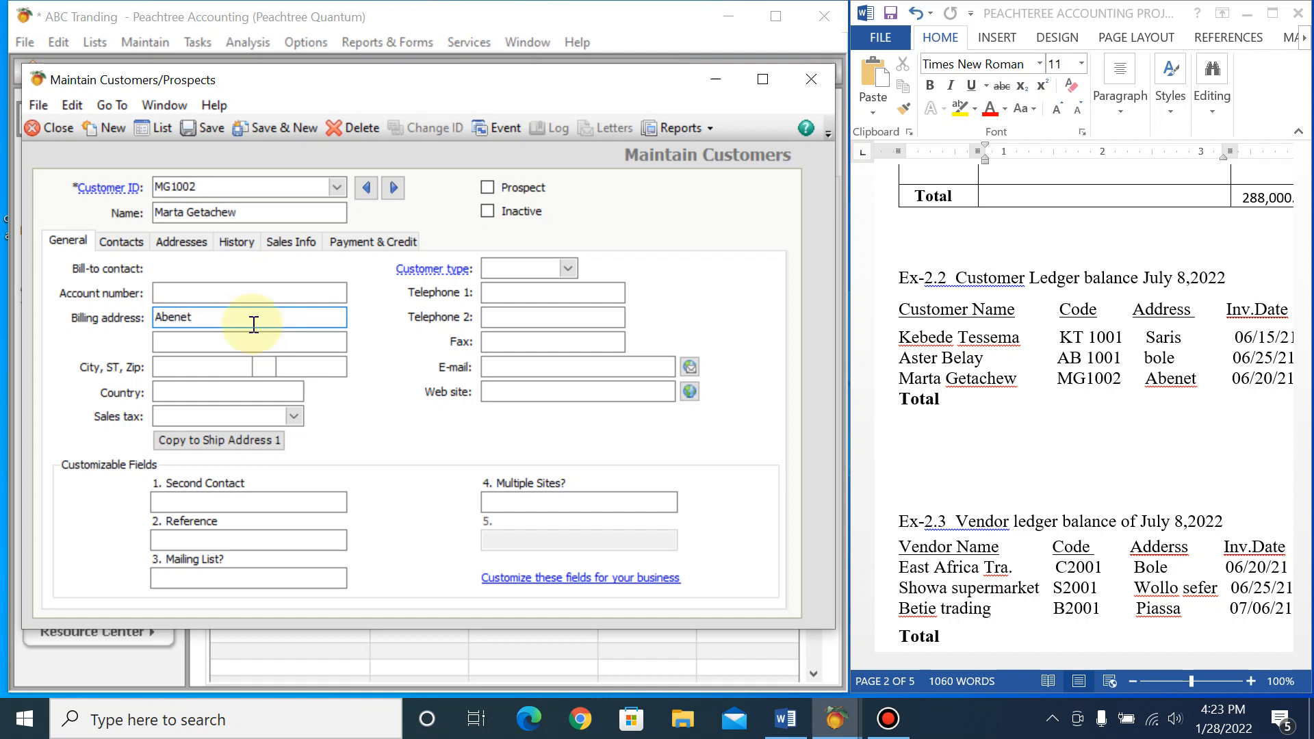
pyautogui.click(194, 367)
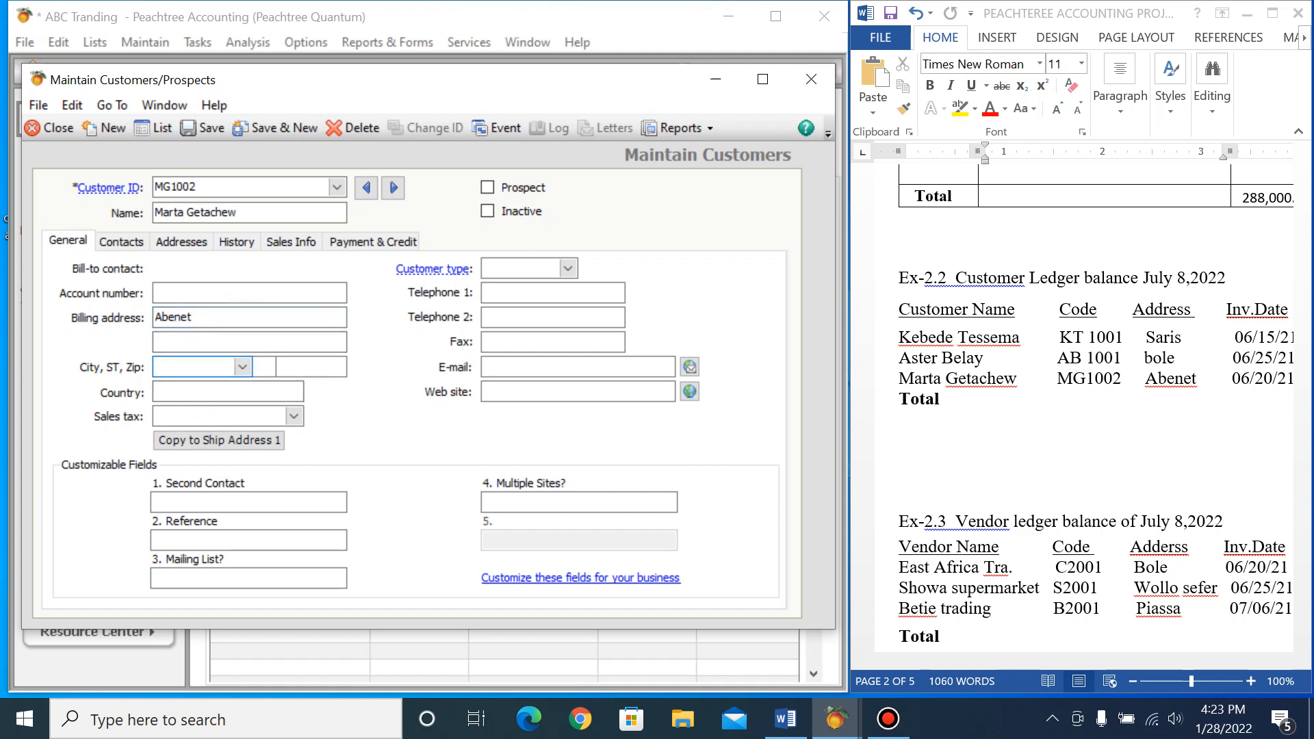
pyautogui.write('addis ababa')
pyautogui.click(190, 385)
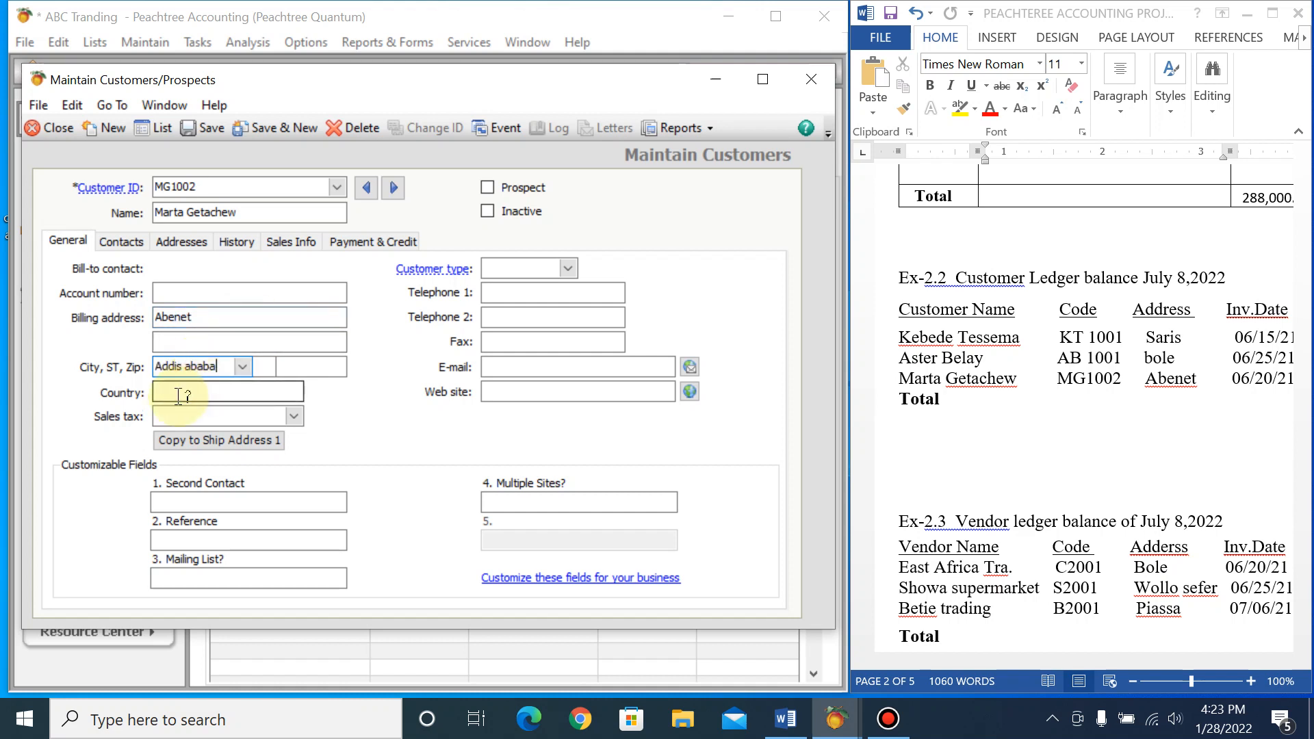
pyautogui.click(182, 391)
pyautogui.write('ethiopia')
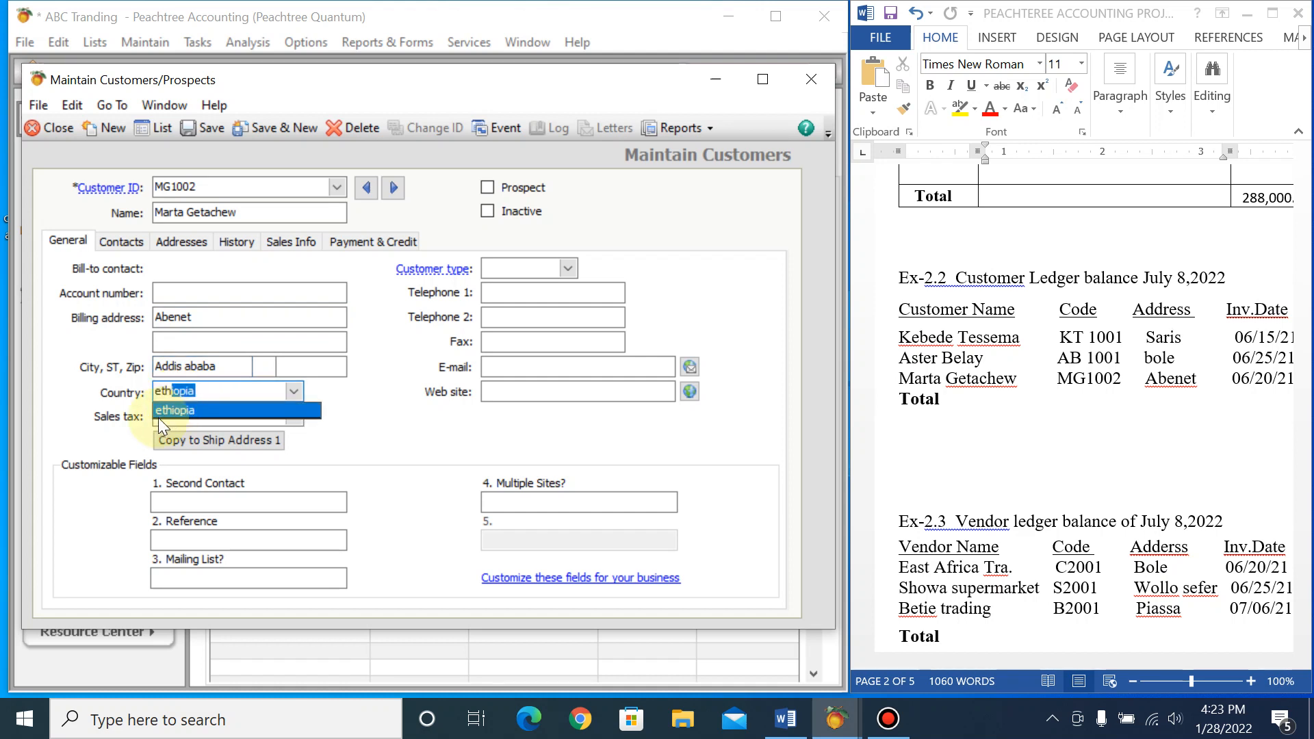
pyautogui.click(165, 410)
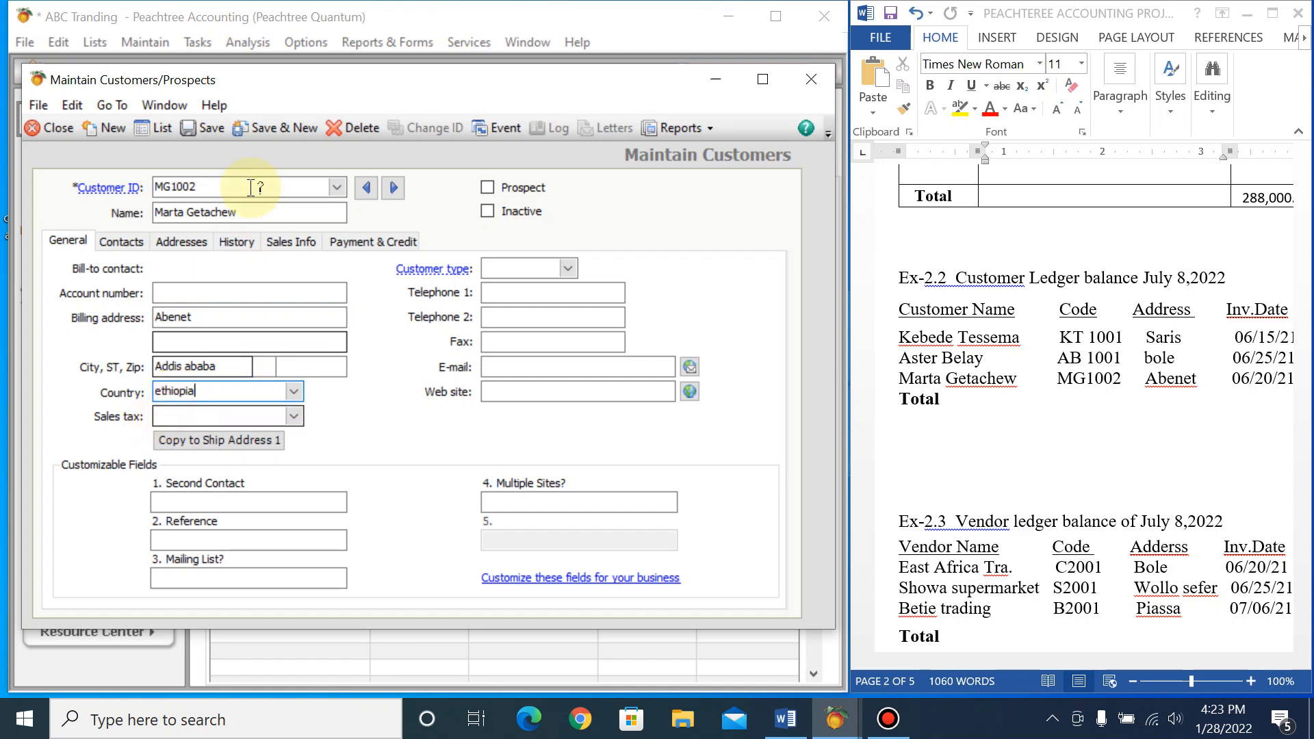
pyautogui.click(250, 135)
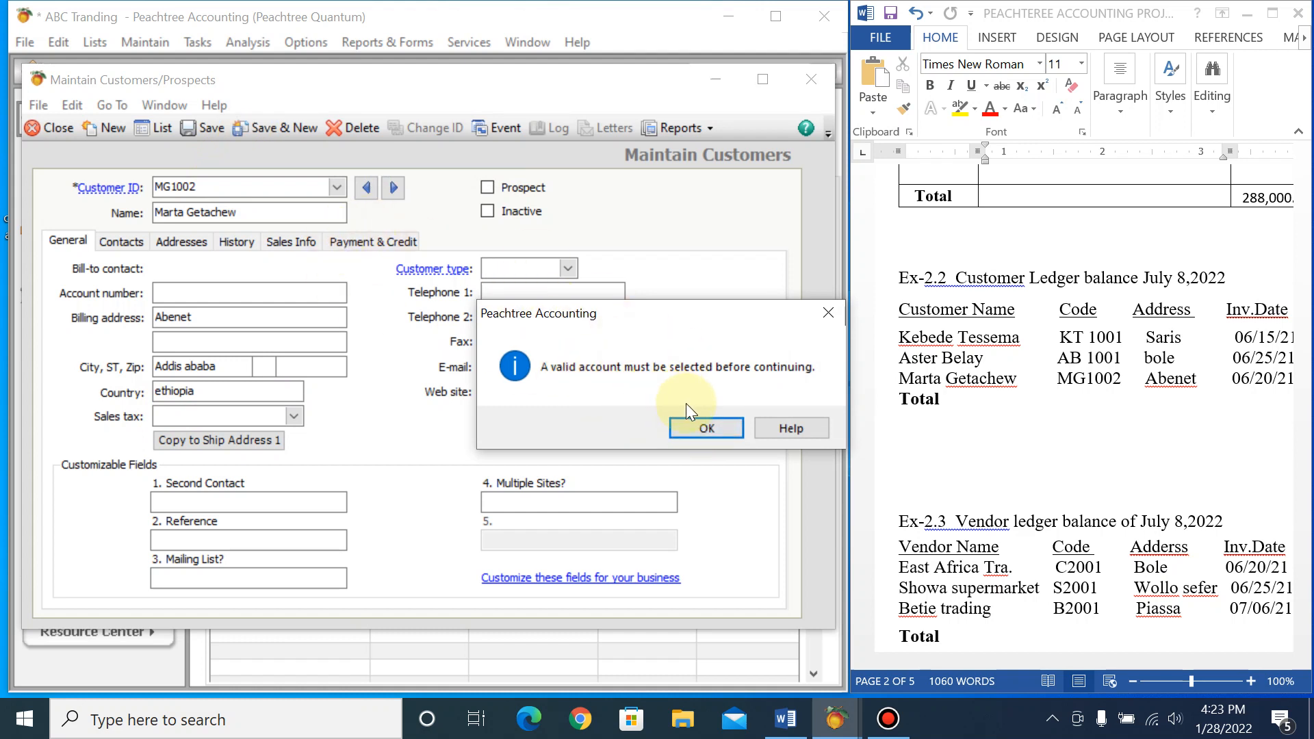
# Step: Dismiss the account warning, set the third customer's GL sales account to 4110, save the record and start a new one
pyautogui.click(717, 422)
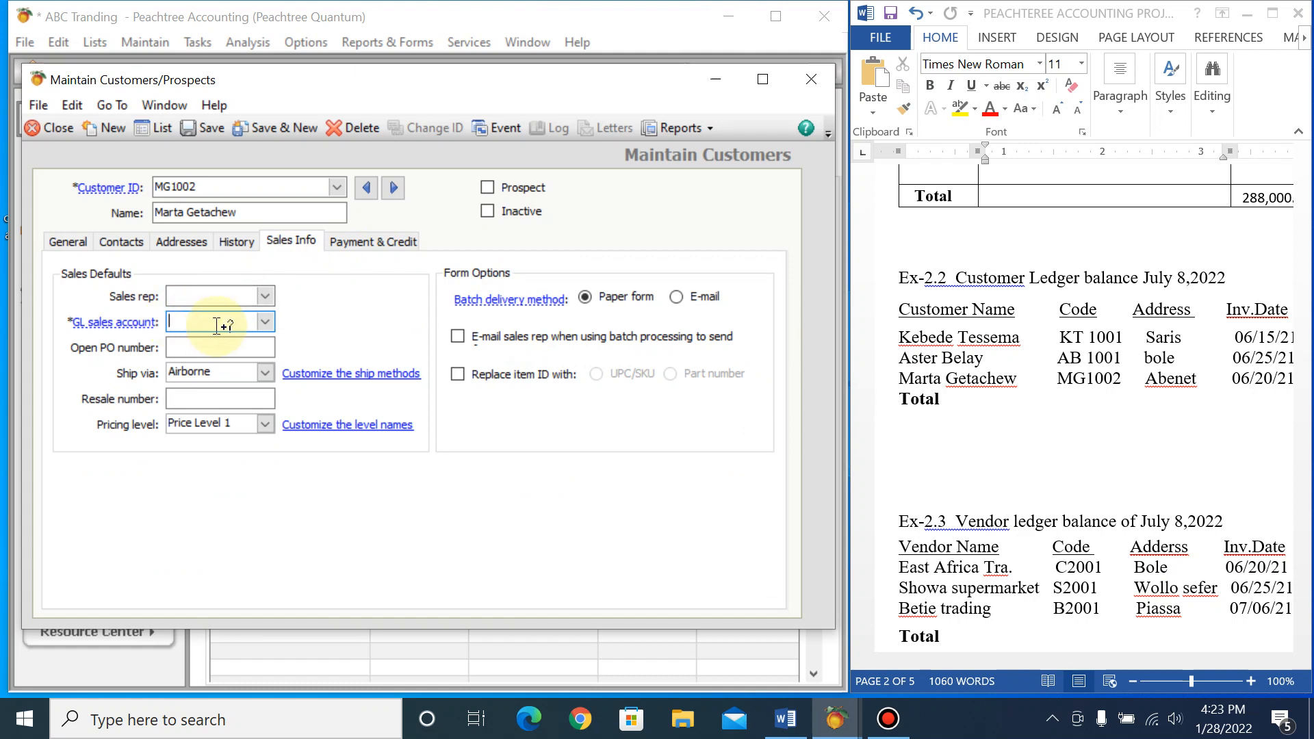
pyautogui.click(265, 321)
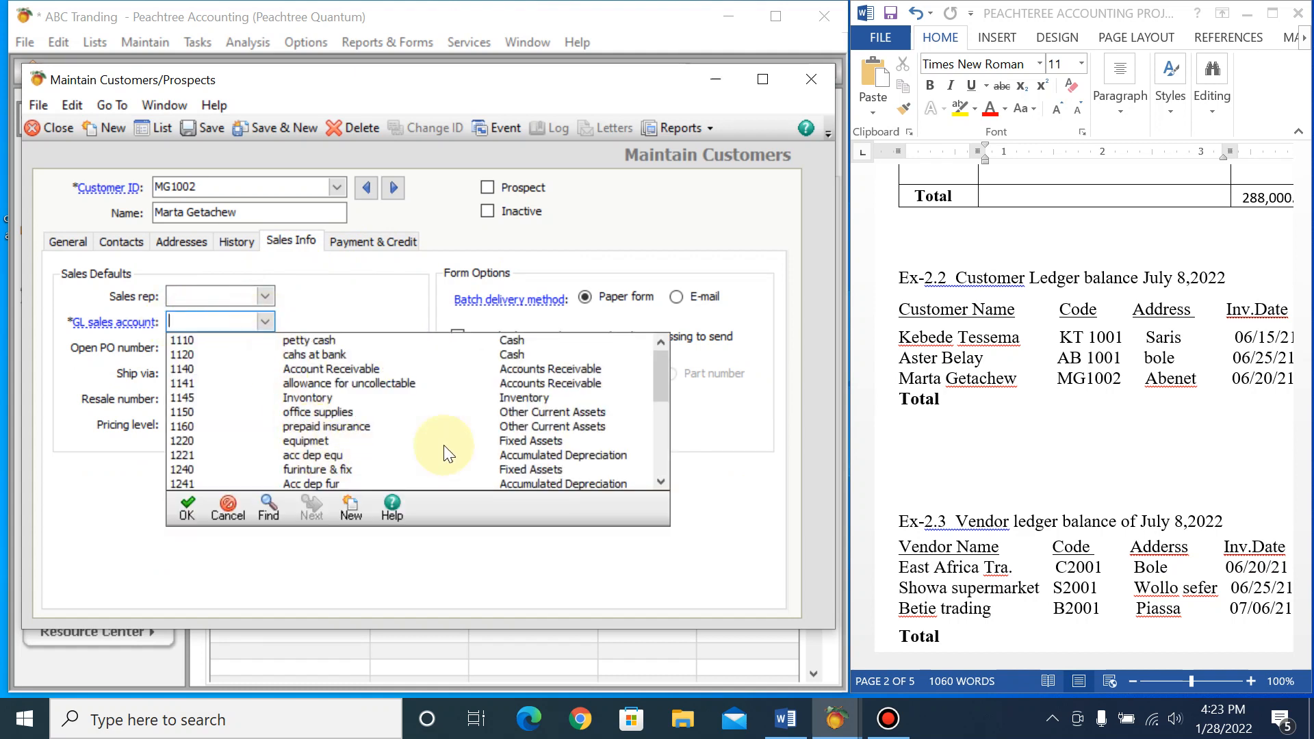
pyautogui.scroll(-6, 665, 408)
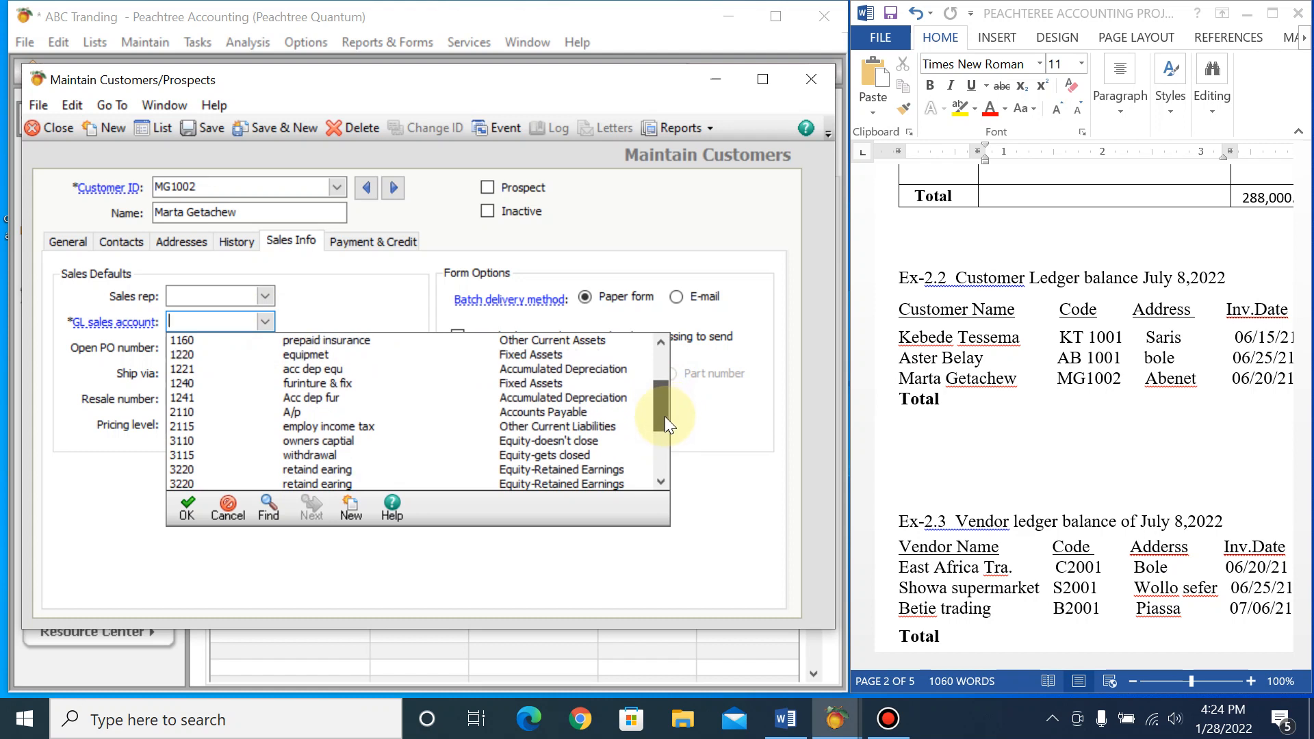
pyautogui.scroll(-4, 664, 416)
pyautogui.doubleClick(306, 430)
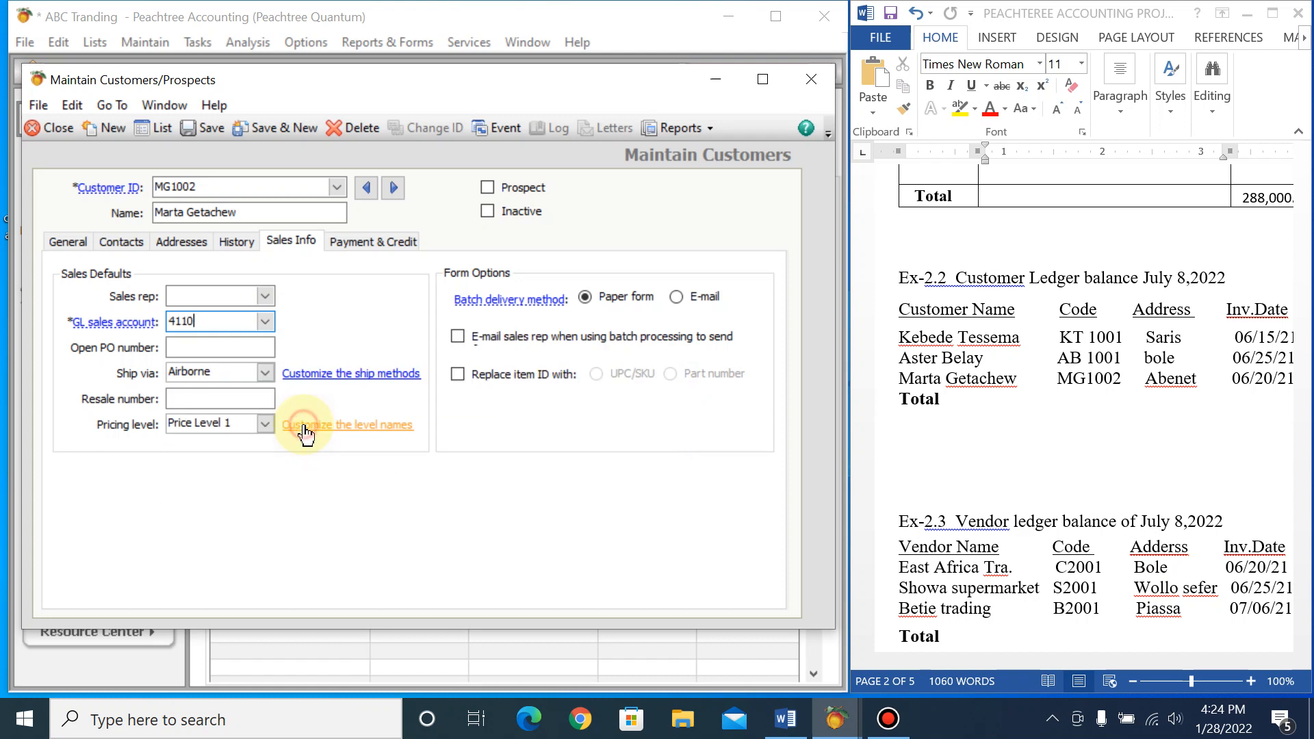
pyautogui.click(253, 129)
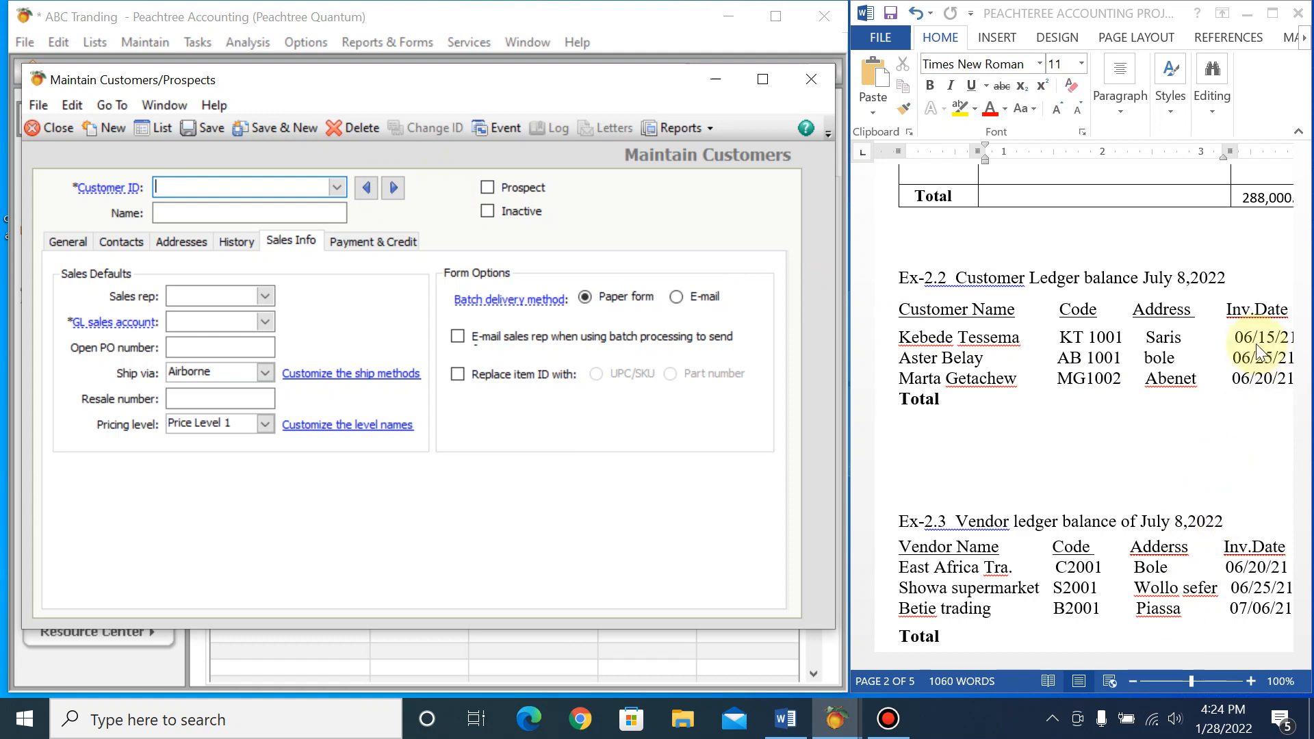
# Step: Switch to the Word document and examine the customer ledger's invoice dates, invoice numbers and account balances
pyautogui.click(1213, 339)
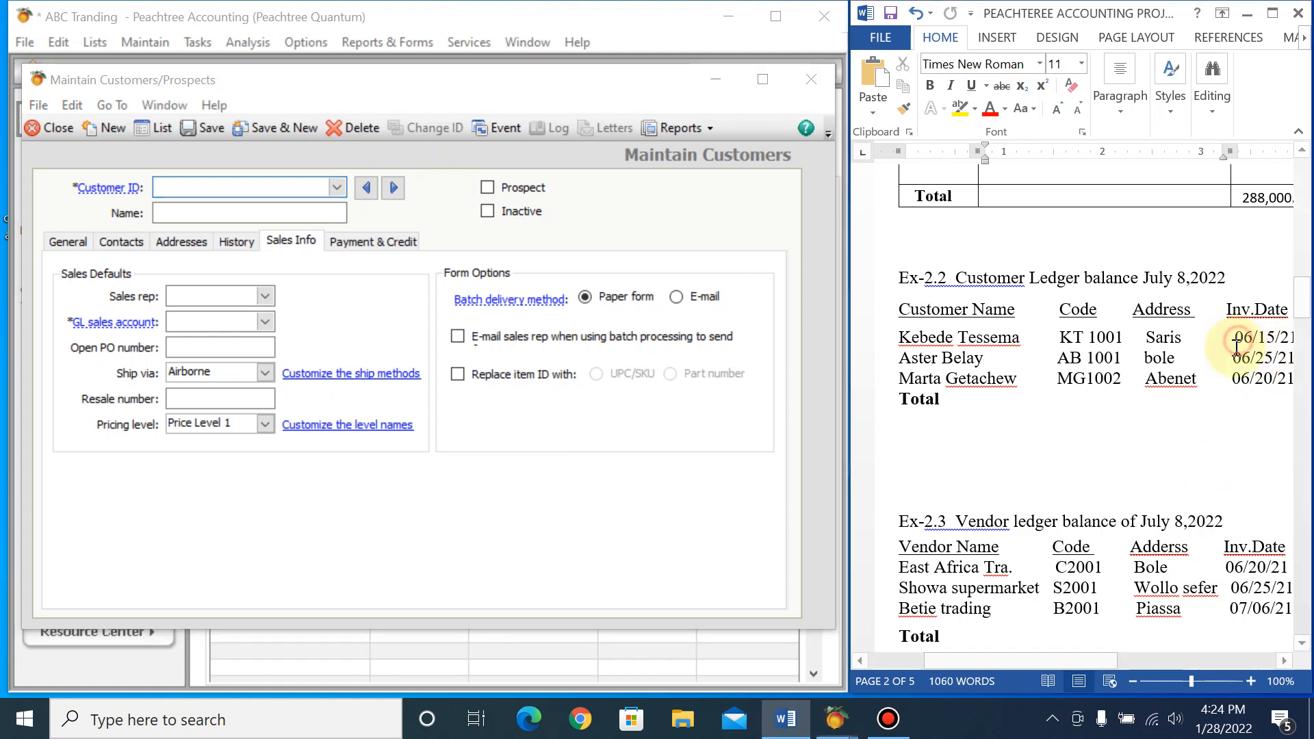
pyautogui.click(1285, 660)
pyautogui.click(1284, 661)
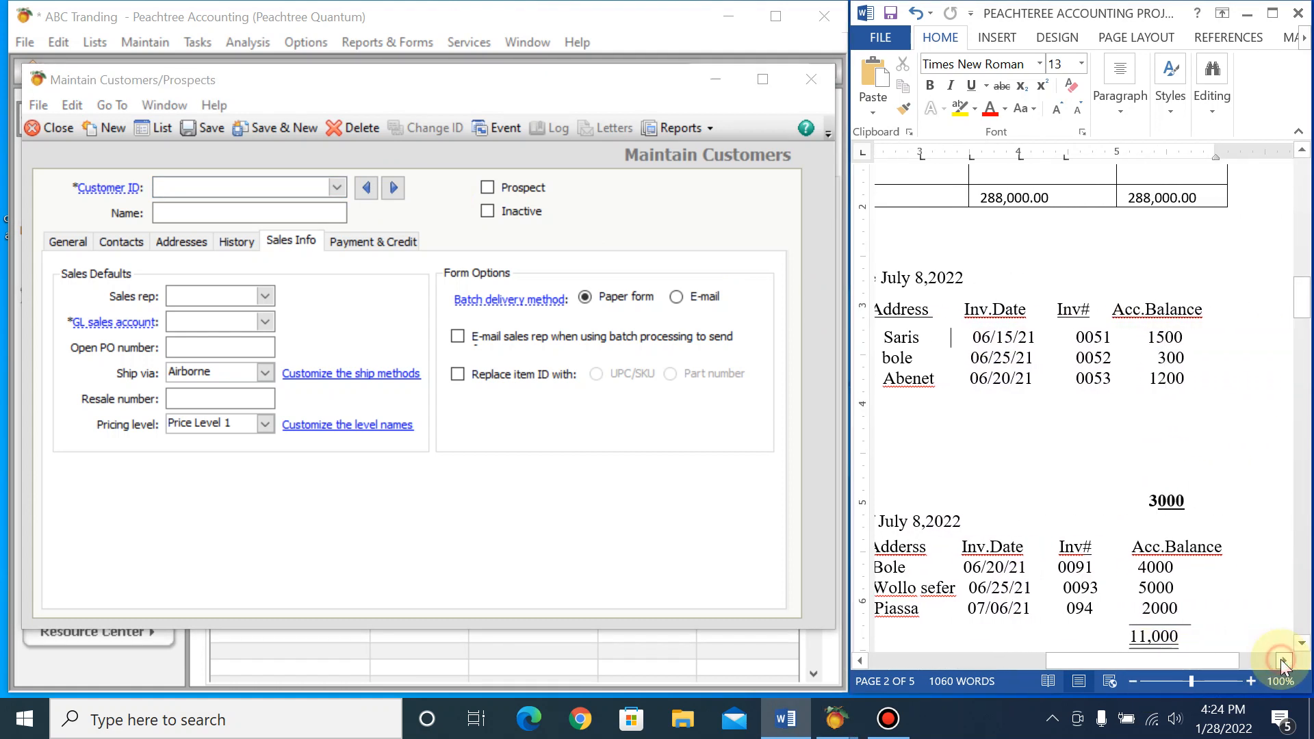
pyautogui.moveTo(953, 308); pyautogui.dragTo(1097, 371)
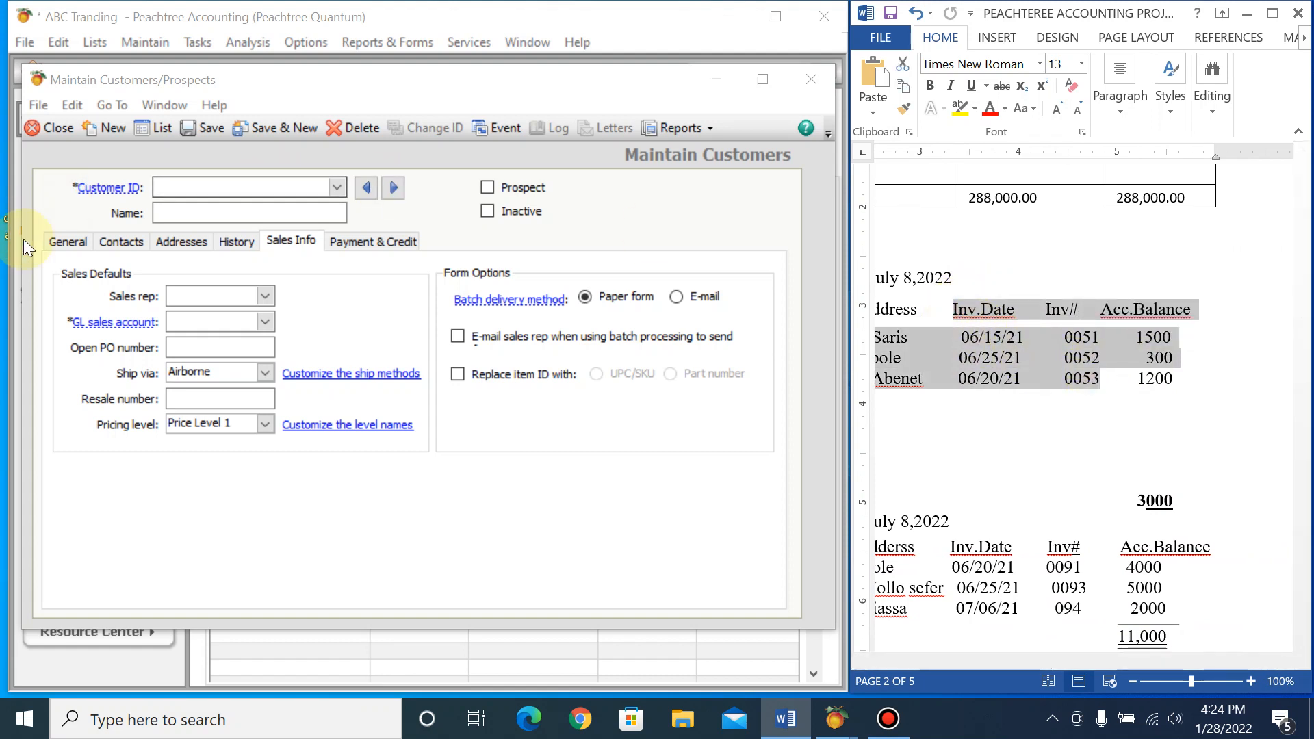
# Step: Return to the Maintain Customers window in Peachtree Accounting and open Customer Beginning Balances from the customer history
pyautogui.click(66, 243)
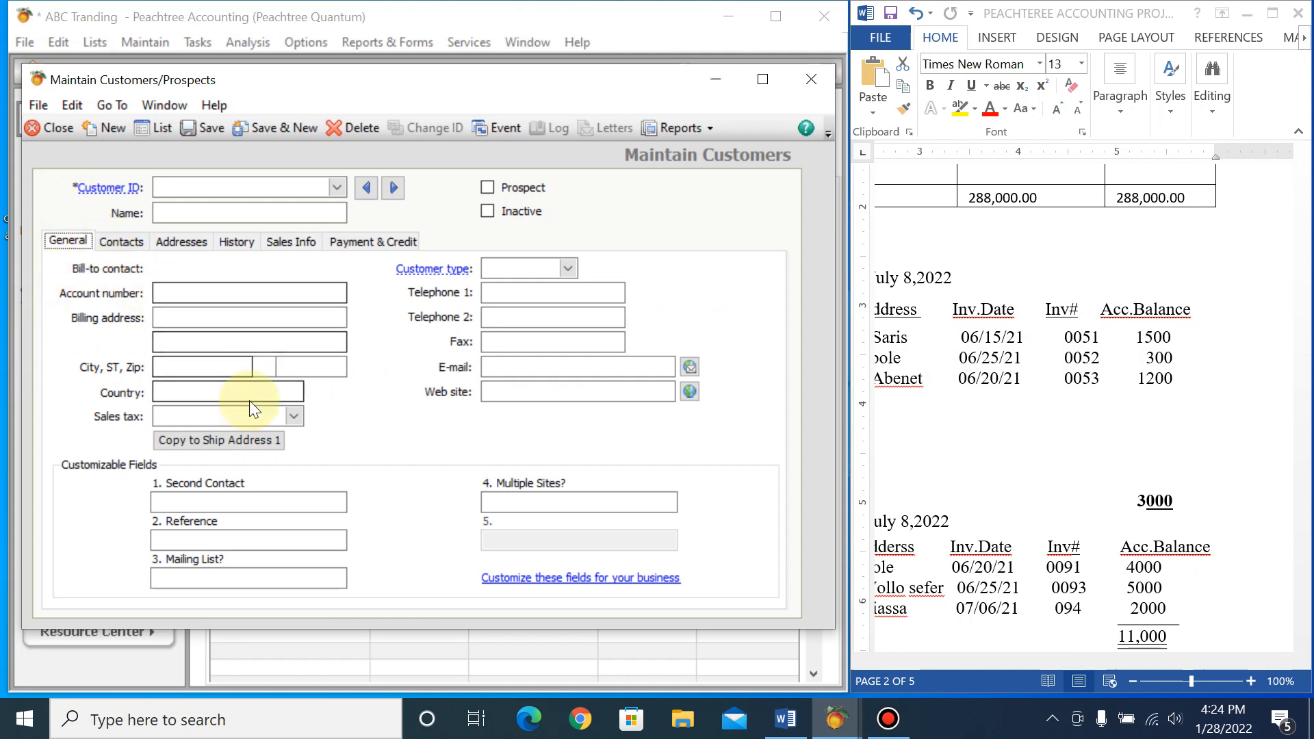
pyautogui.click(291, 244)
pyautogui.click(245, 244)
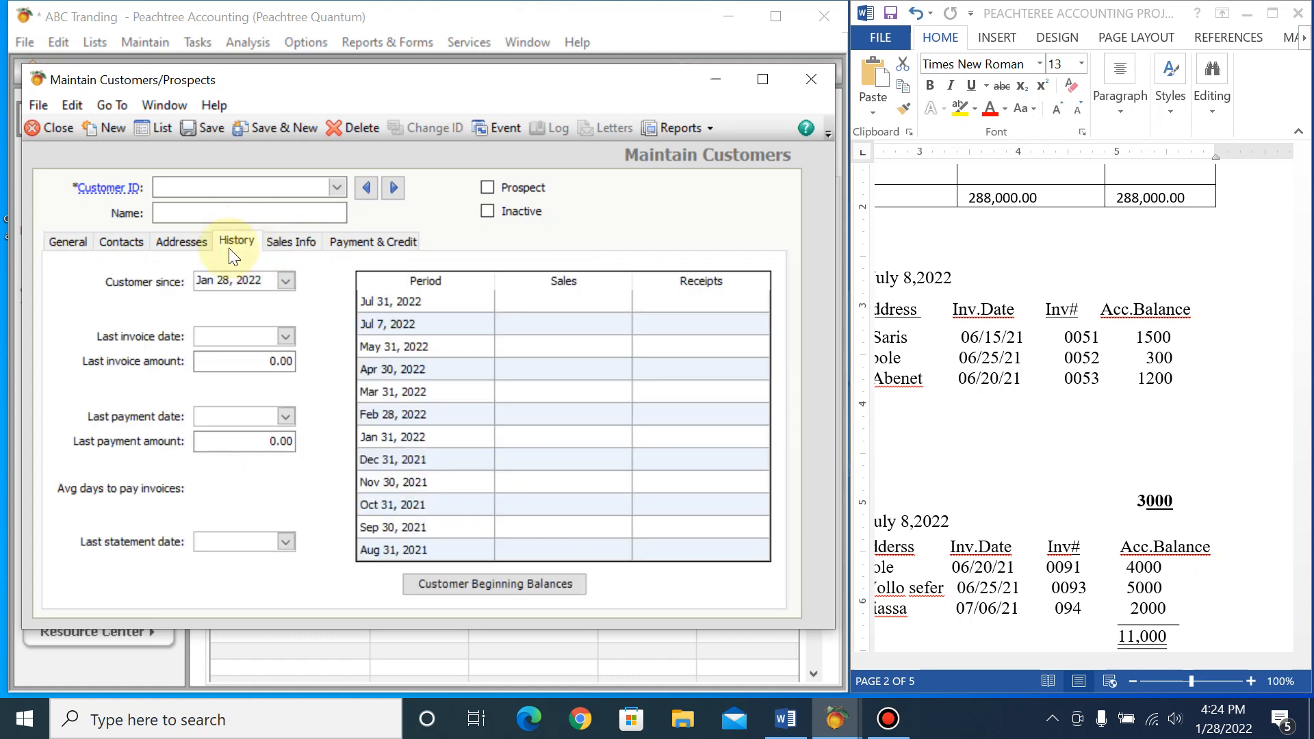
pyautogui.click(480, 585)
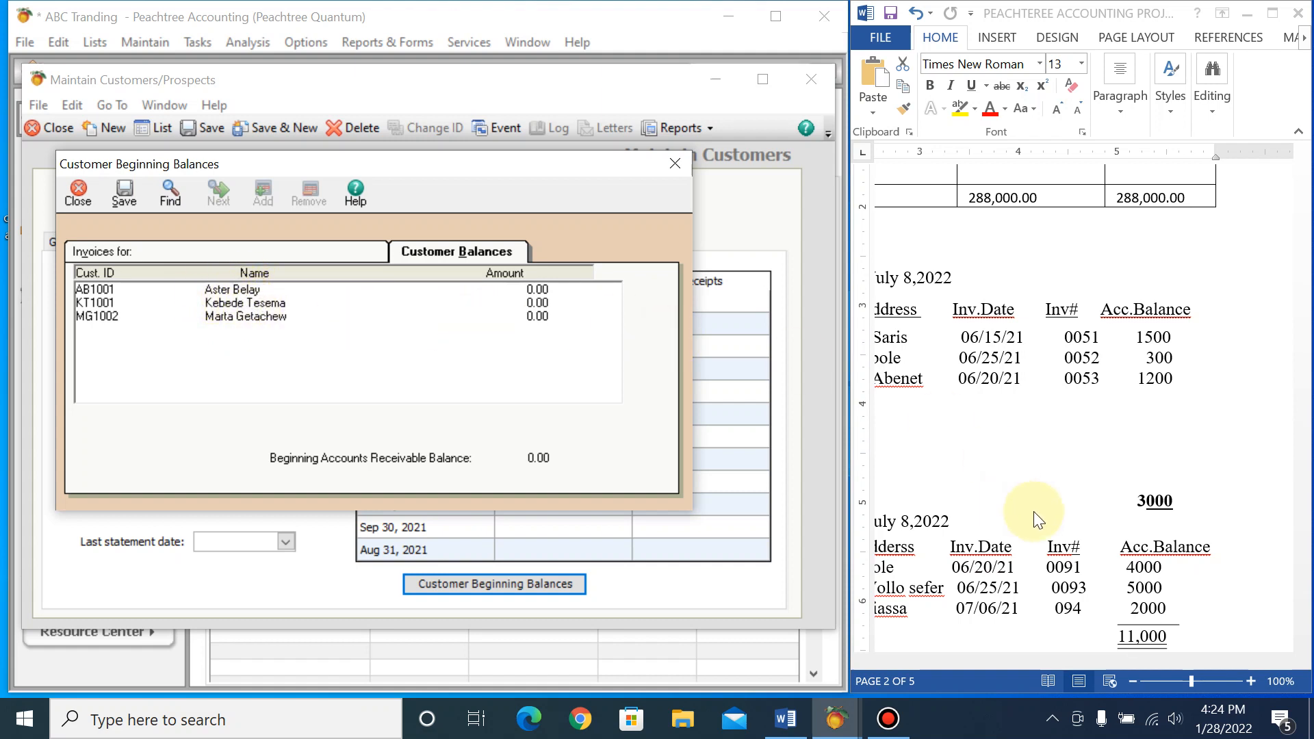
# Step: Open the beginning-balance invoices of the ledger's first customer and enter invoice 0051 dated 06/15/21 with an amount of 1500
pyautogui.doubleClick(245, 302)
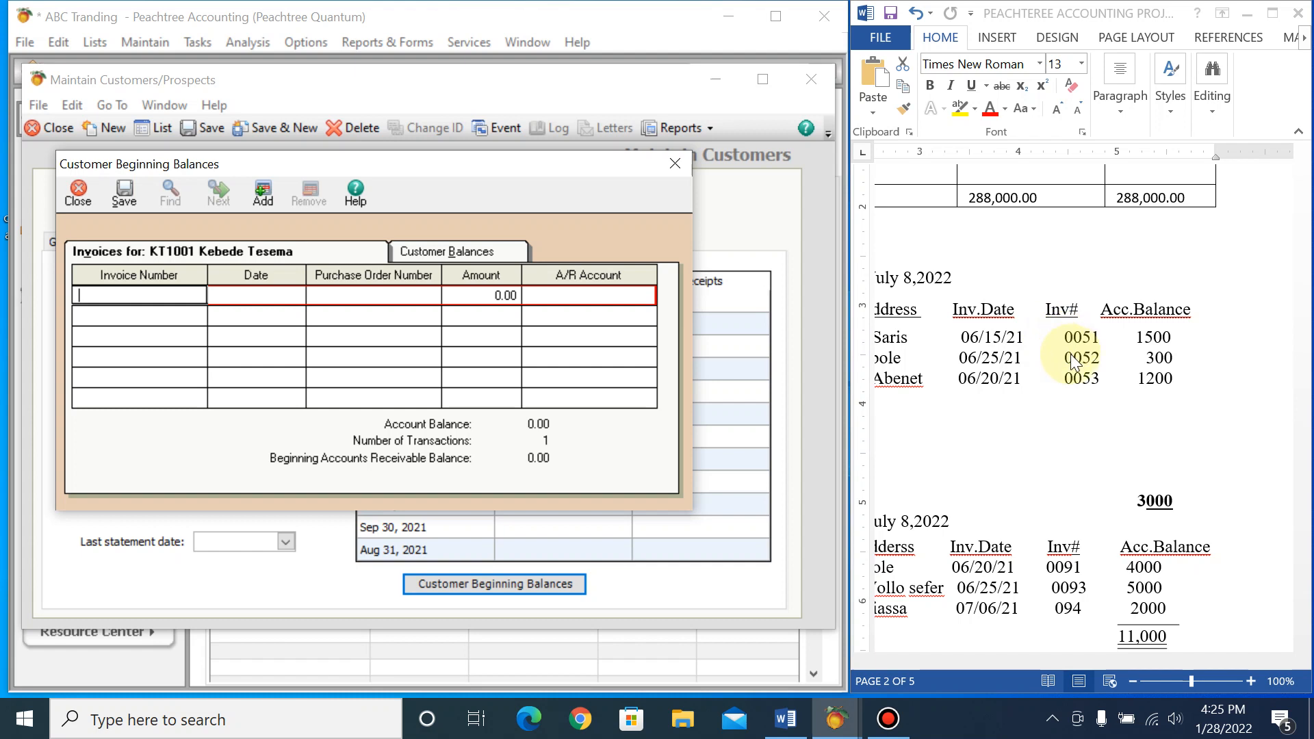
pyautogui.write('0051')
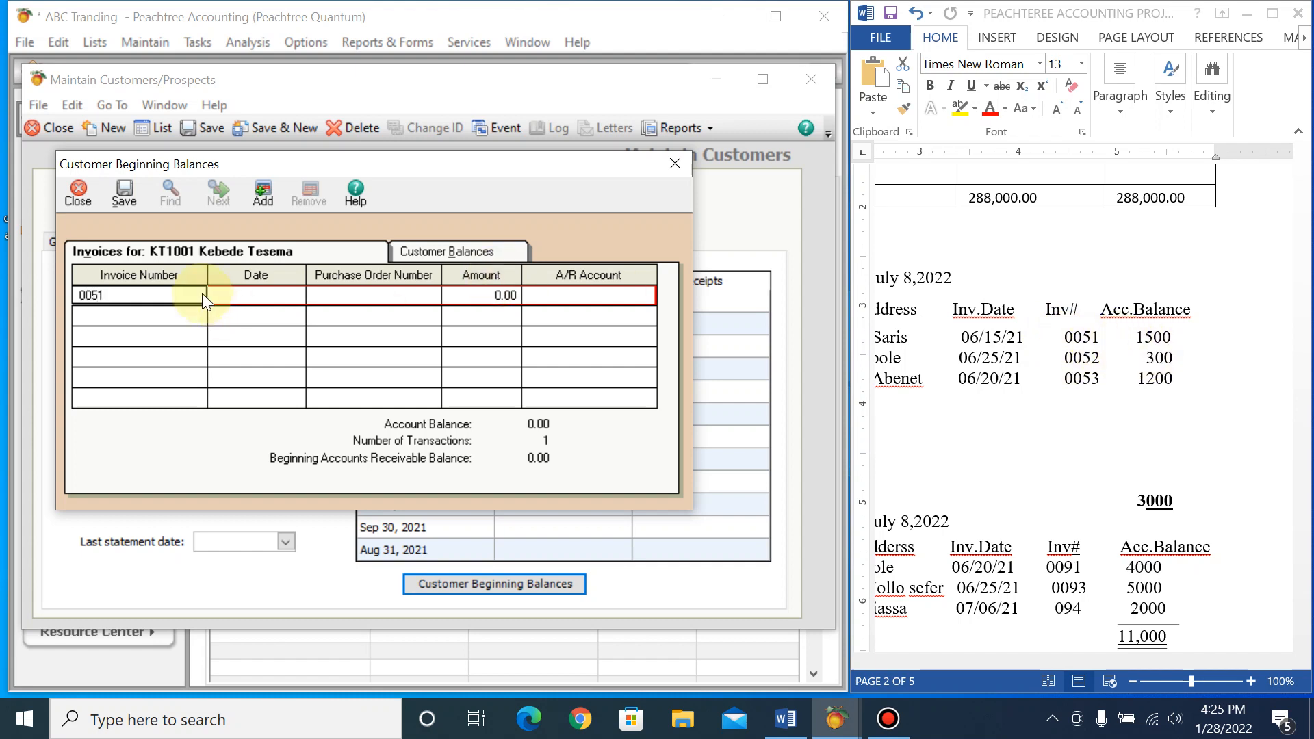
pyautogui.click(239, 294)
pyautogui.write('0')
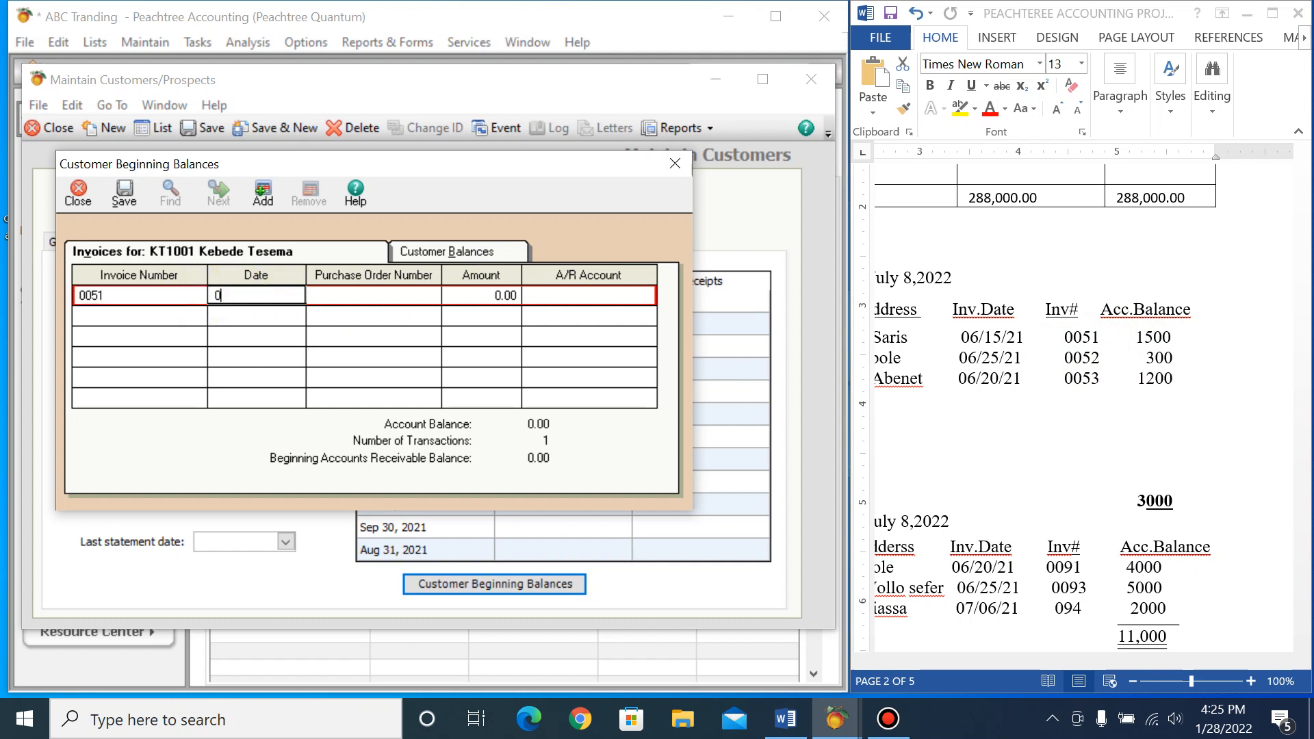
pyautogui.write('6/15/21')
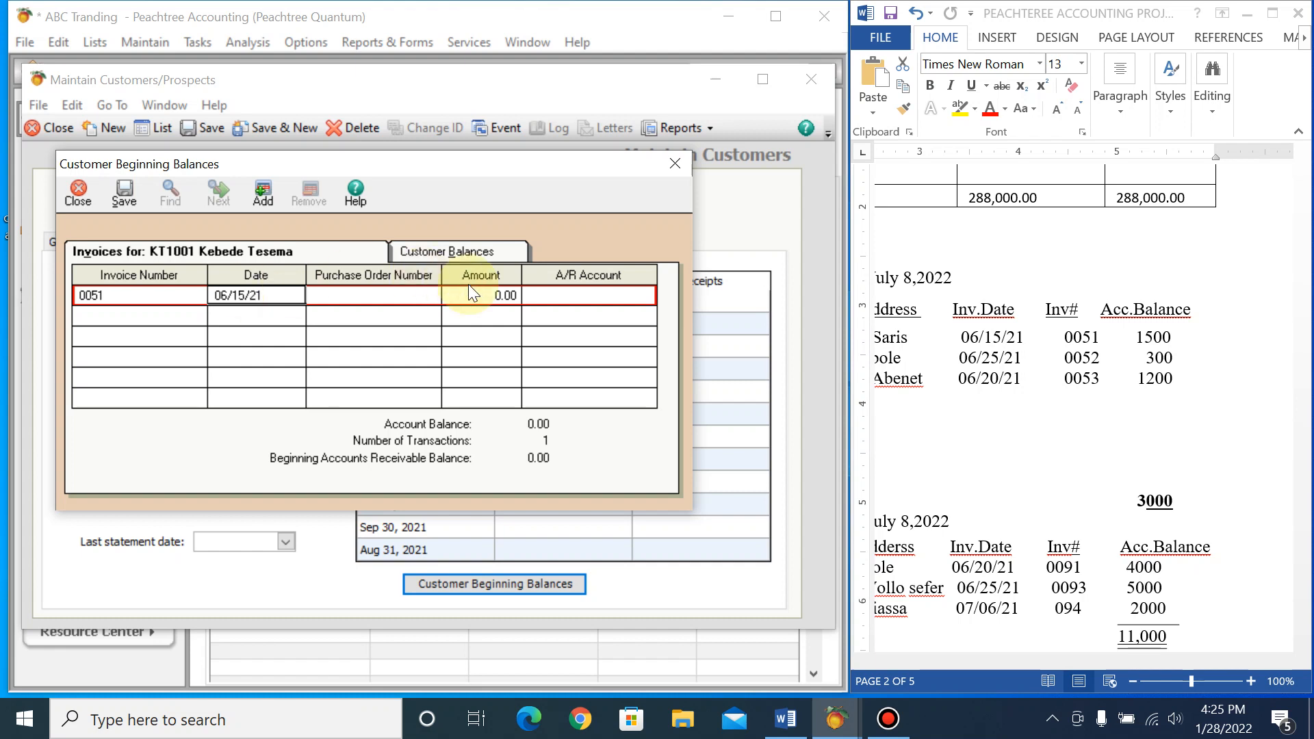
pyautogui.click(490, 297)
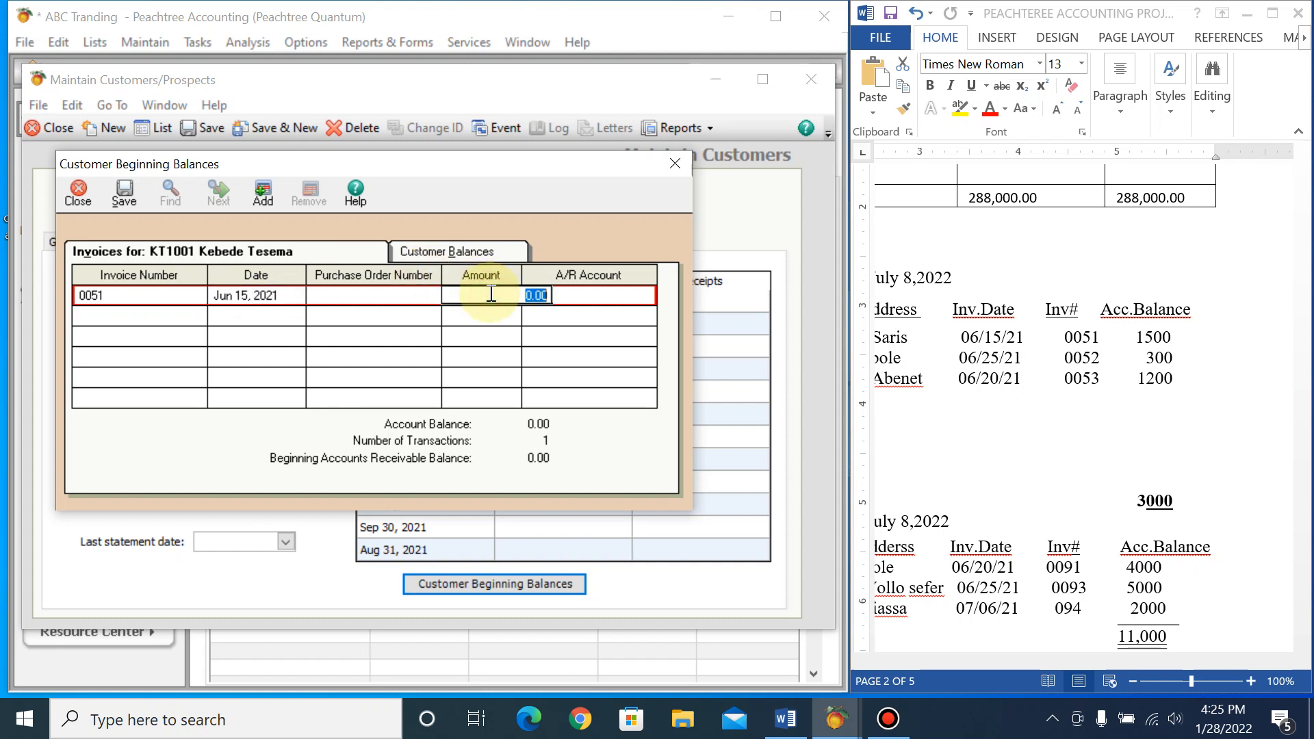
pyautogui.write('1500')
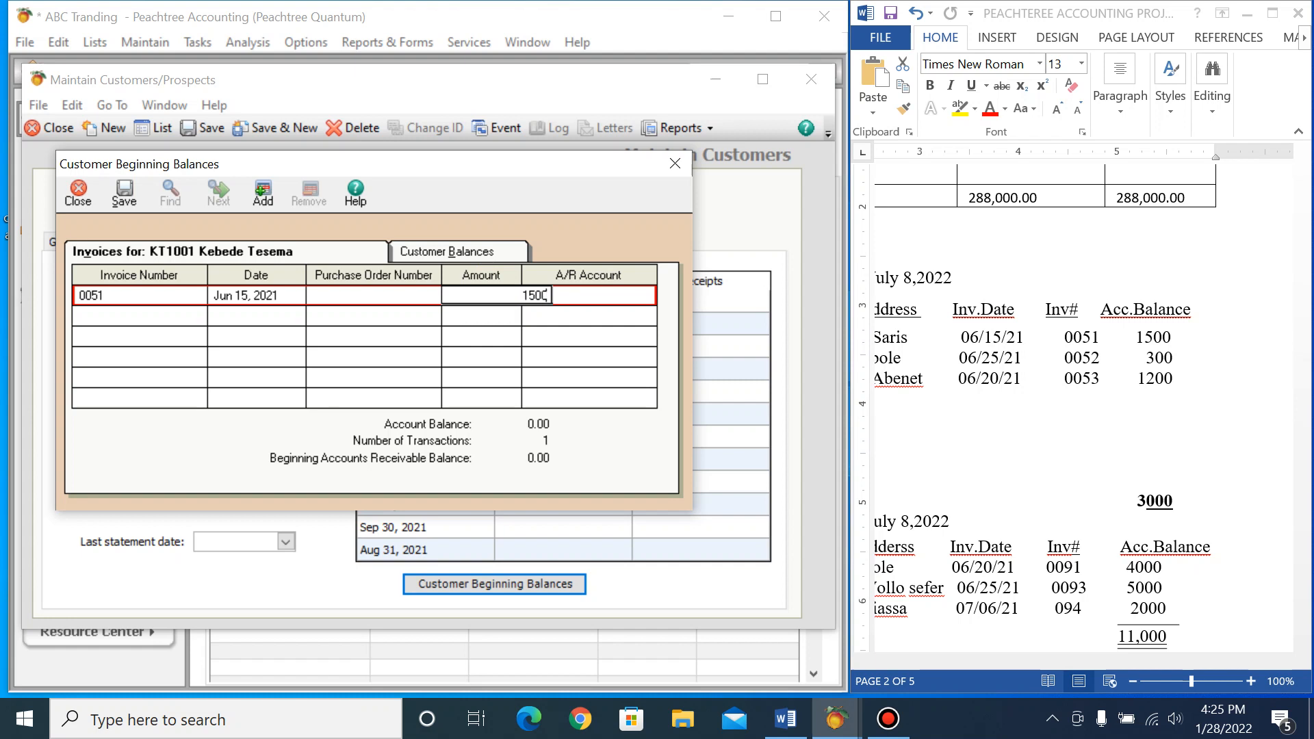
# Step: Assign the A/R account 1140 (Account Receivable) to the first customer's invoice 0051
pyautogui.click(586, 296)
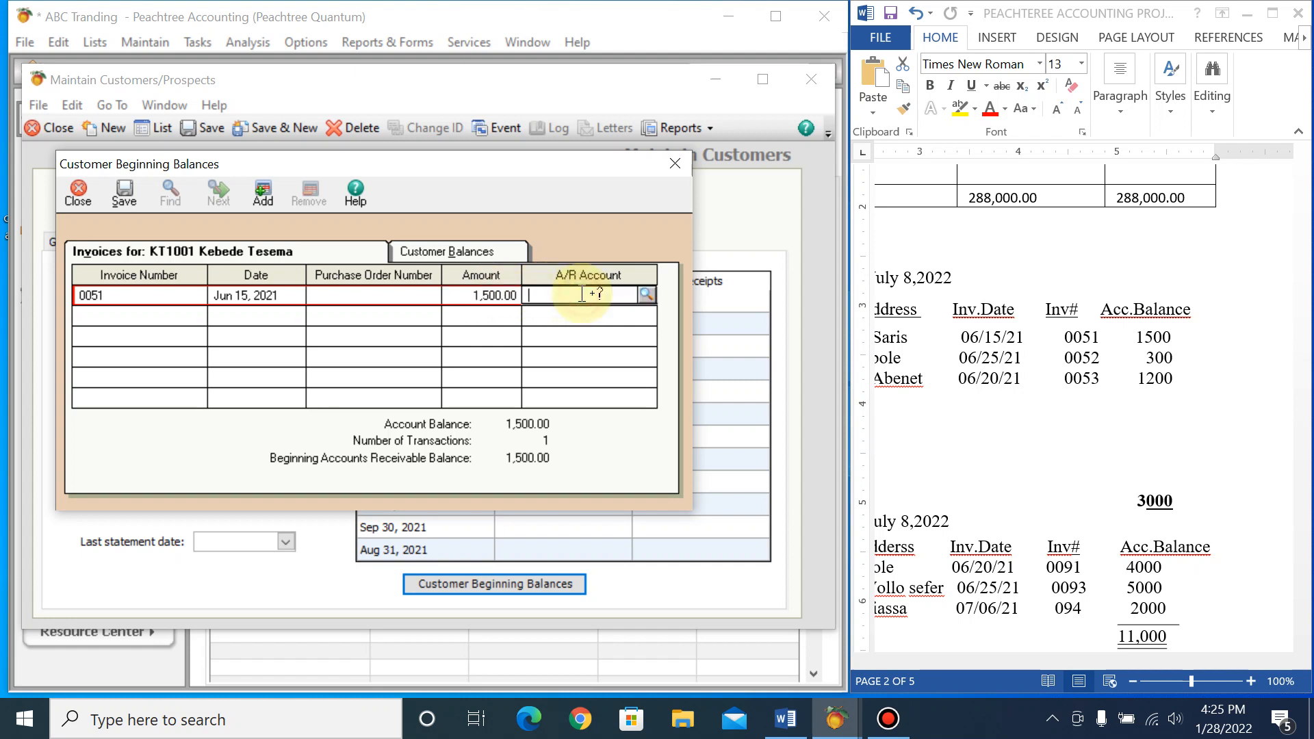
pyautogui.click(646, 294)
pyautogui.click(670, 338)
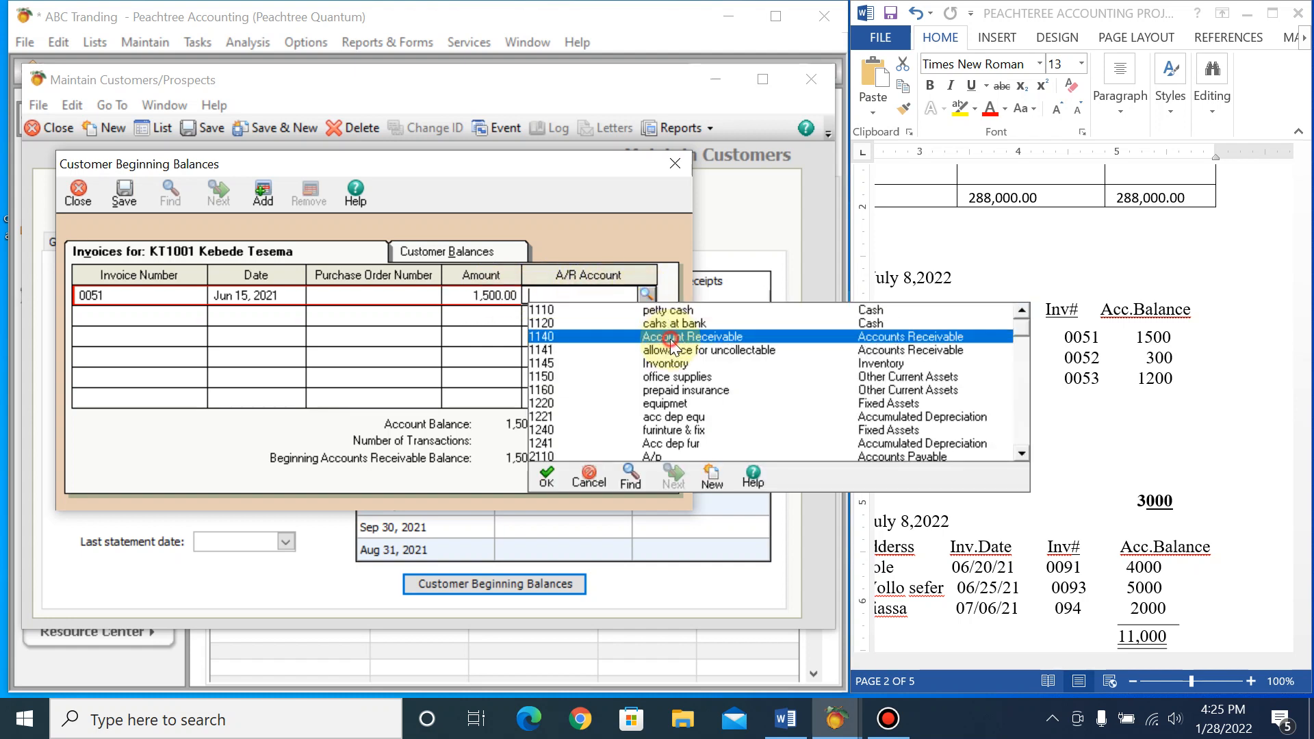
pyautogui.click(670, 337)
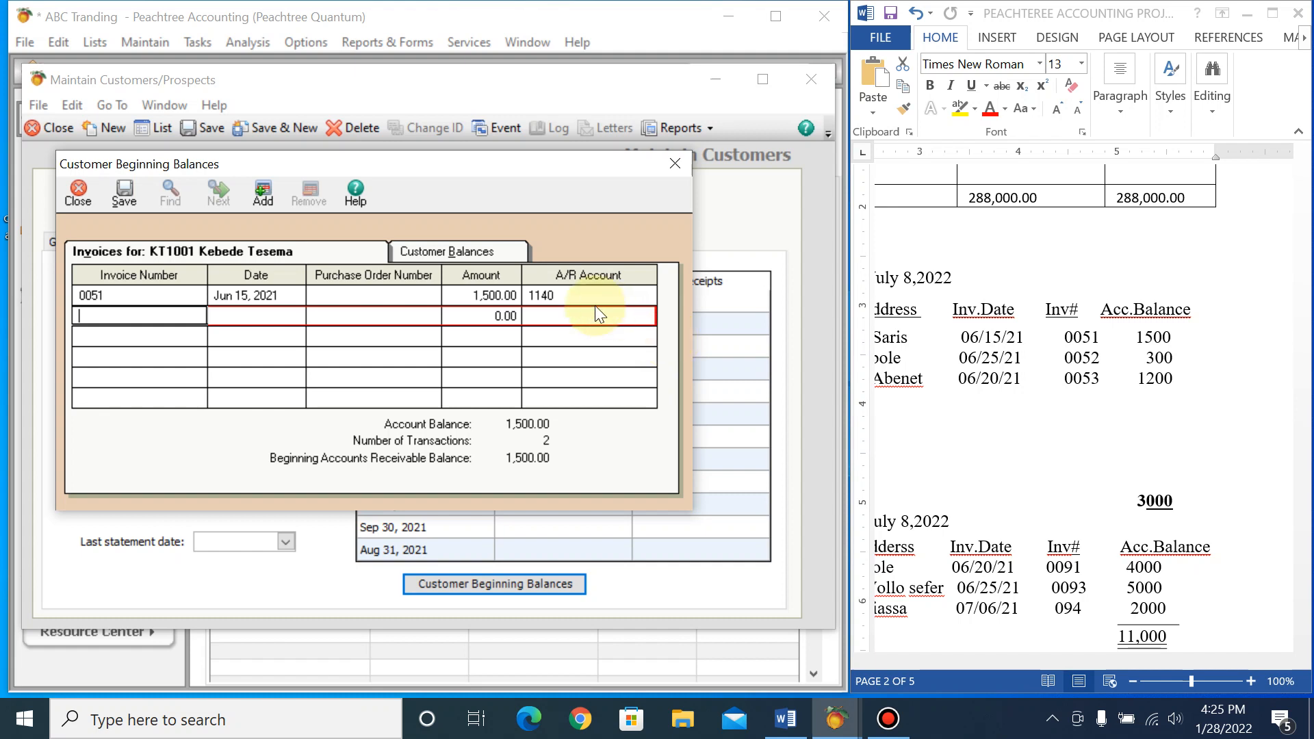
# Step: Open the invoices of the ledger's second customer from the customer balances and enter invoice 0052 dated 06/25/21 with an amount of 300
pyautogui.click(451, 253)
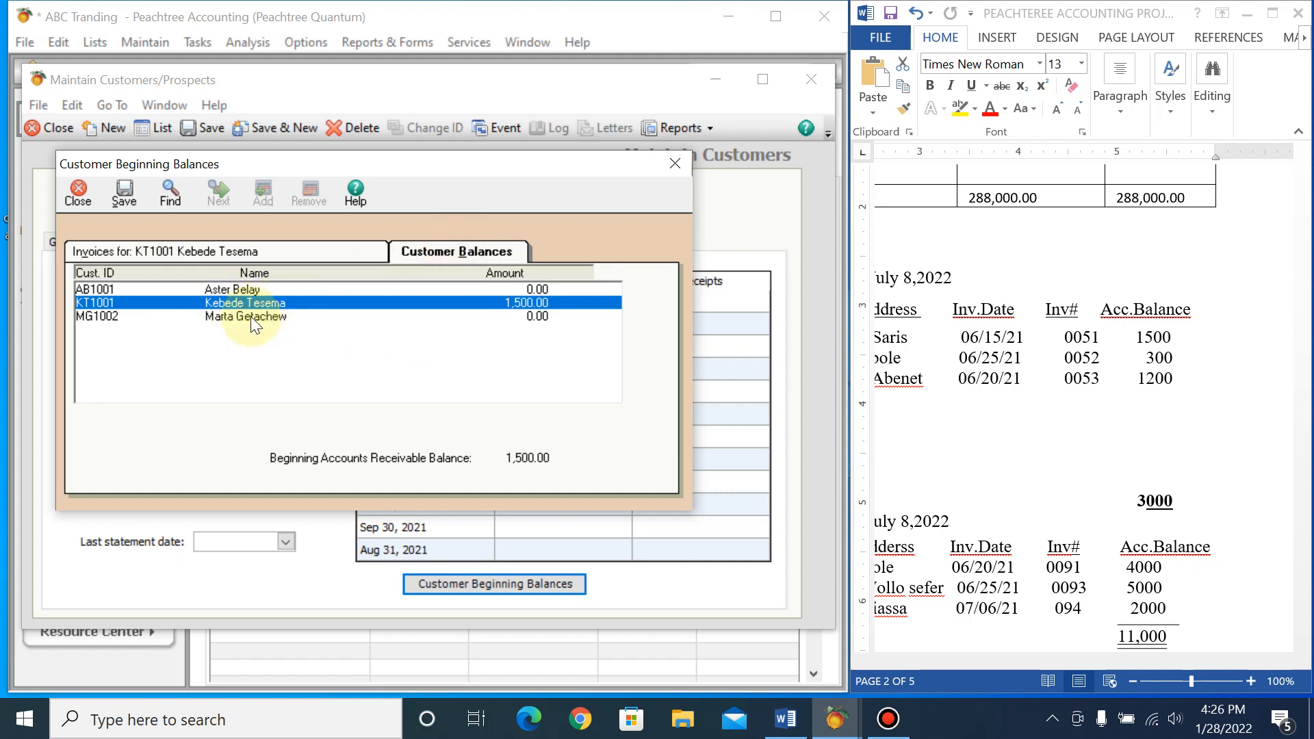
pyautogui.doubleClick(245, 289)
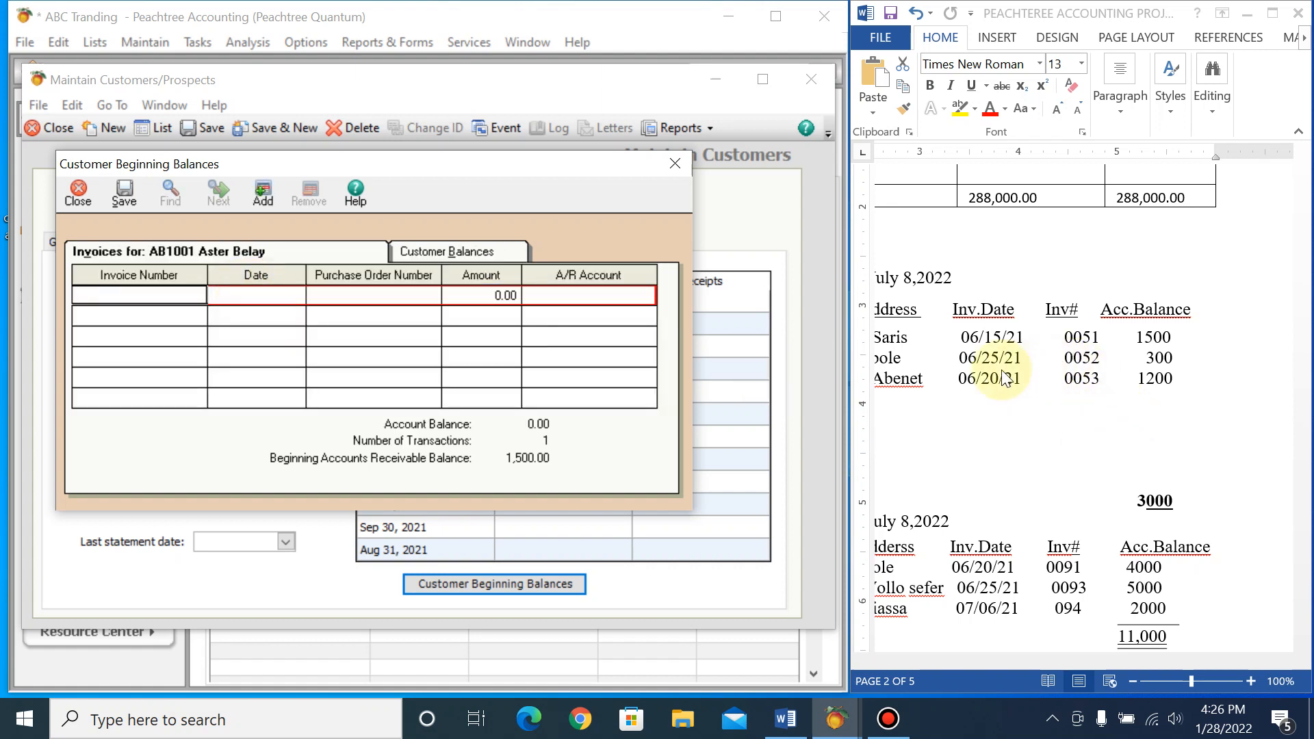
pyautogui.write('0052')
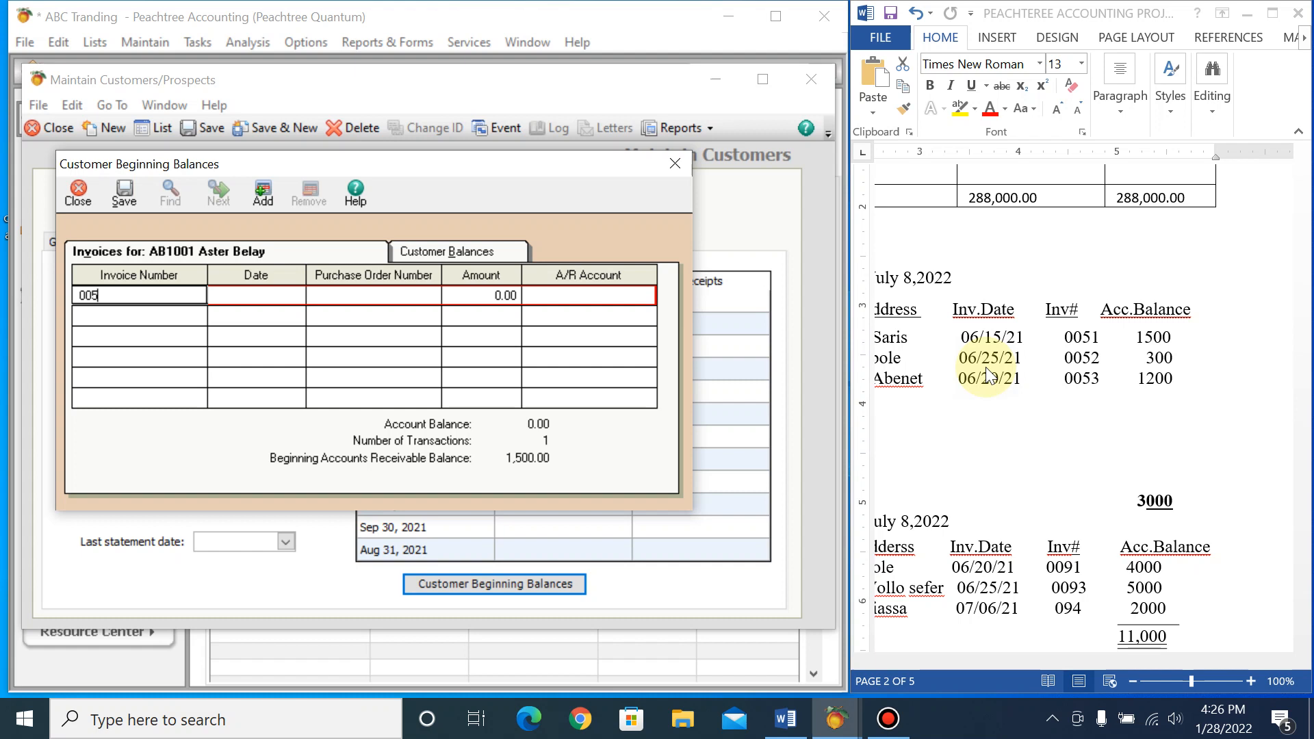
pyautogui.click(260, 295)
pyautogui.write('0')
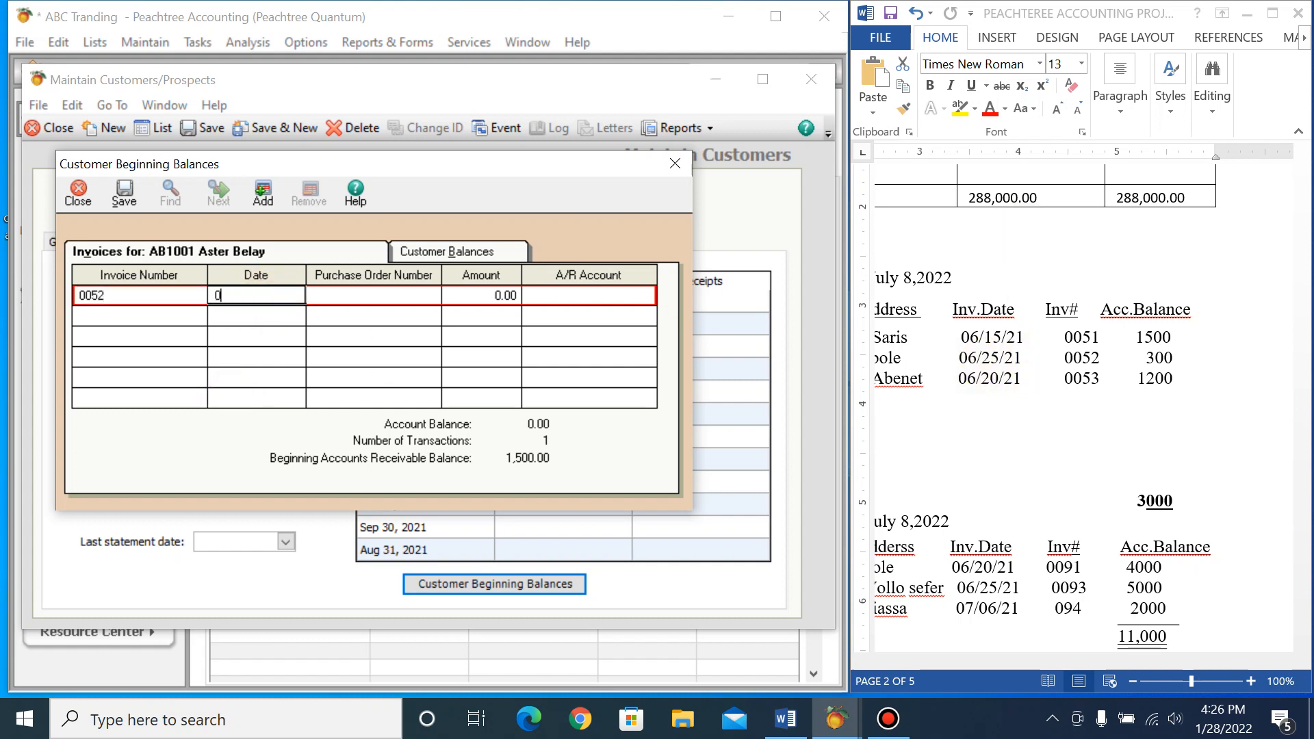
pyautogui.write('6/25/21')
pyautogui.click(498, 290)
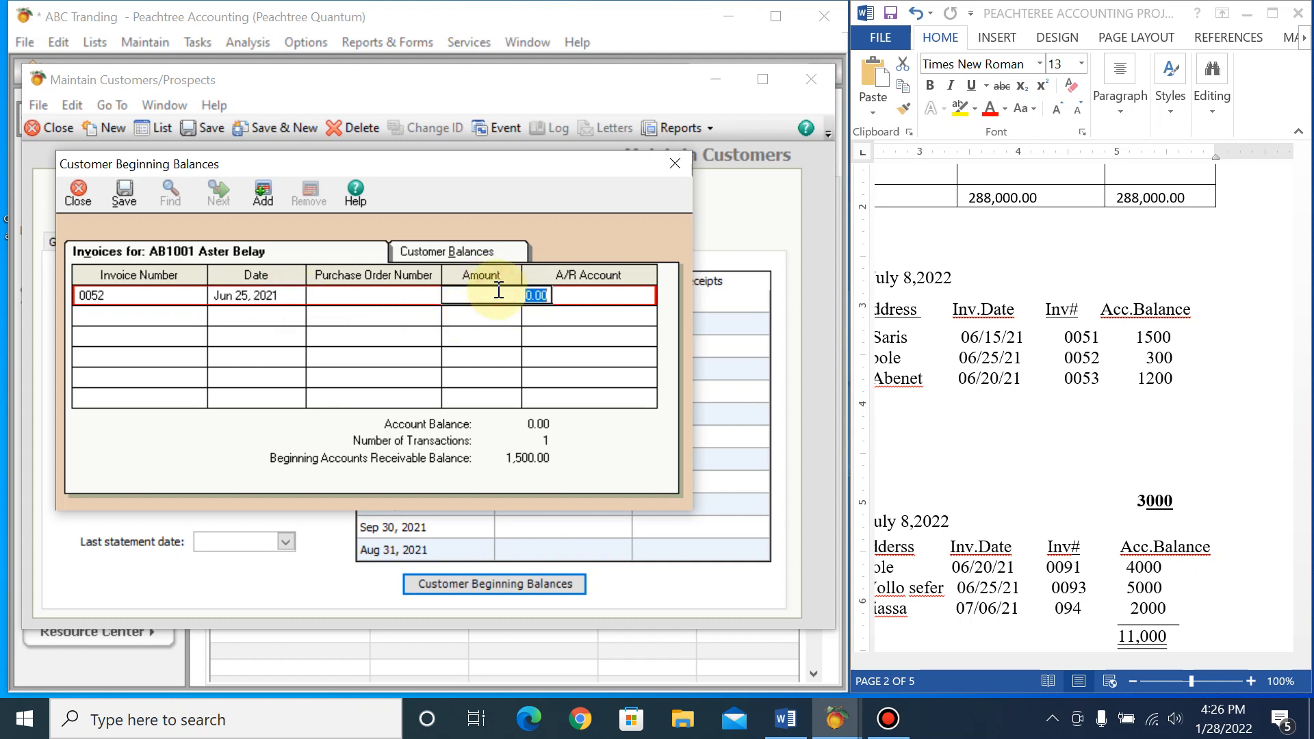
pyautogui.write('300')
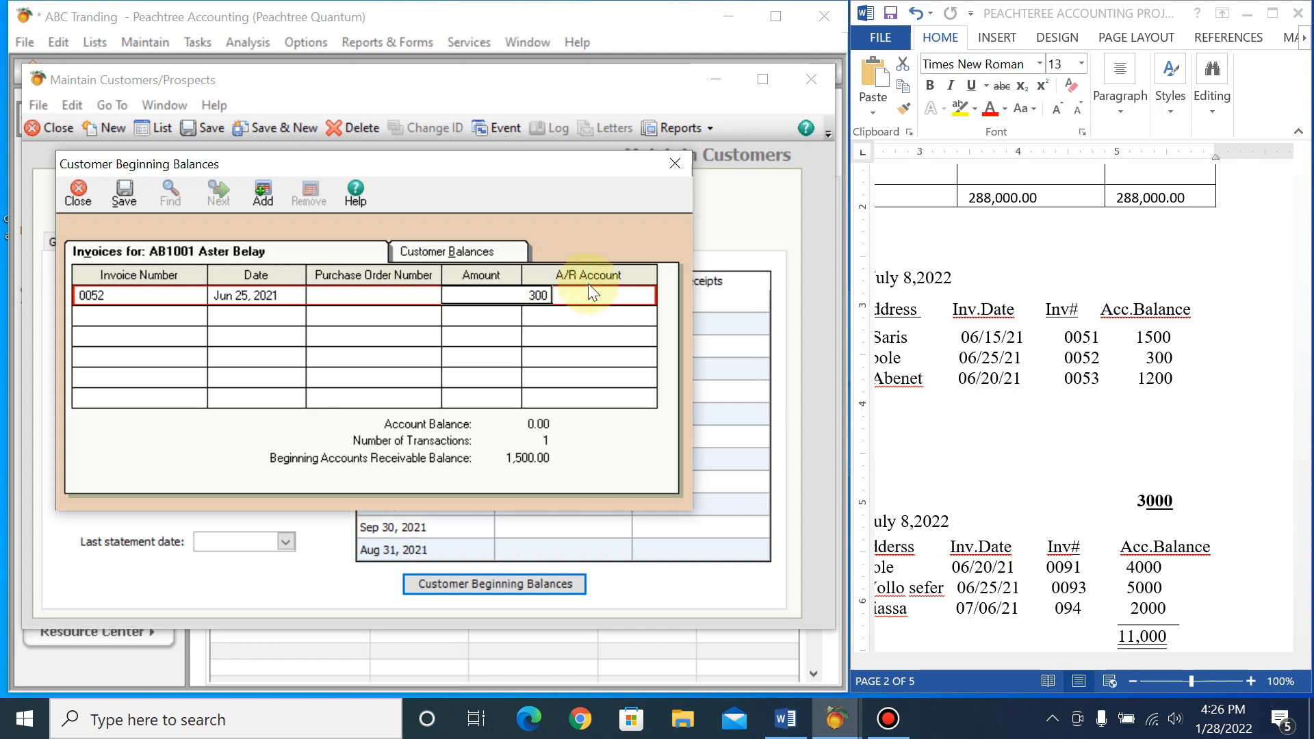
# Step: Assign the A/R account 1140 (Account Receivable) to the second customer's invoice 0052
pyautogui.click(604, 290)
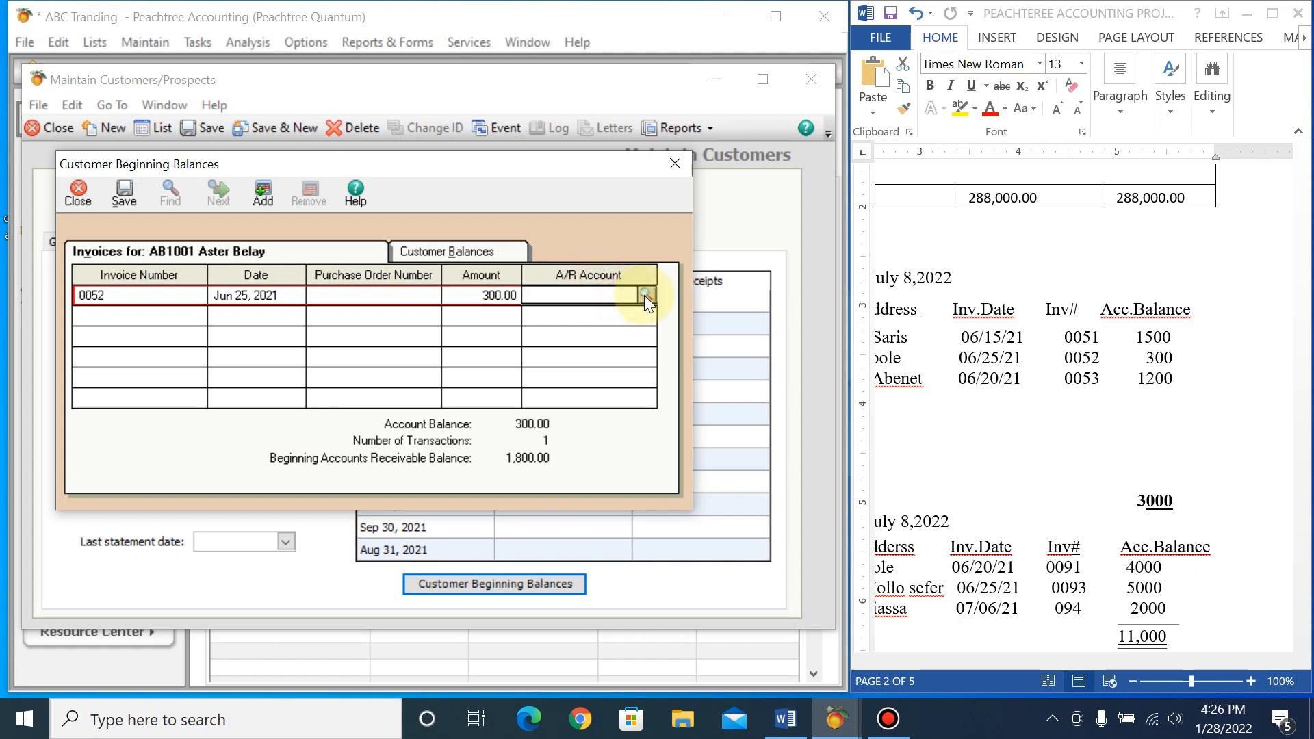
pyautogui.click(646, 295)
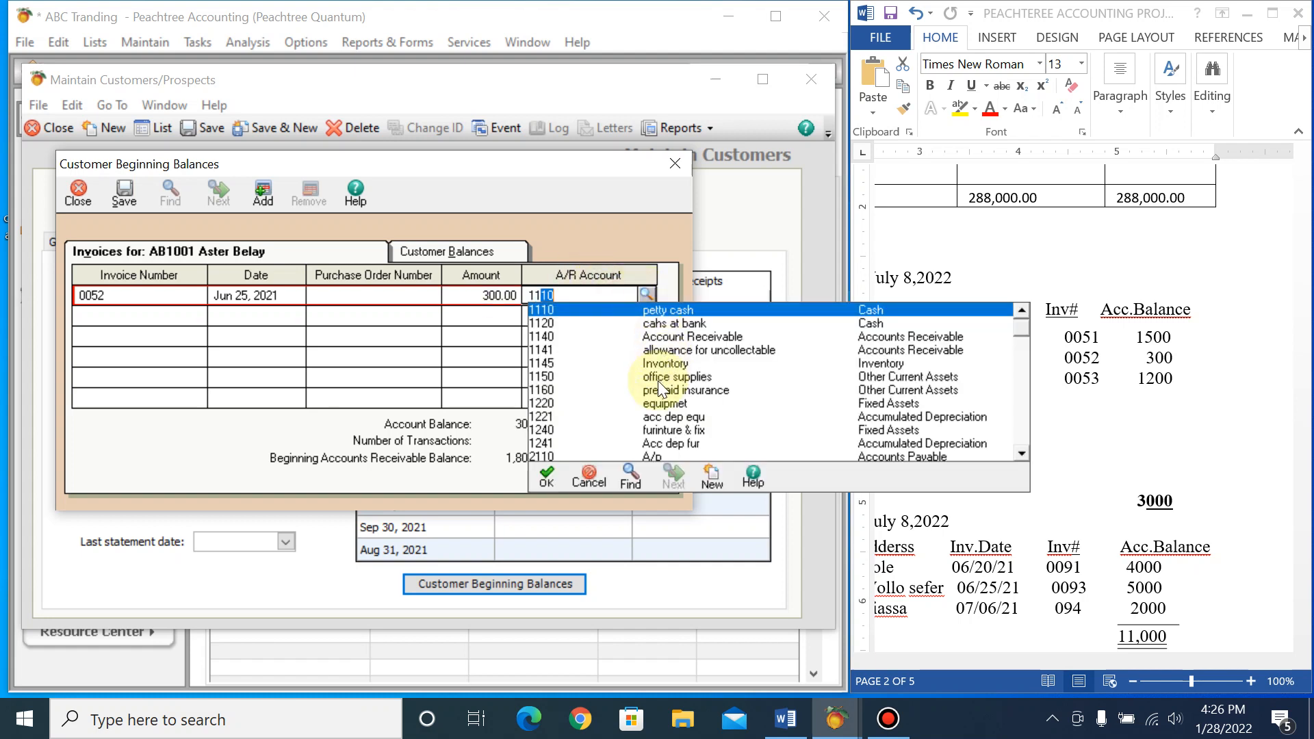
pyautogui.doubleClick(707, 335)
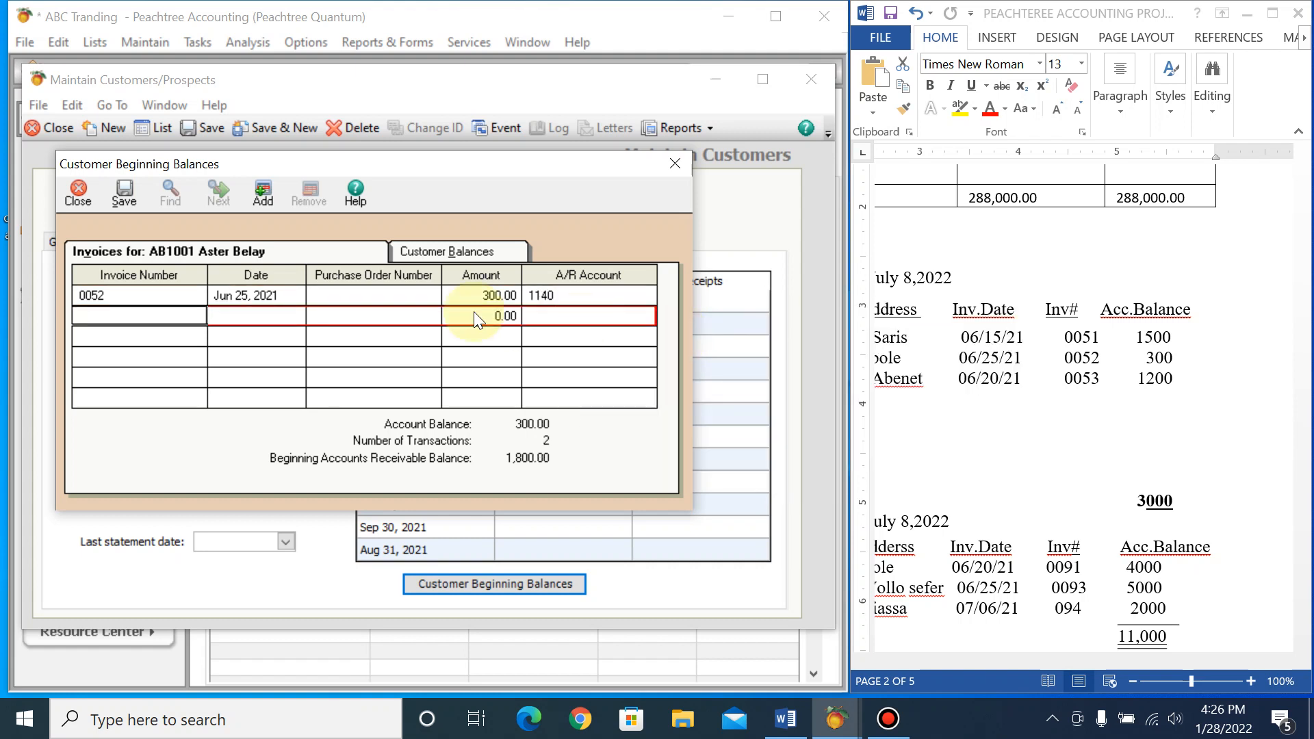
# Step: Open the beginning-balance invoices of the ledger's third customer and enter invoice 0053 dated 06/20/21 with an amount of 1200
pyautogui.click(475, 251)
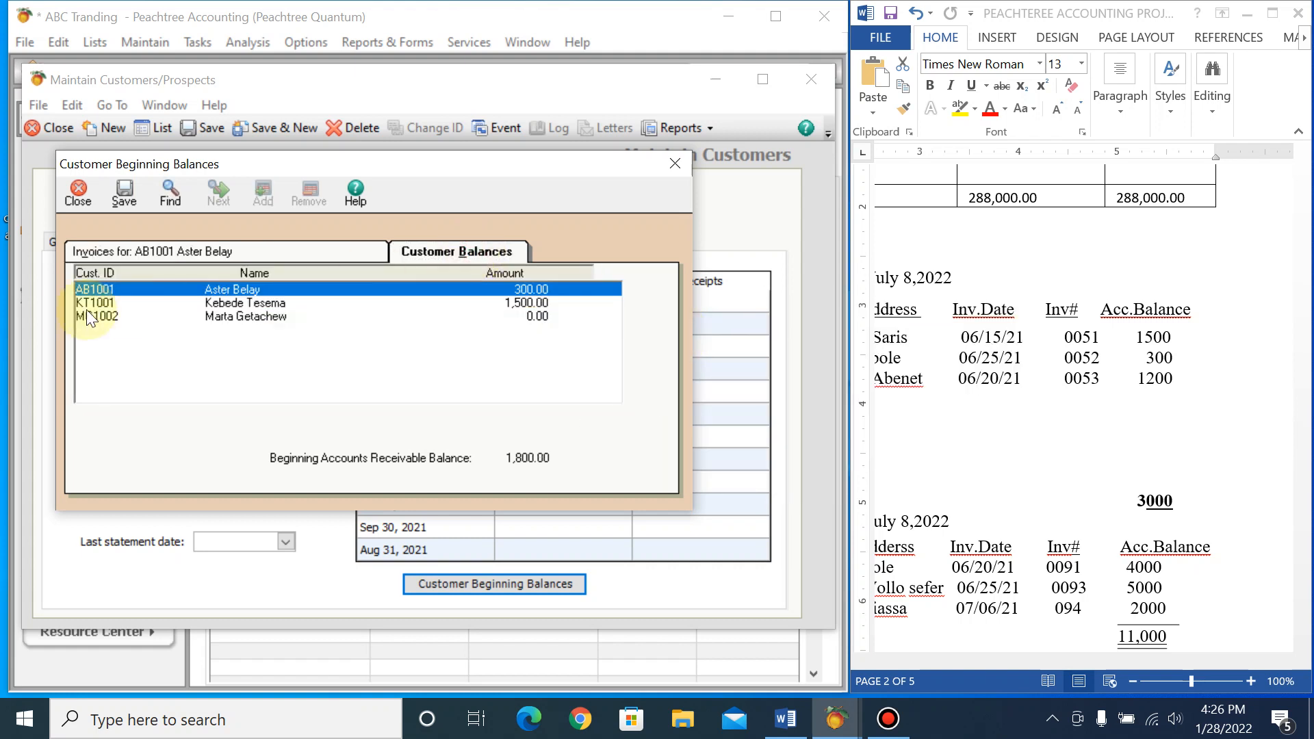
pyautogui.doubleClick(131, 305)
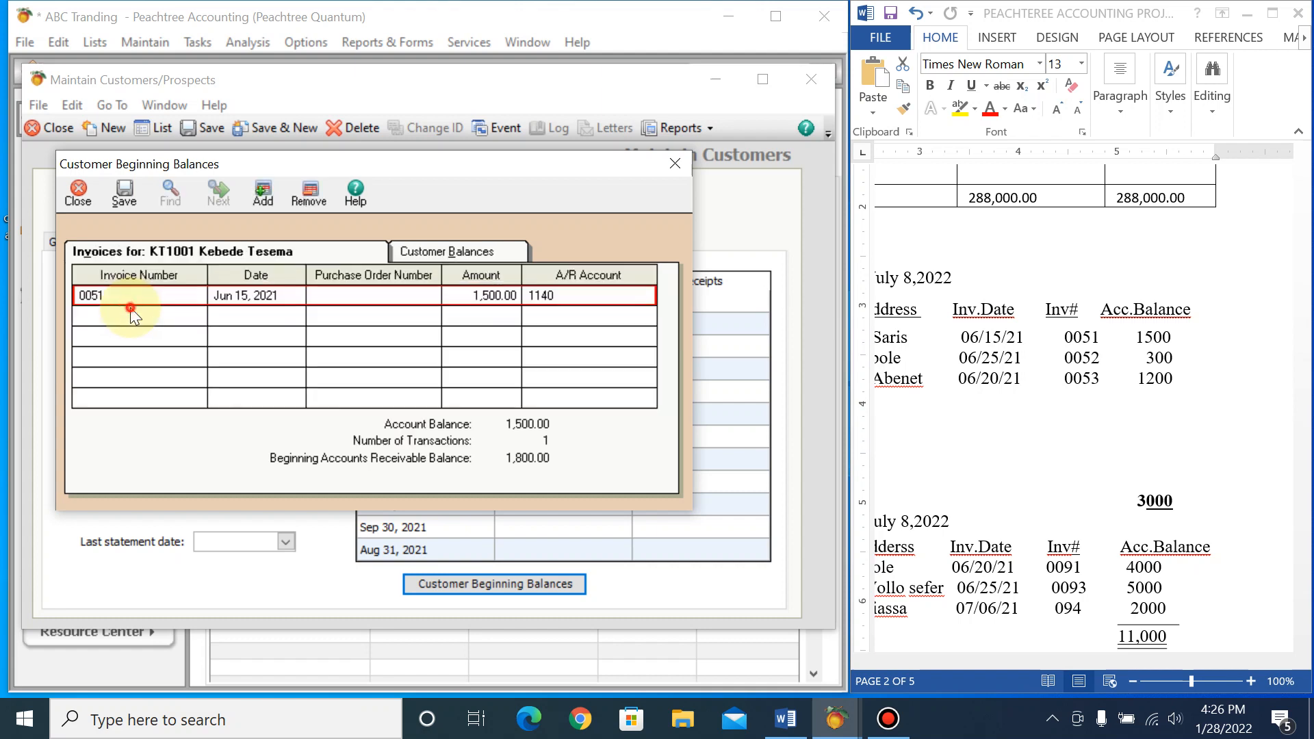
pyautogui.click(463, 254)
pyautogui.doubleClick(217, 316)
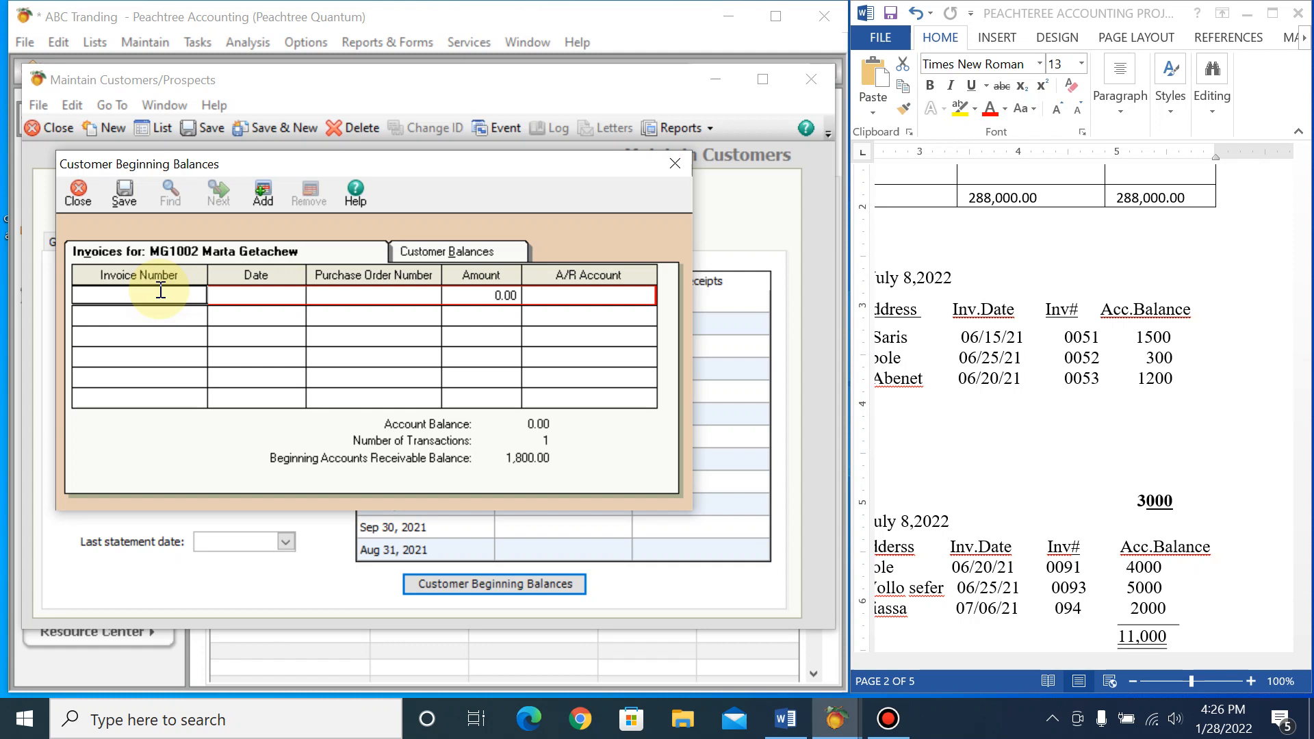
pyautogui.write('0053')
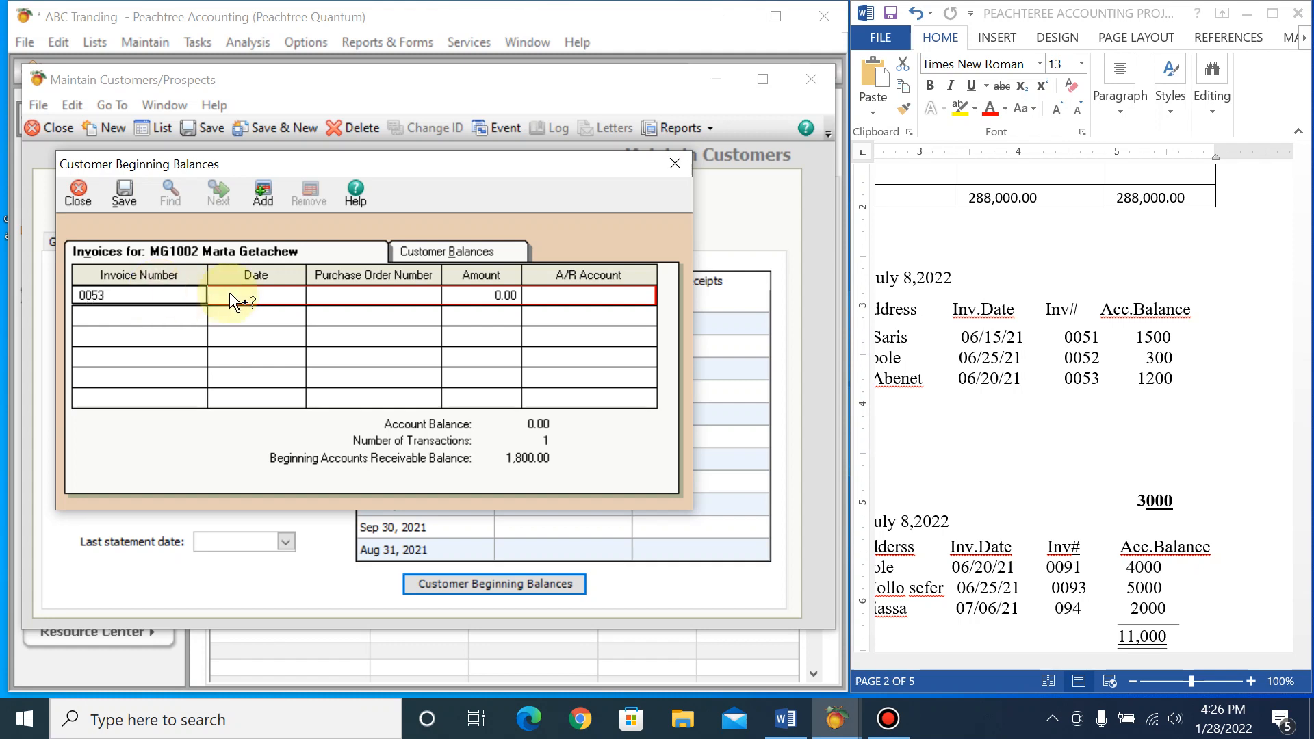
pyautogui.click(243, 294)
pyautogui.write('0')
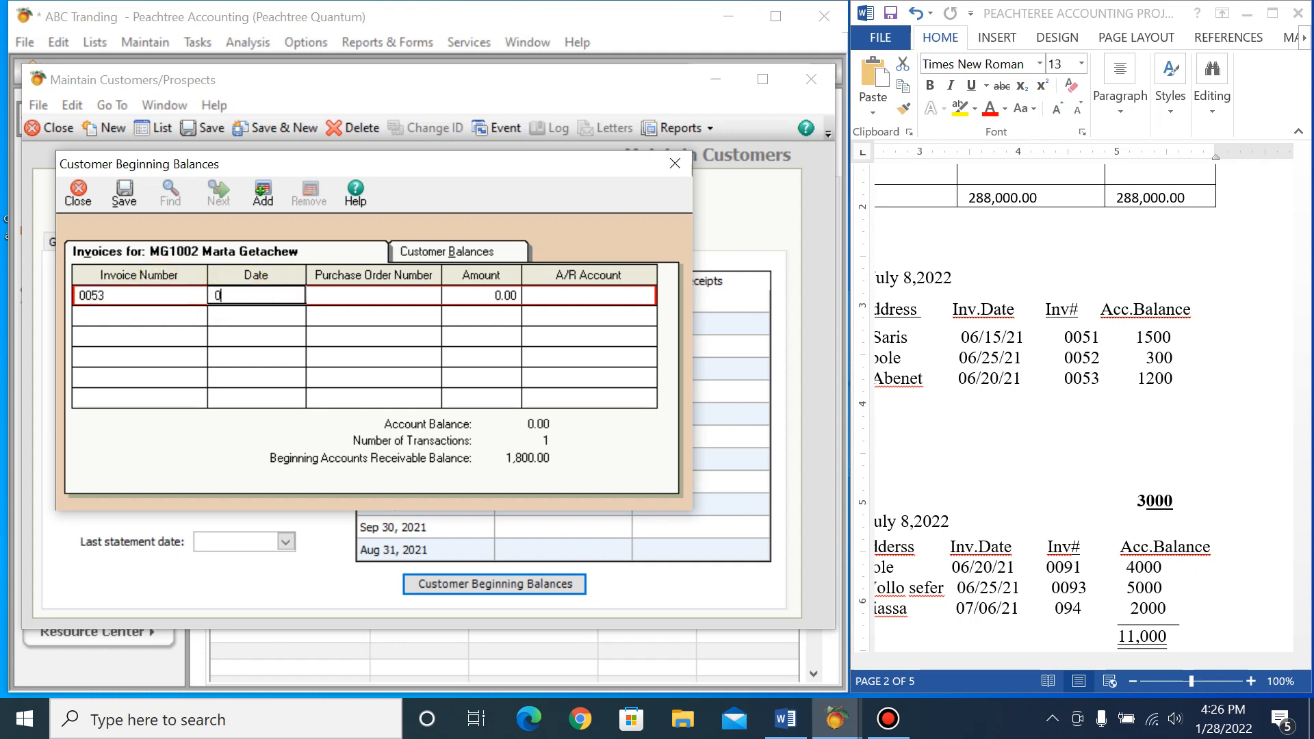
pyautogui.write('6/20/21')
pyautogui.press('Tab')
pyautogui.write('1')
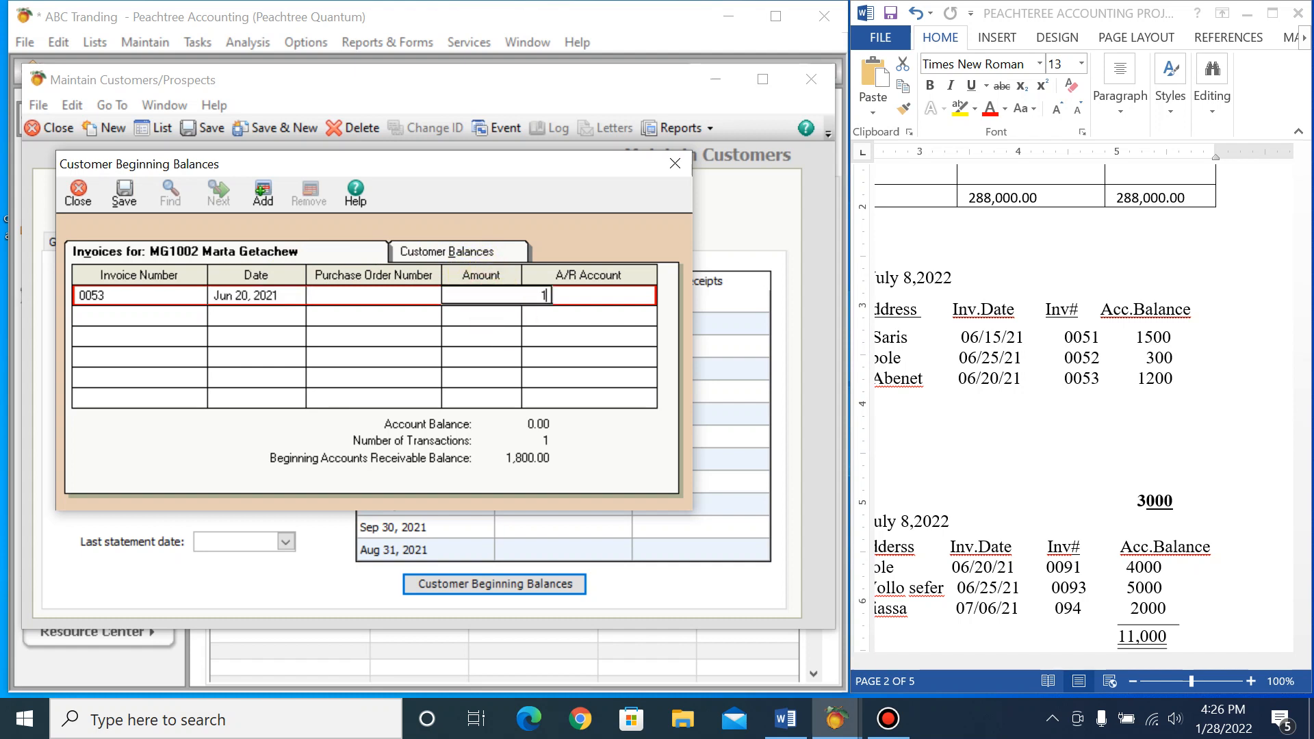
pyautogui.write('200')
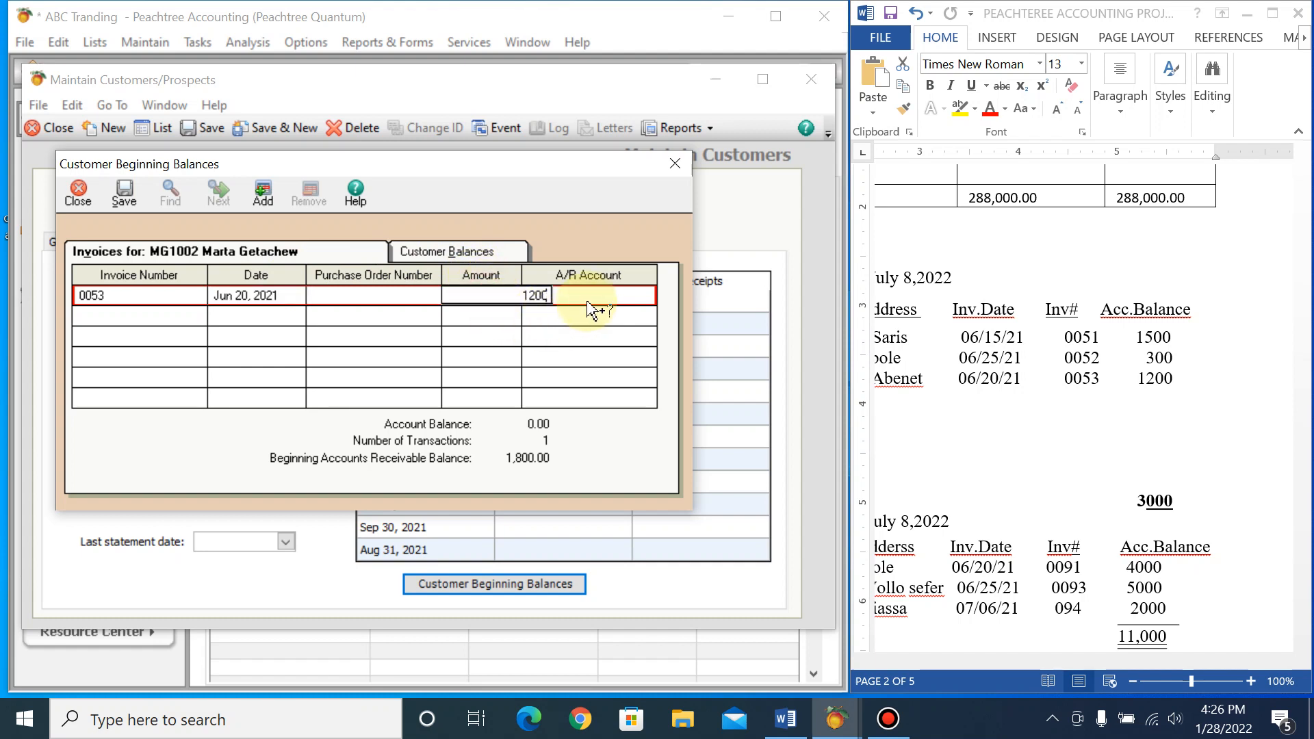
# Step: Assign the A/R account 1140 (Account Receivable) to the third customer's invoice 0053
pyautogui.click(592, 295)
pyautogui.write('11')
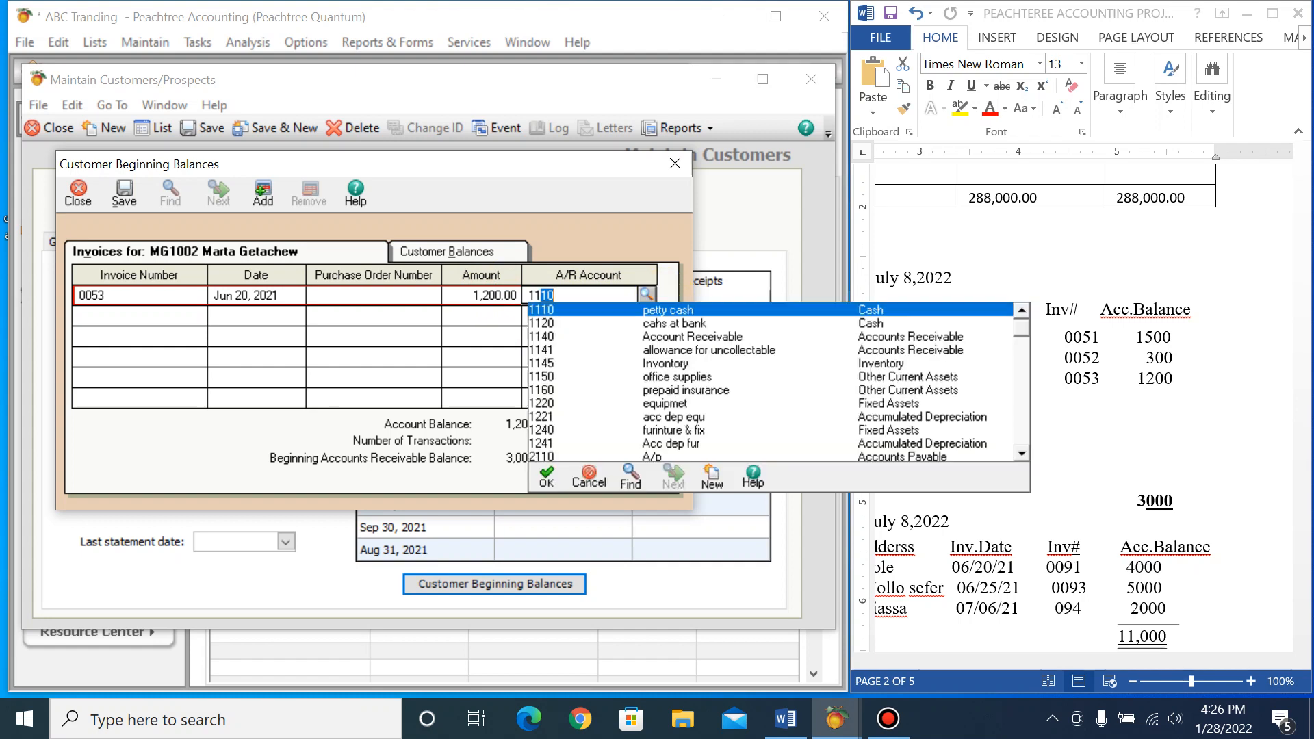
pyautogui.write('40')
pyautogui.press('Return')
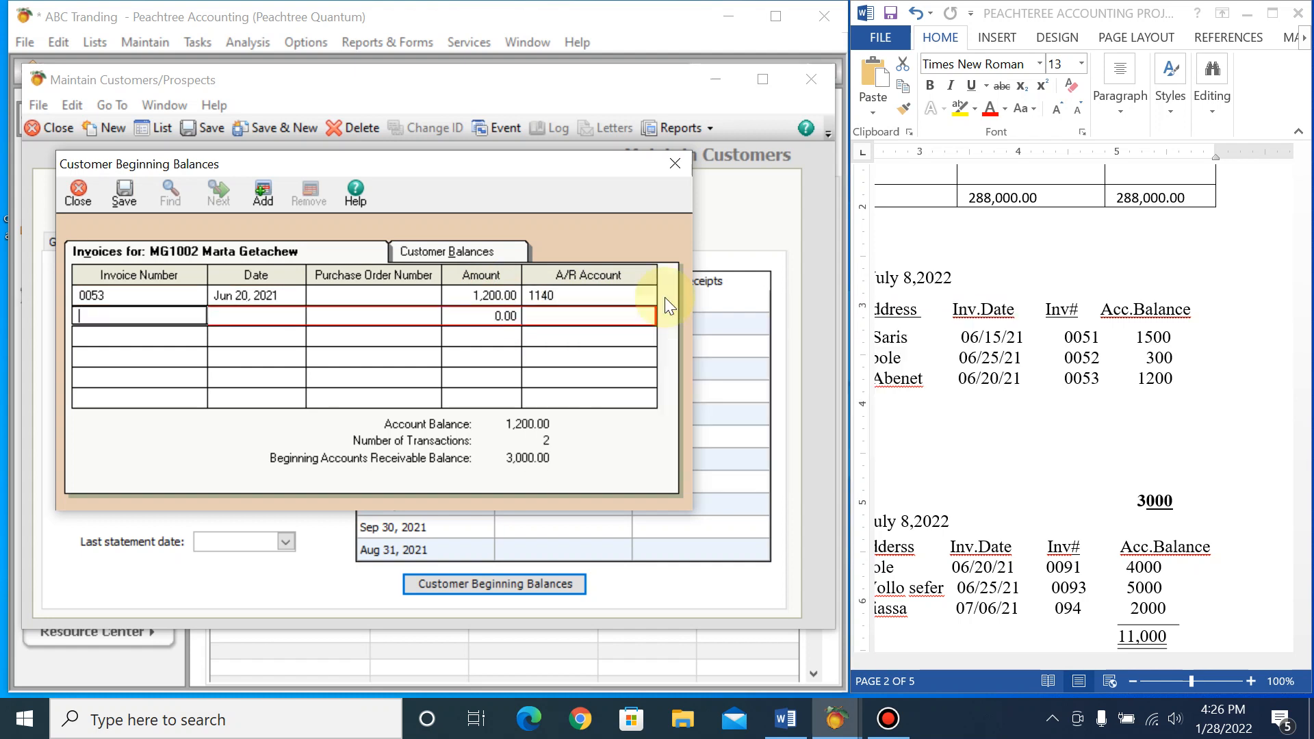
# Step: Review the customer balances, save the beginning balances, and close the customer maintenance windows
pyautogui.click(462, 255)
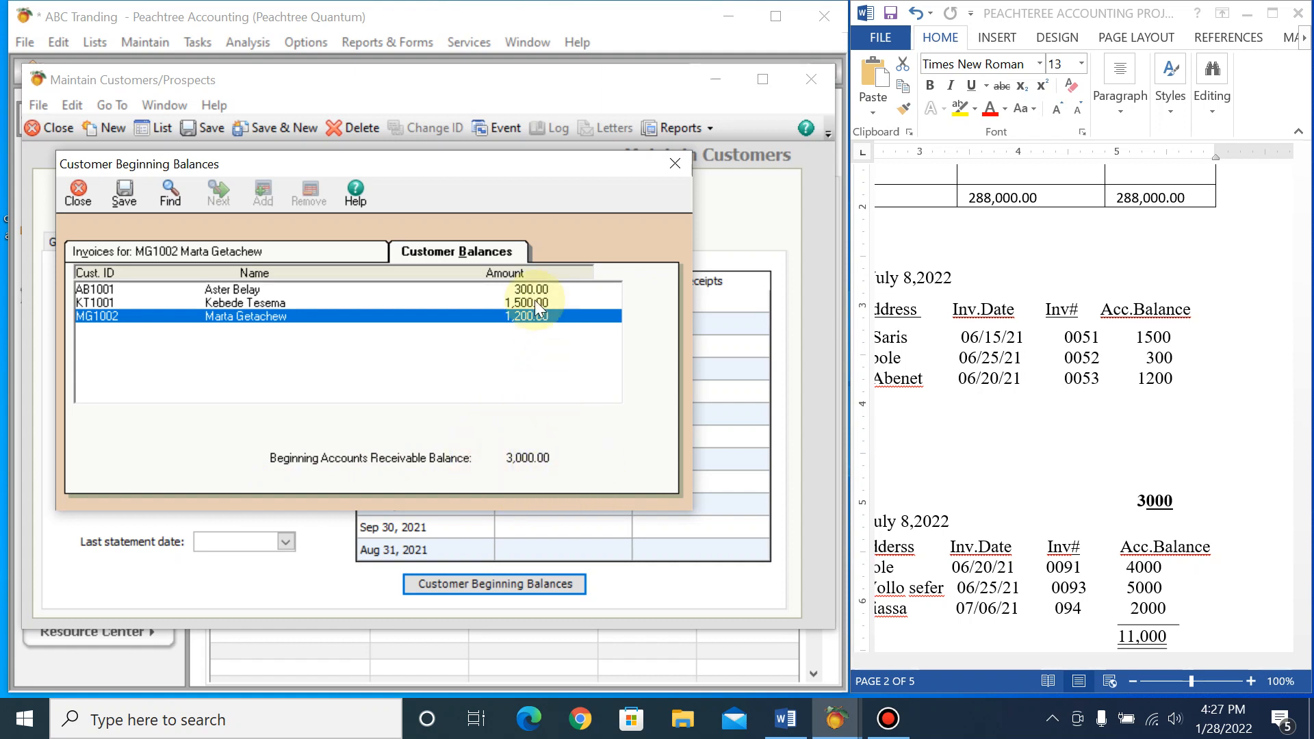
pyautogui.click(124, 195)
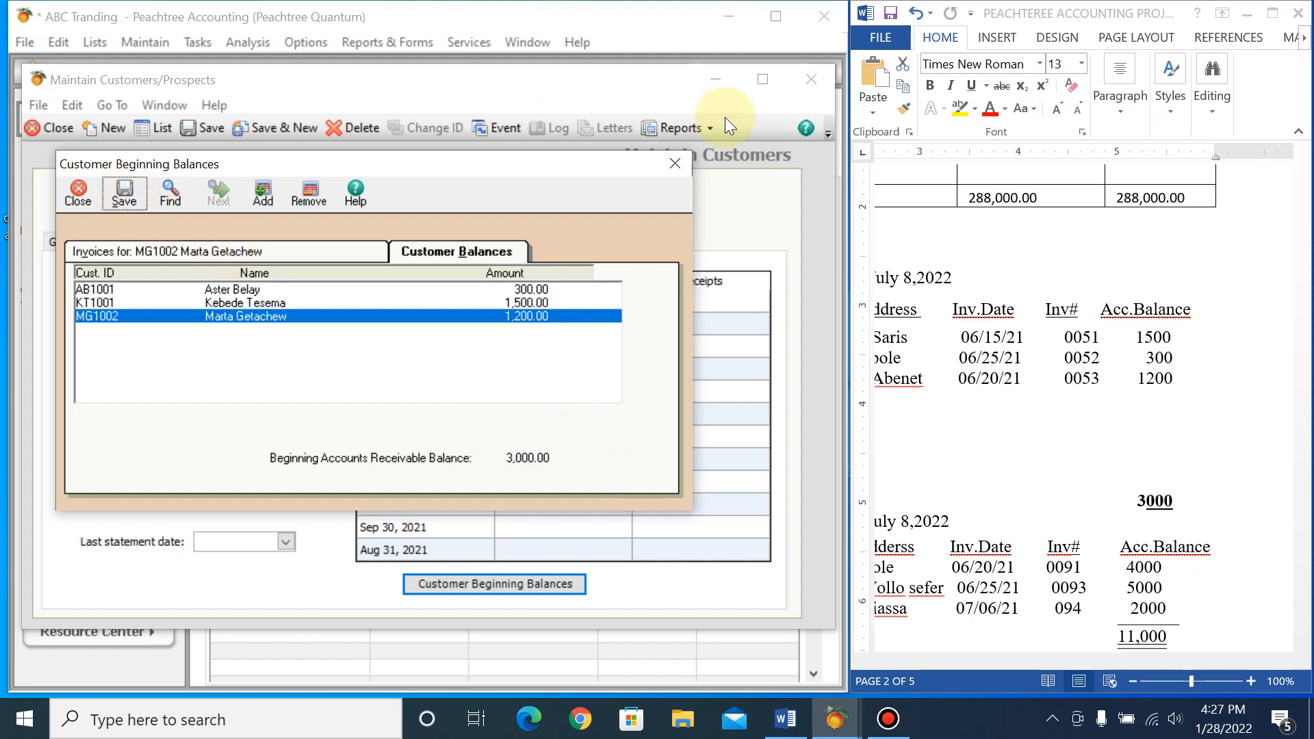
pyautogui.click(681, 170)
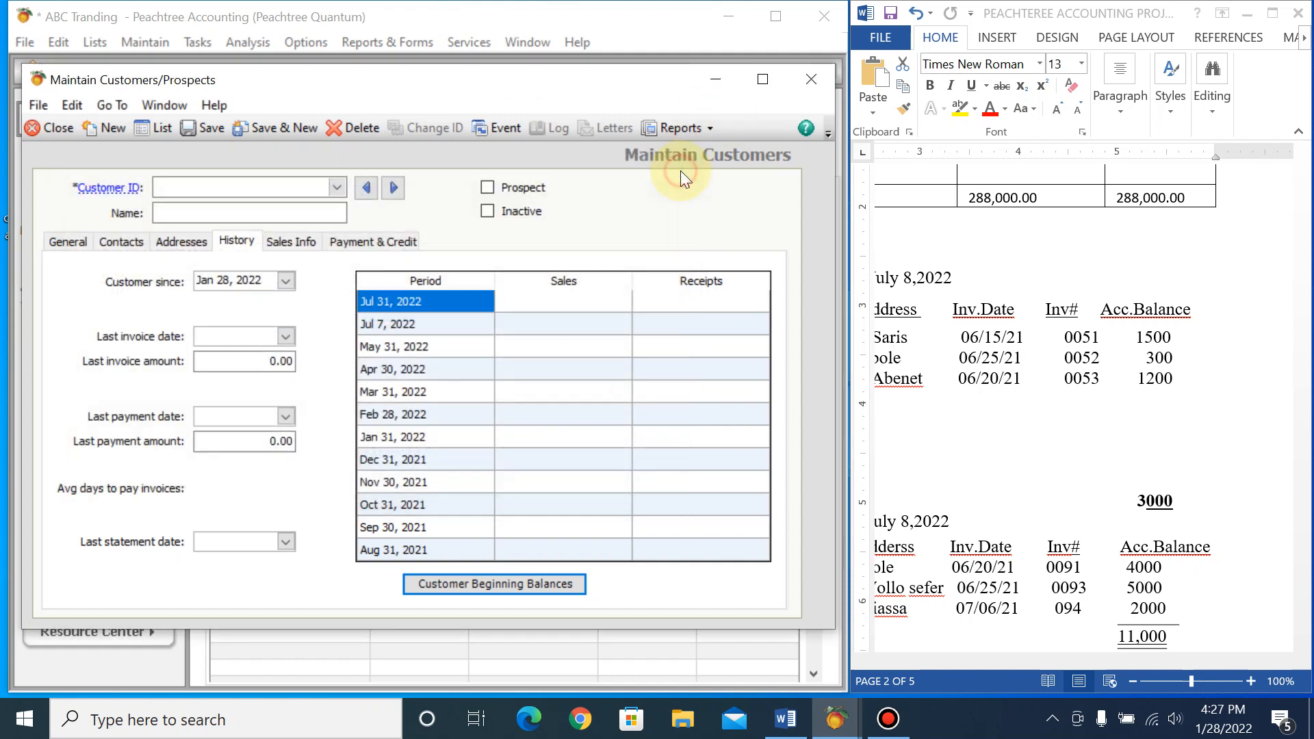
pyautogui.click(820, 82)
pyautogui.click(820, 82)
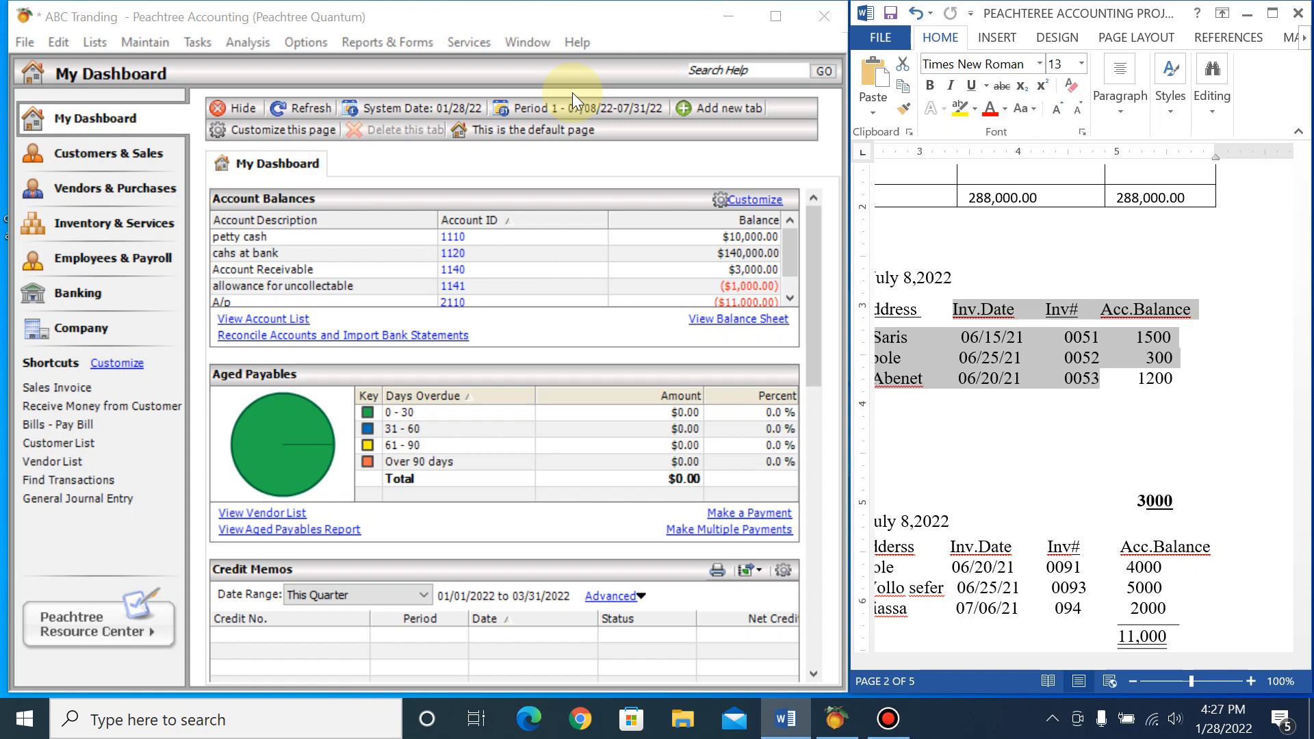
pyautogui.click(145, 43)
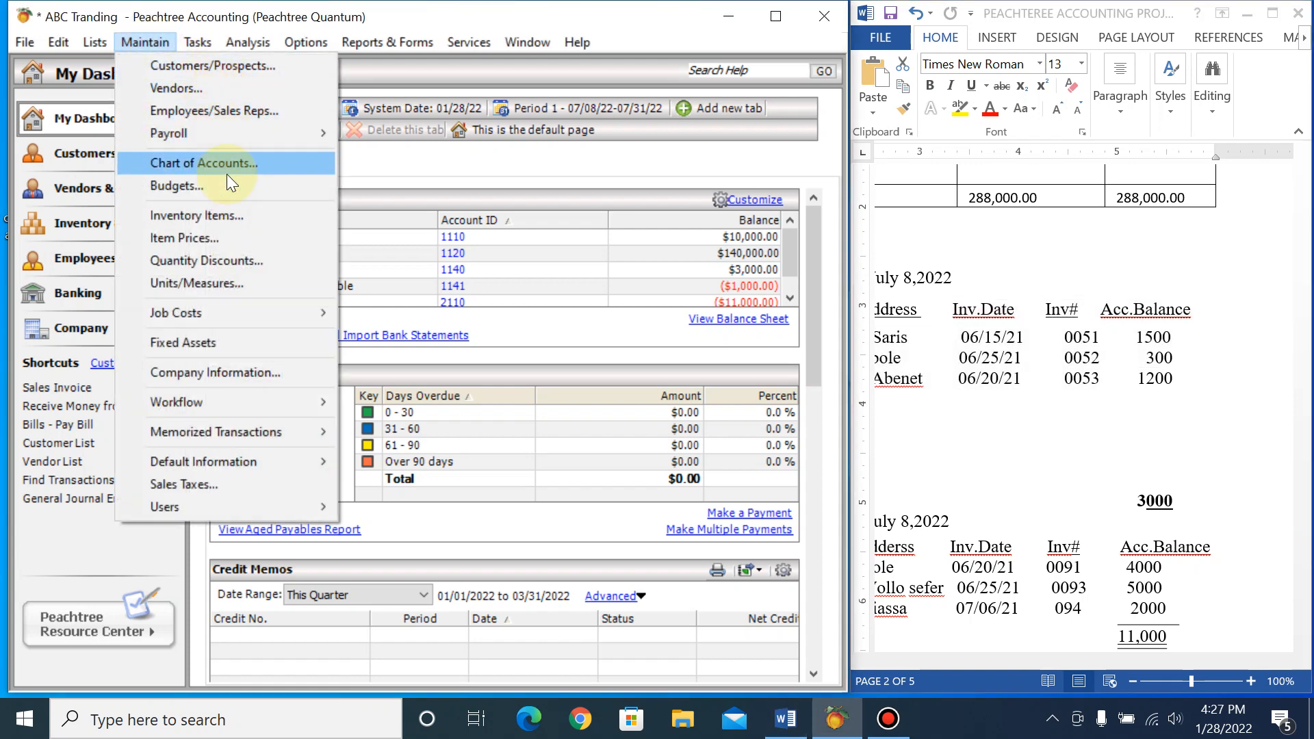
pyautogui.click(224, 66)
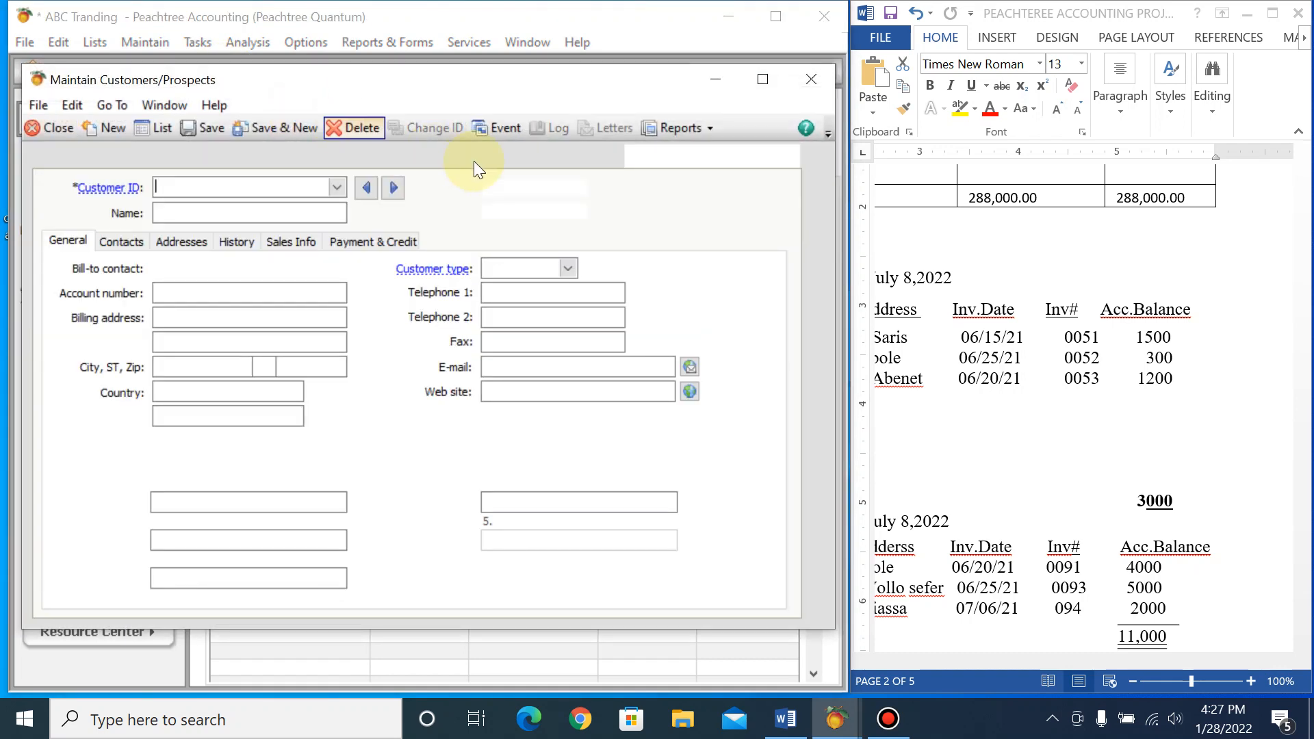
pyautogui.click(815, 79)
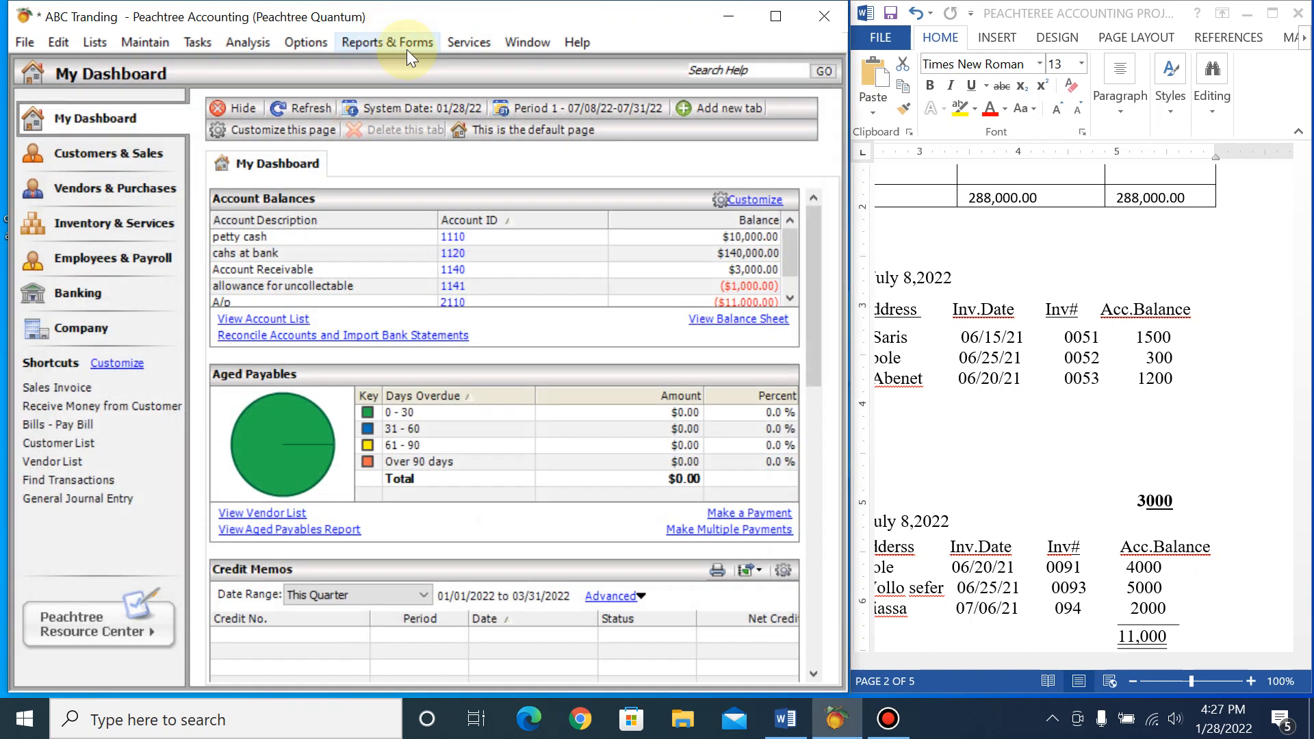
# Step: Display the Customer Ledgers report from the Accounts Receivable reports, check each customer's balance, and close the report
pyautogui.click(408, 50)
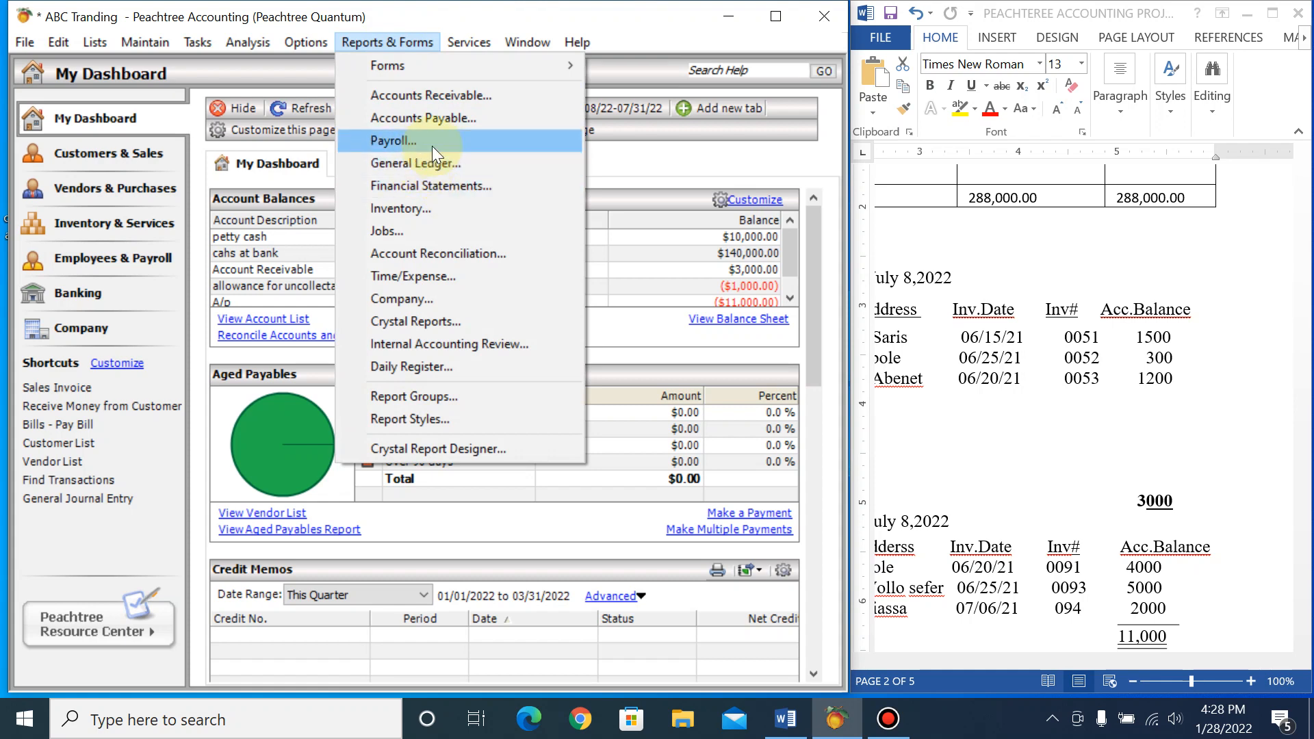
pyautogui.click(446, 96)
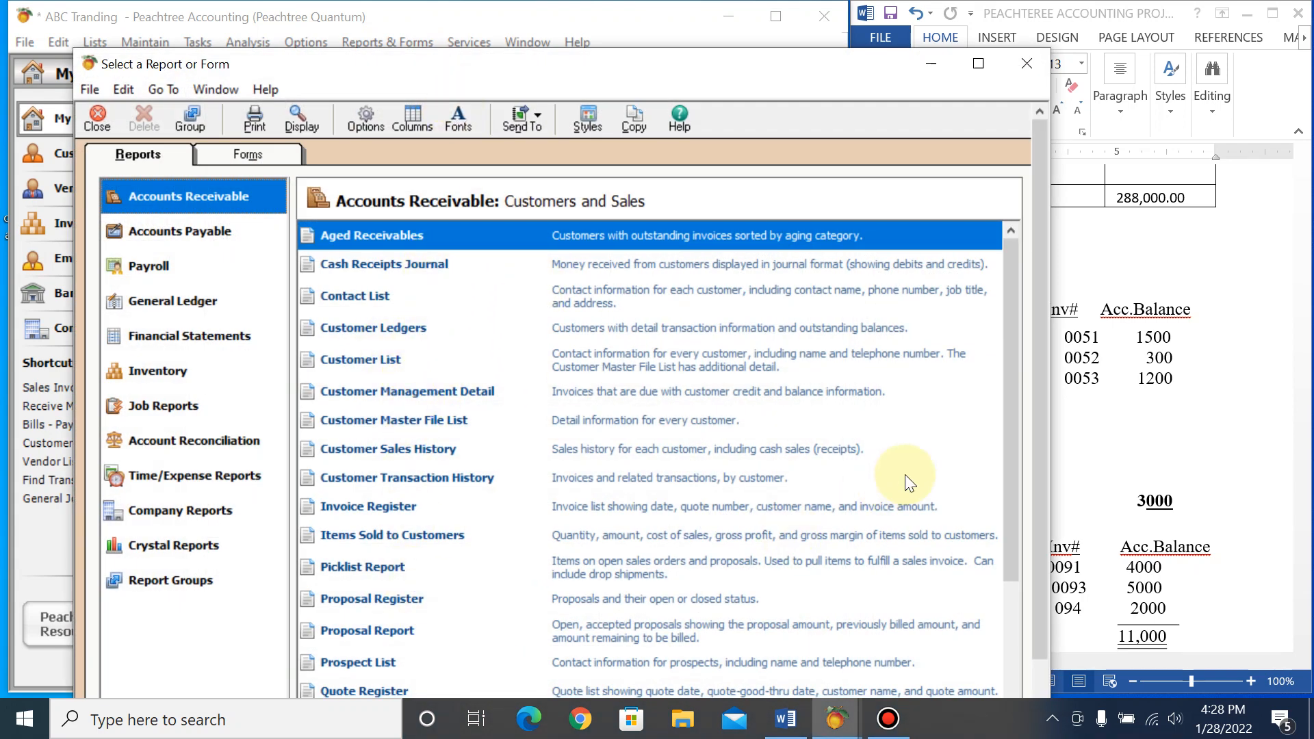
pyautogui.click(370, 331)
pyautogui.doubleClick(368, 329)
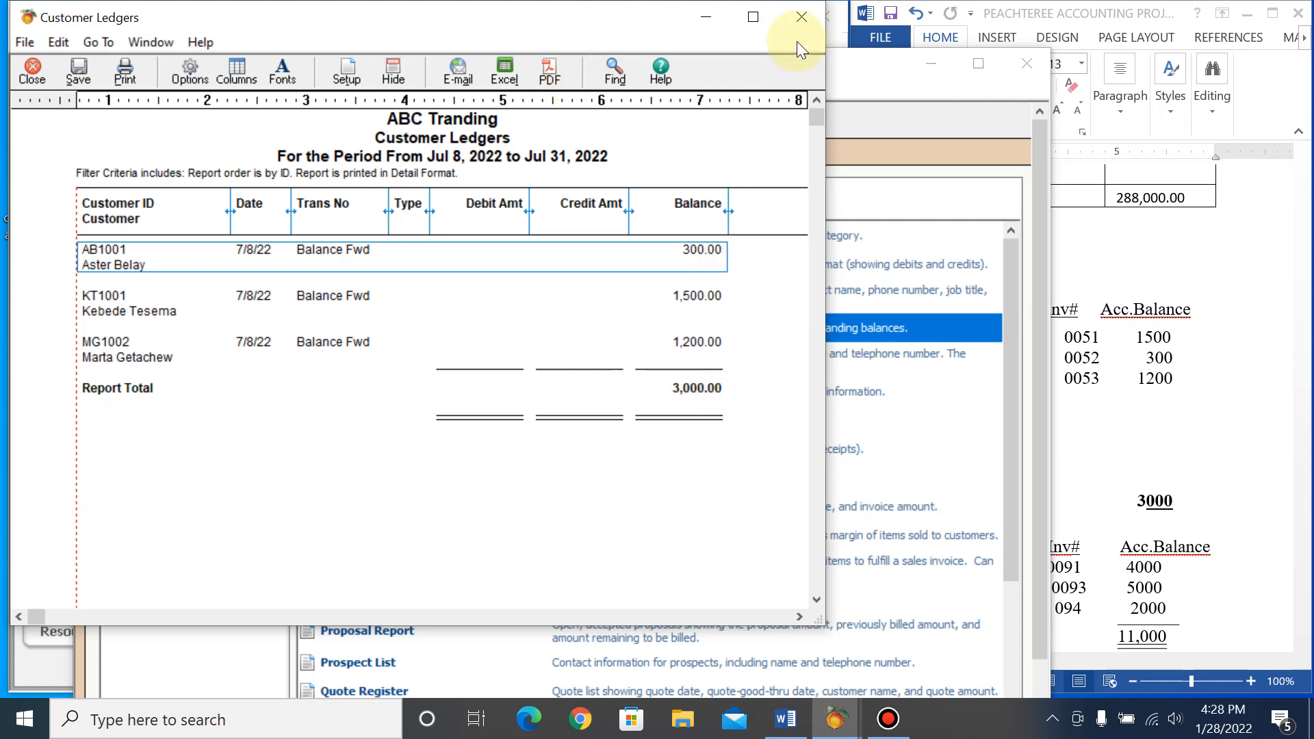
pyautogui.click(805, 20)
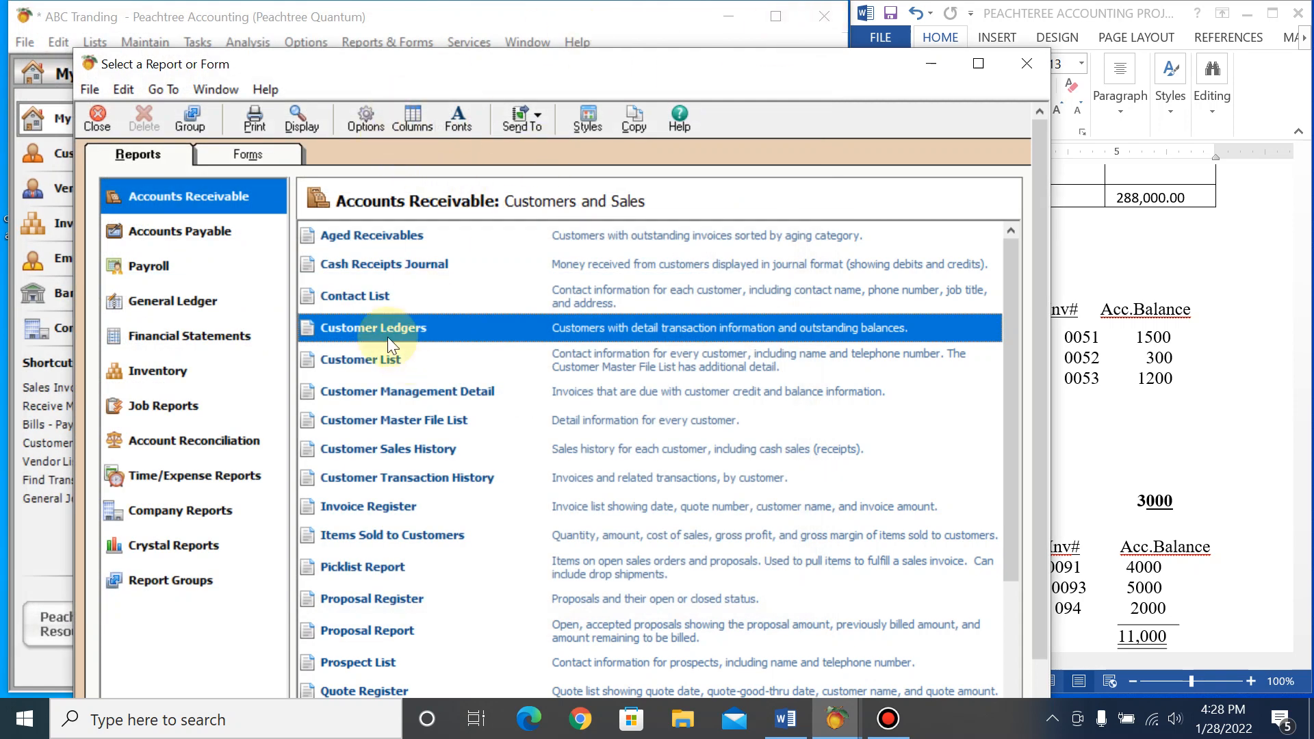
# Step: Display the General Ledger Trial Balance, inspect the ledger detail behind account 1140 (Account Receivable), and close both reports
pyautogui.click(216, 296)
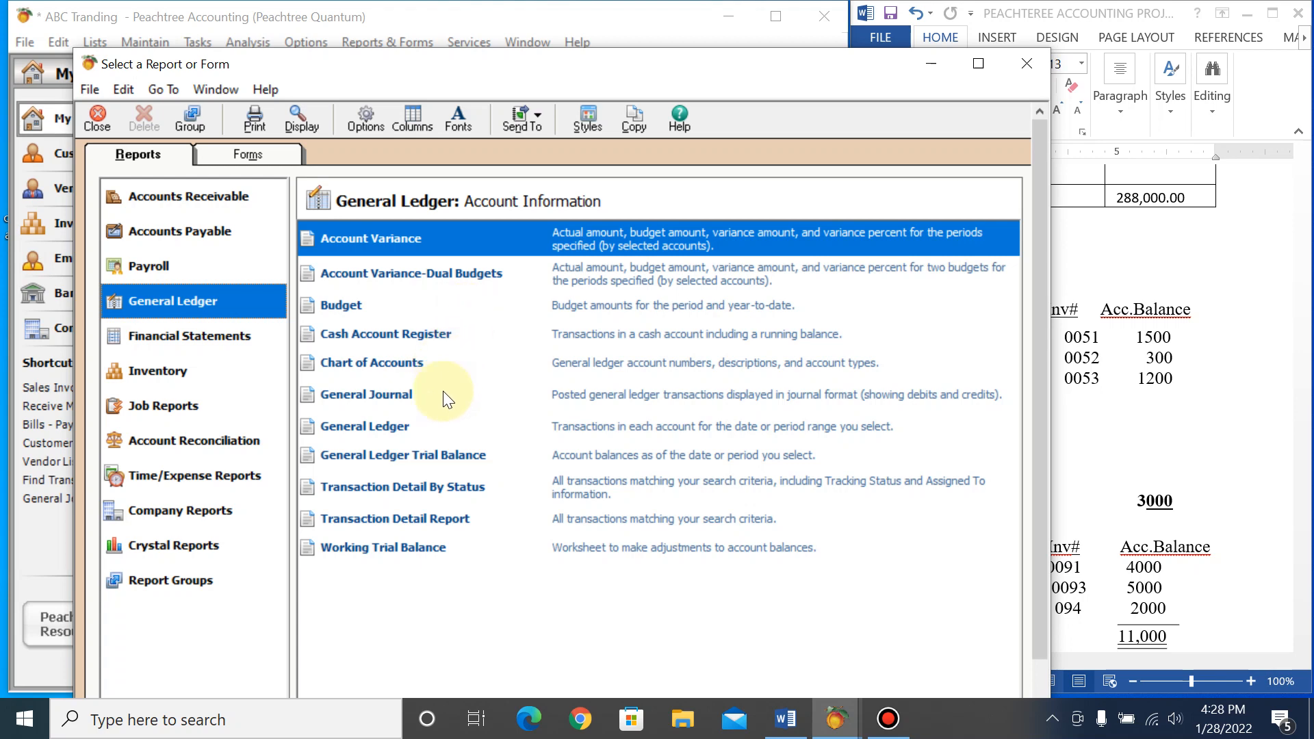
pyautogui.doubleClick(448, 458)
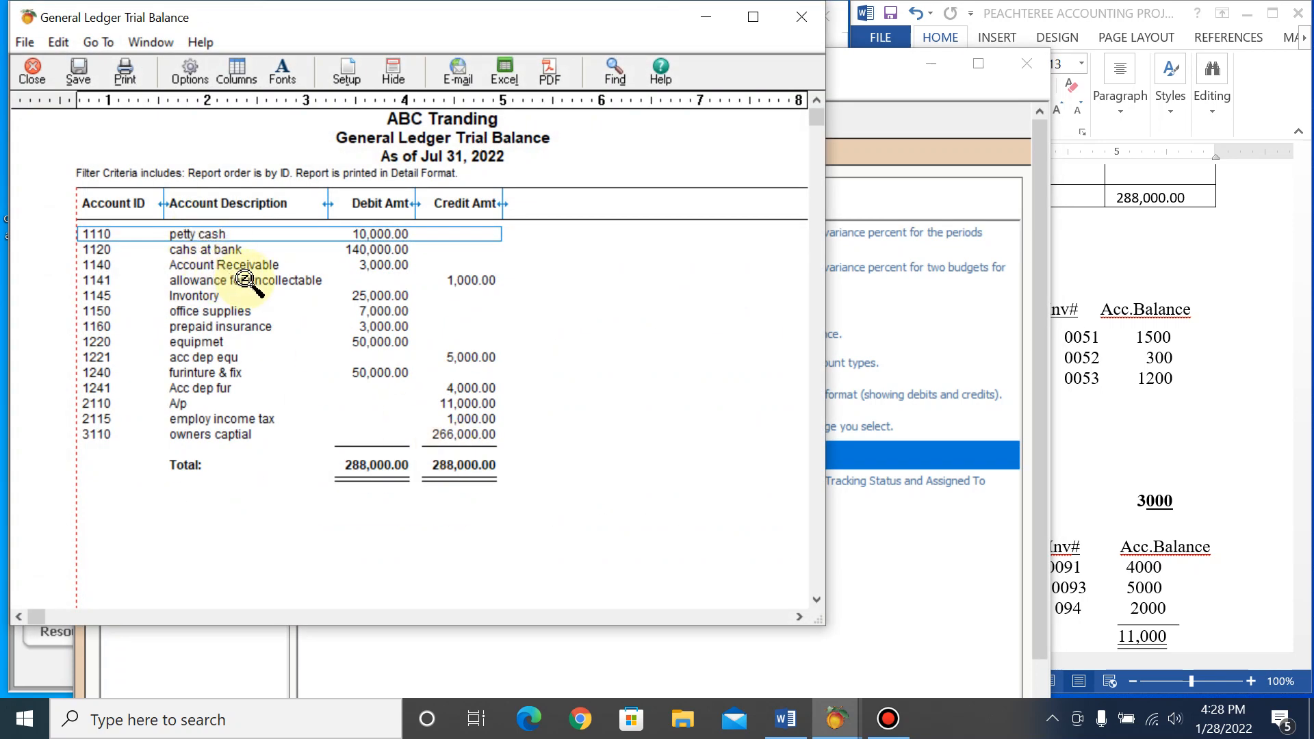
pyautogui.click(385, 265)
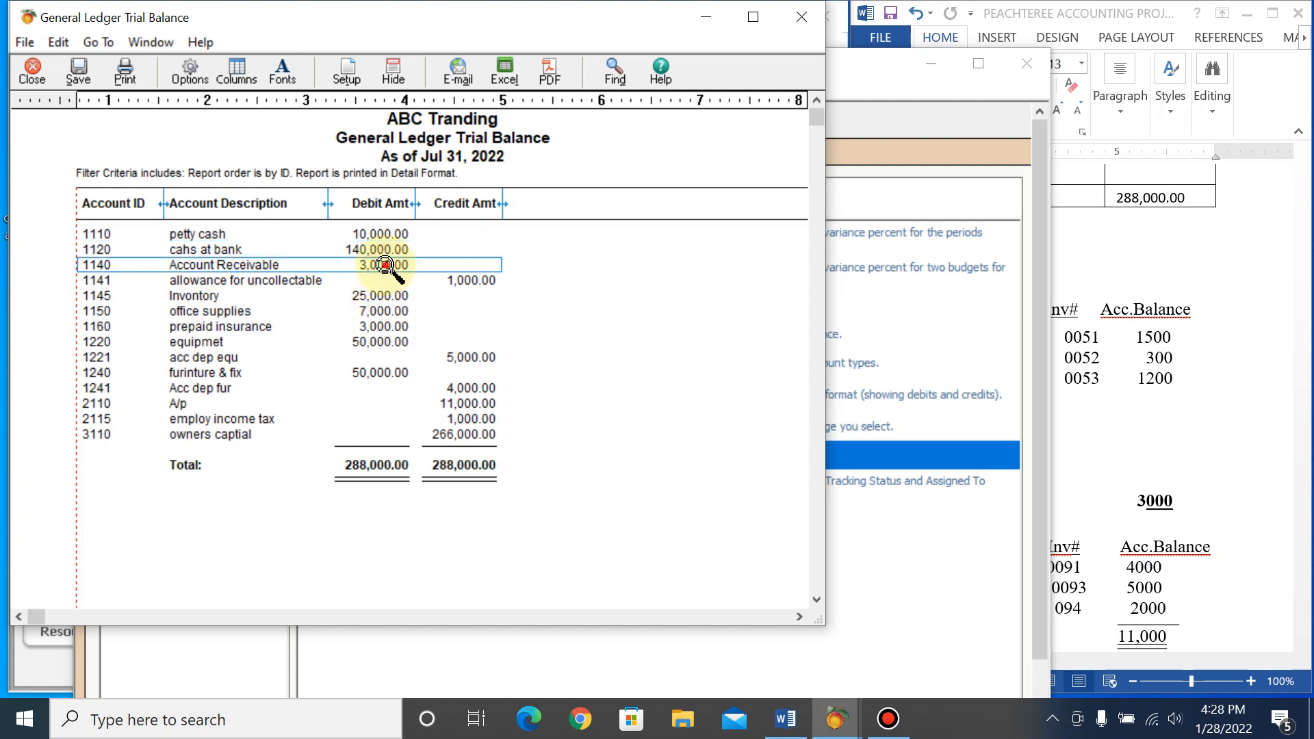
pyautogui.doubleClick(385, 264)
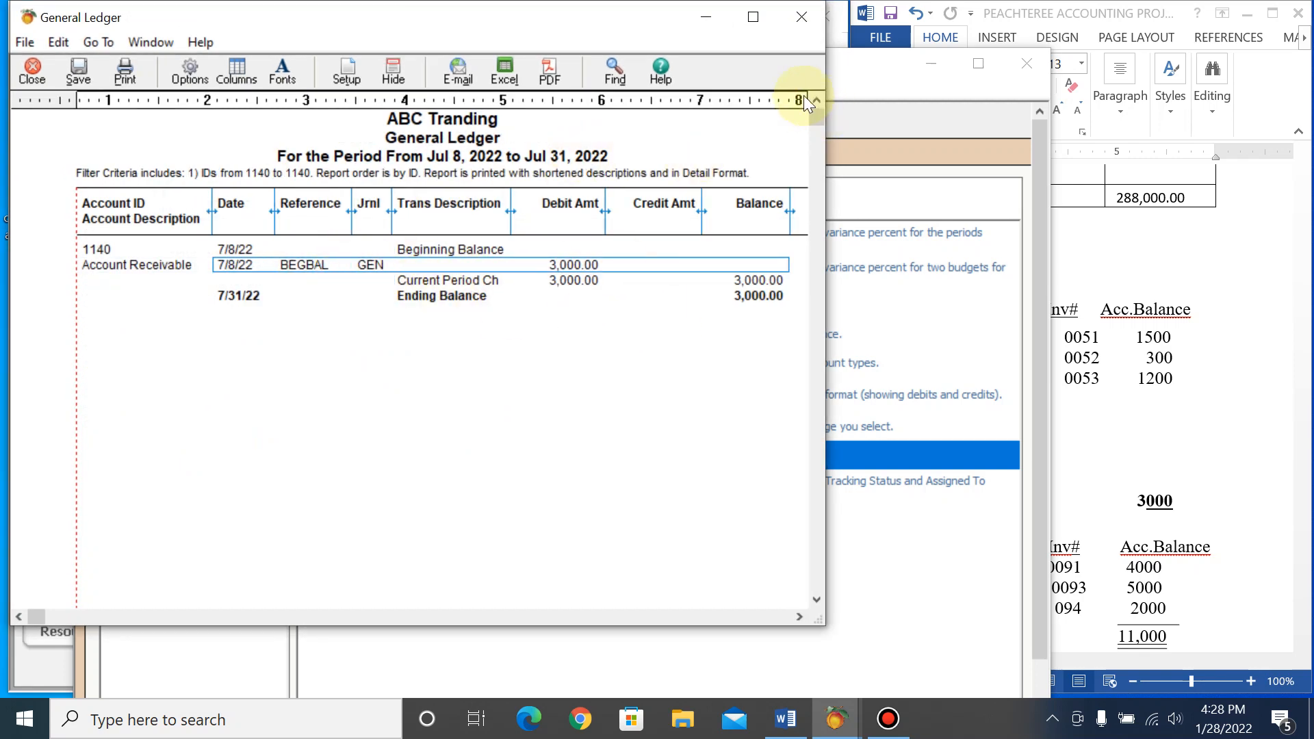
pyautogui.click(801, 30)
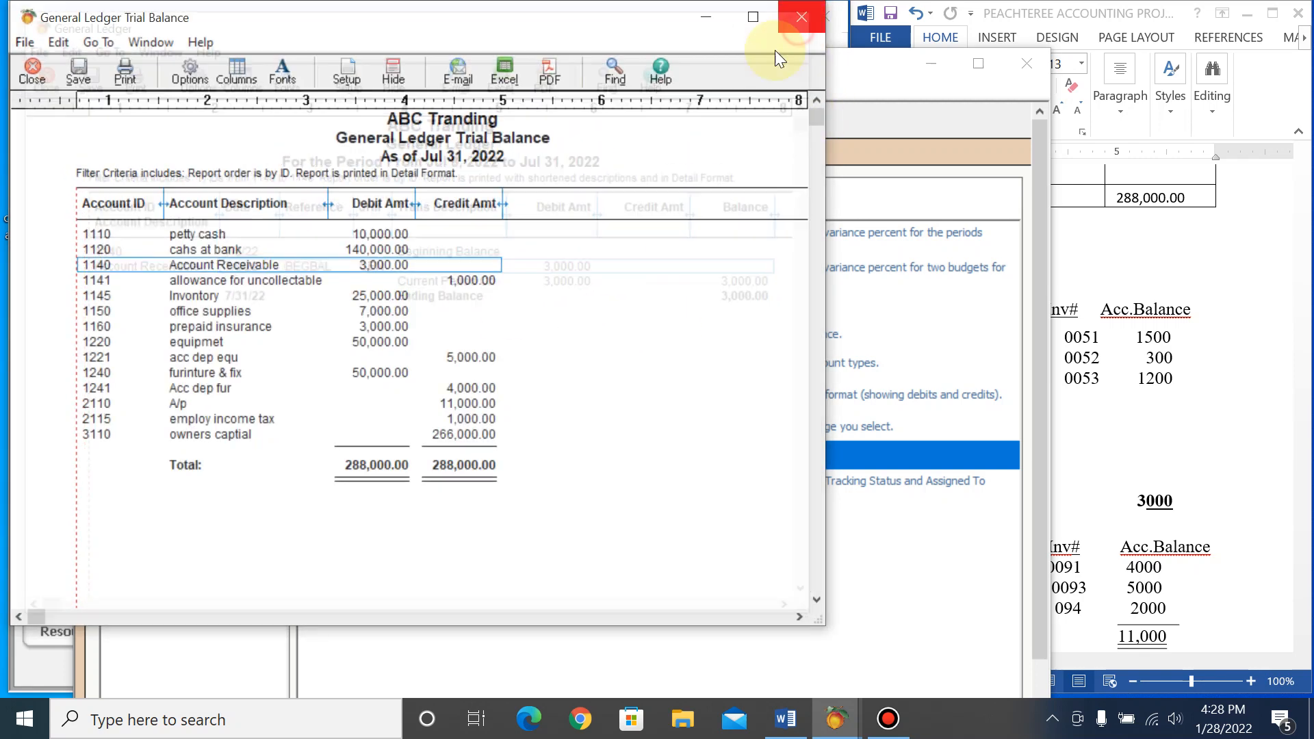
pyautogui.click(804, 18)
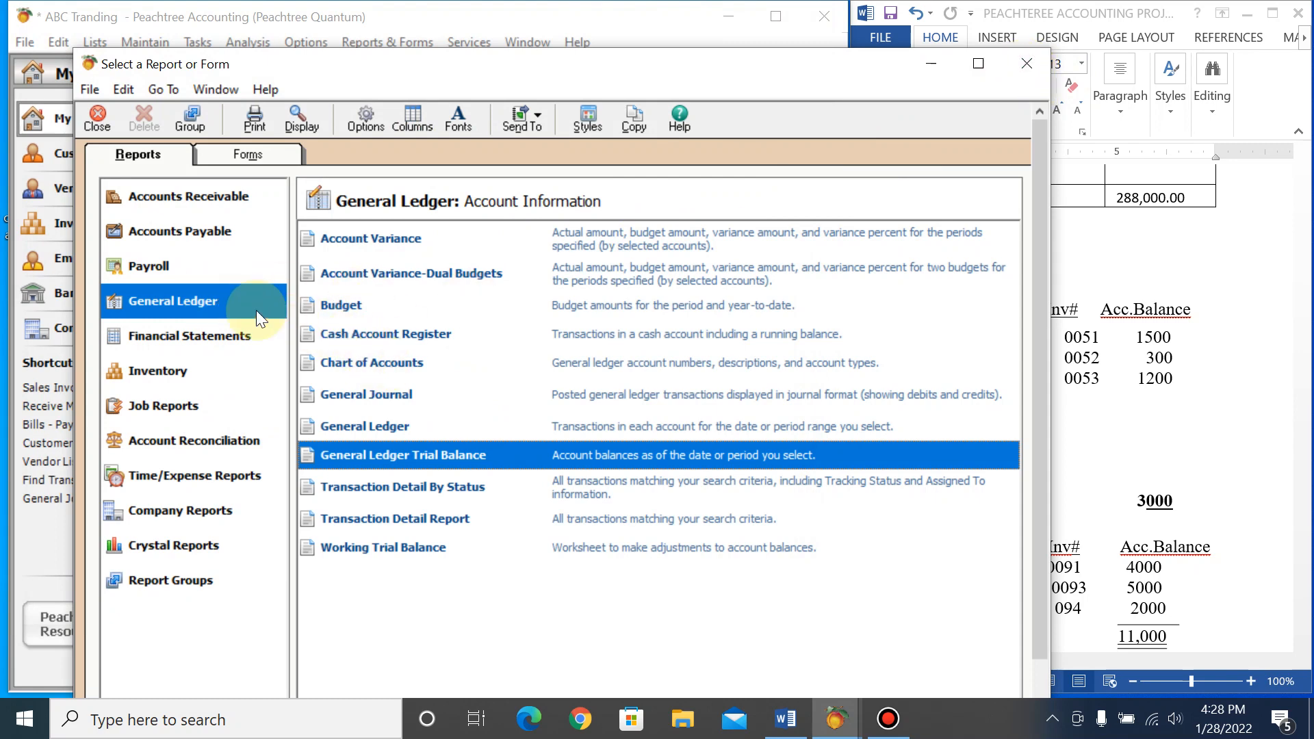
# Step: Display the Customer List report from the Accounts Receivable reports, then close it and the report selection
pyautogui.click(181, 195)
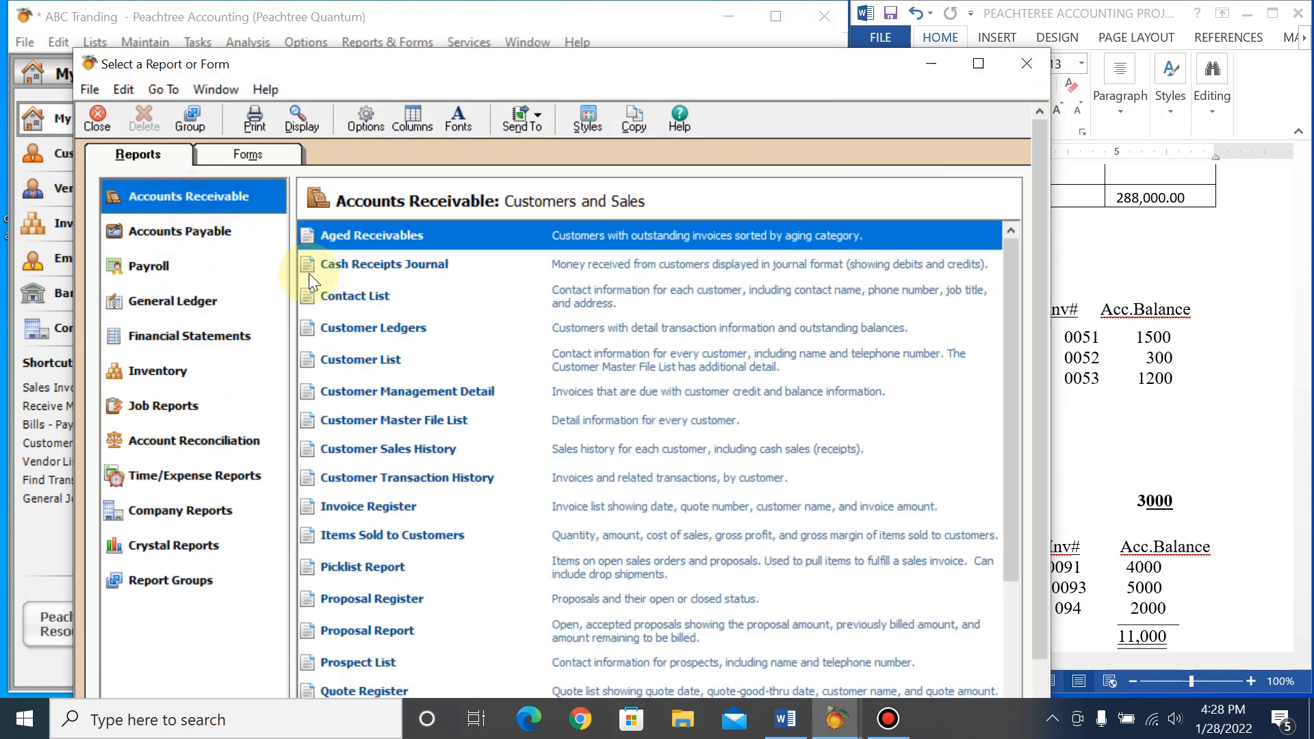
pyautogui.click(408, 330)
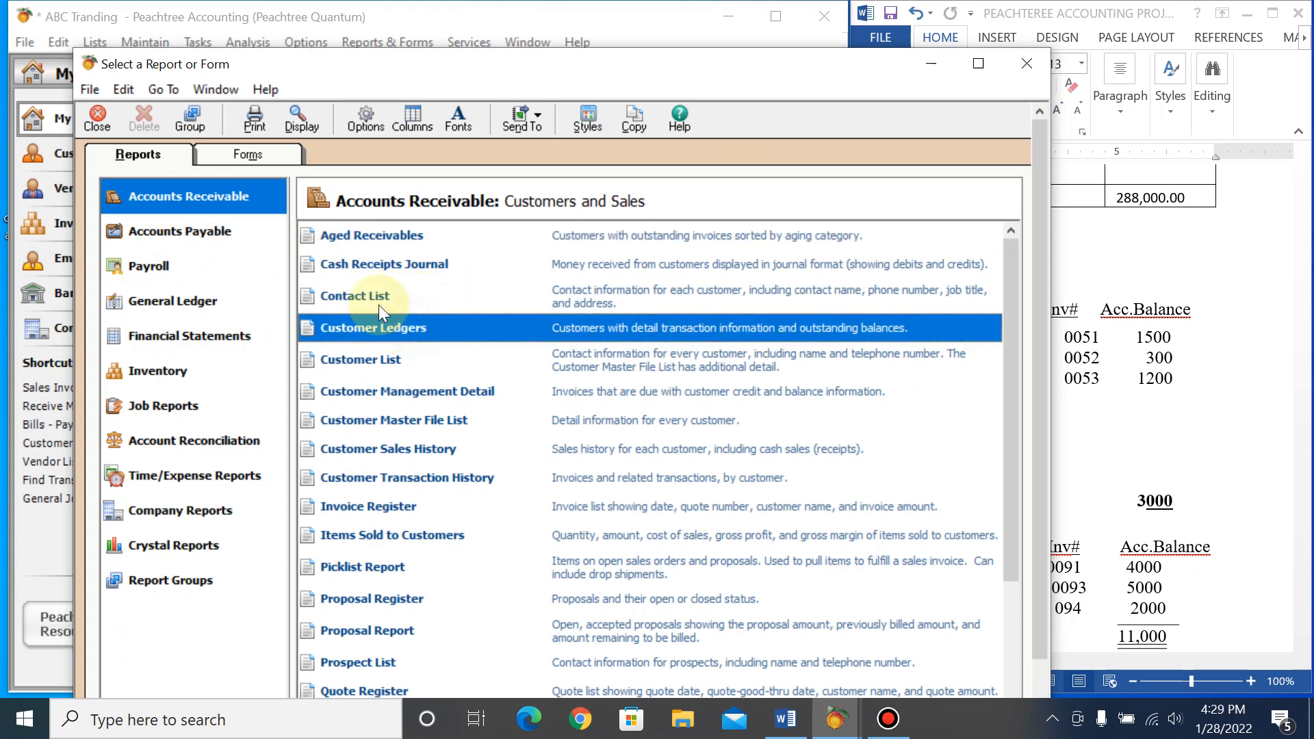
pyautogui.doubleClick(393, 363)
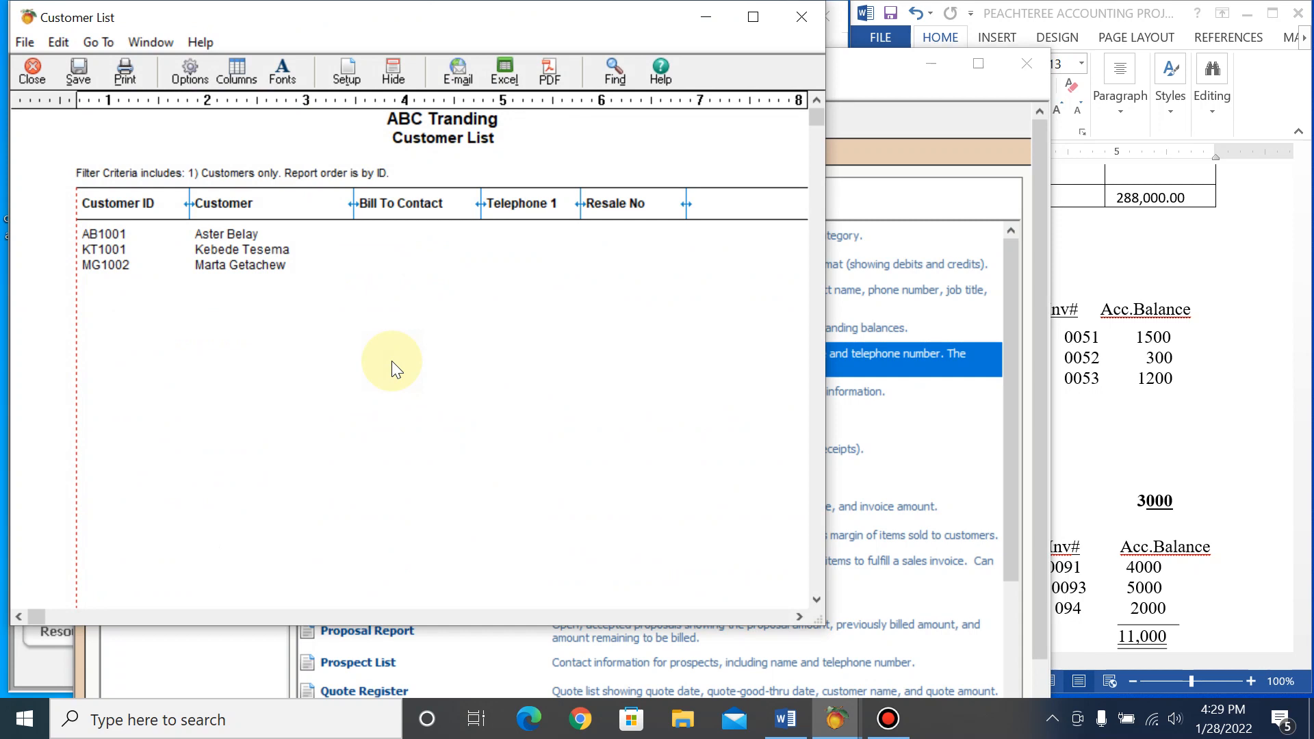
pyautogui.click(802, 17)
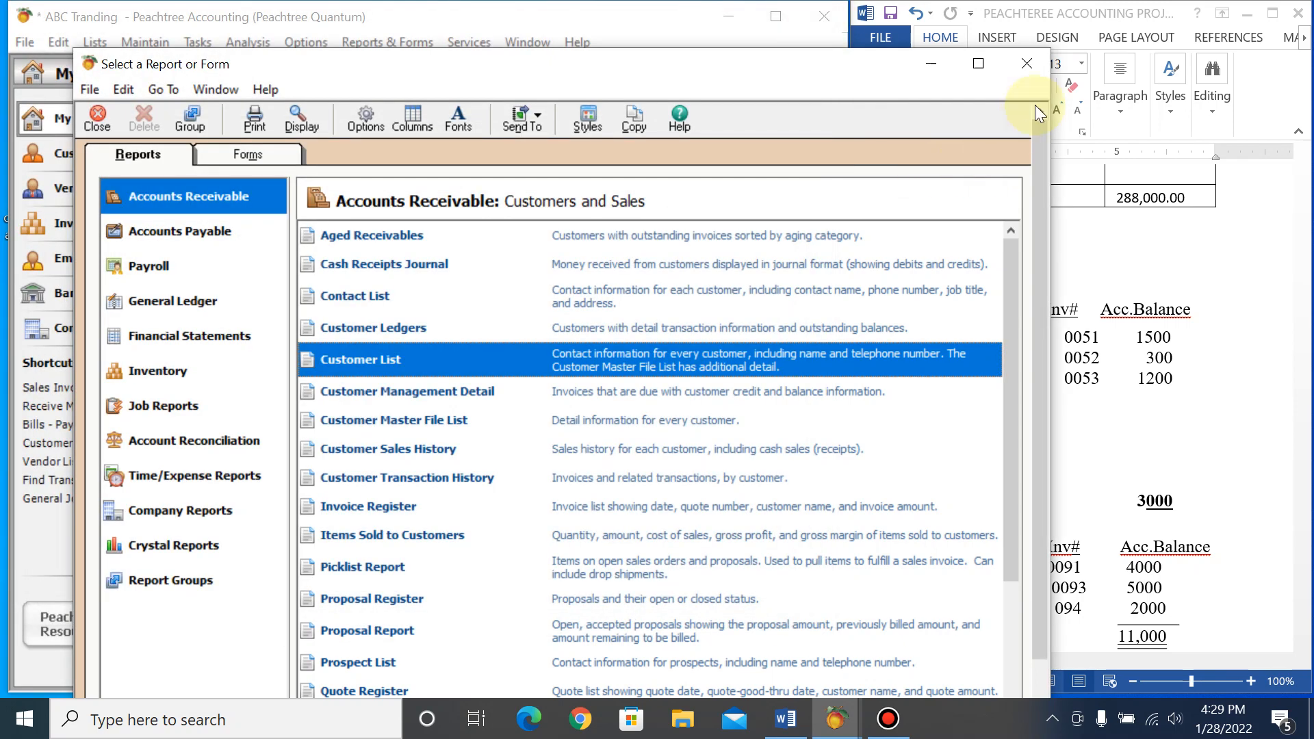
pyautogui.click(1027, 64)
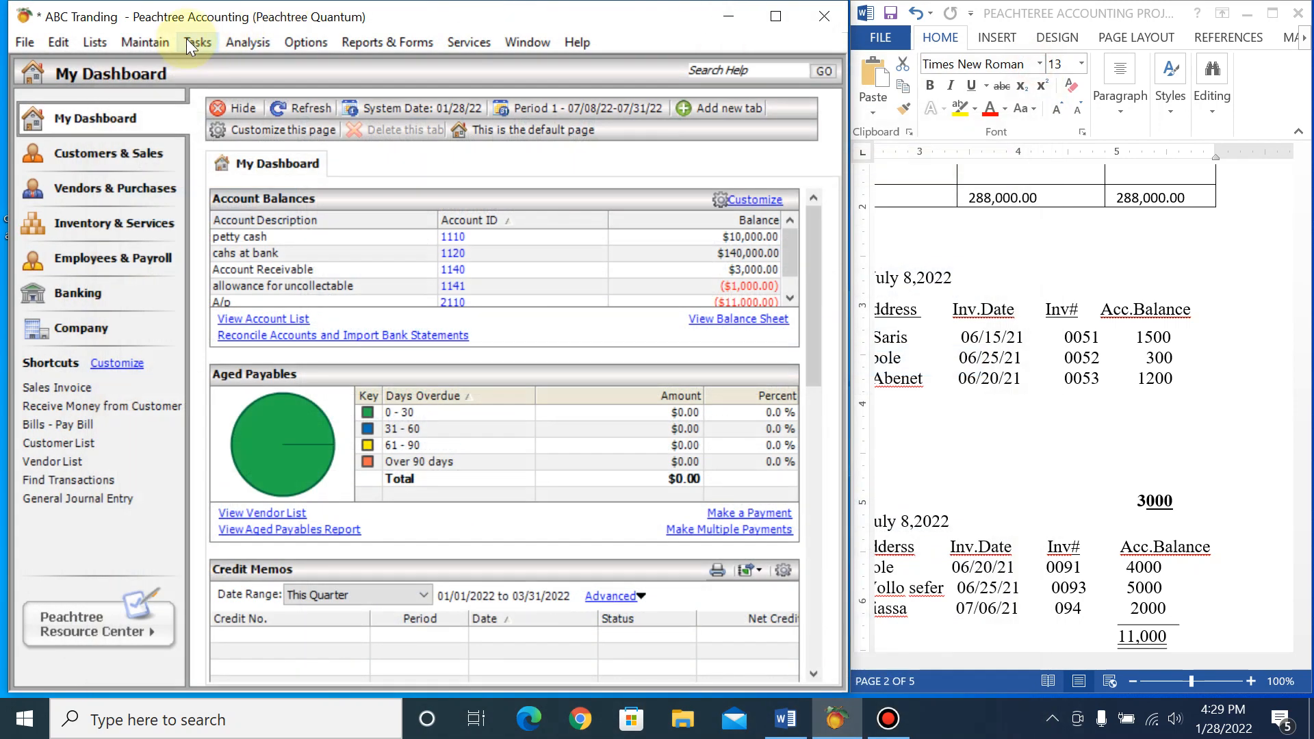
# Step: Open the first listed customer's record in customer maintenance, review its general details and balance, and close it
pyautogui.click(188, 39)
pyautogui.moveTo(145, 41)
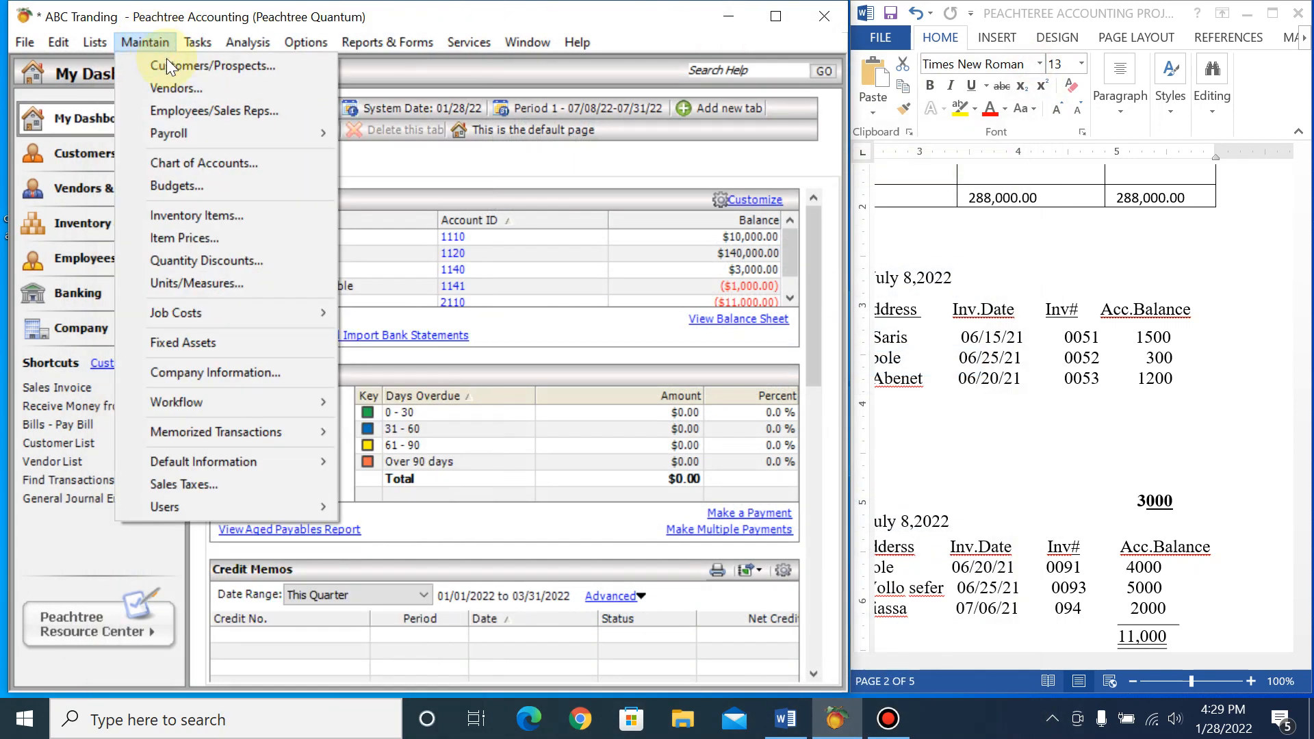
pyautogui.click(171, 64)
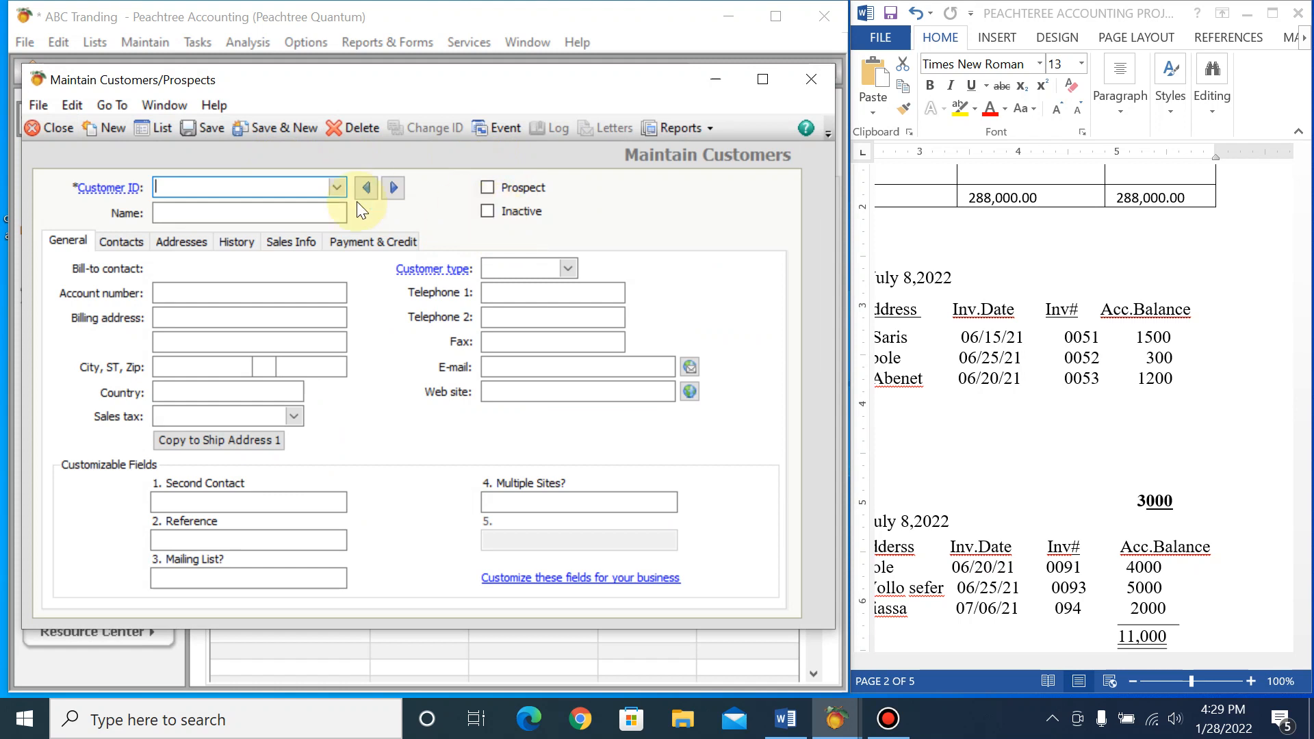
pyautogui.click(336, 187)
pyautogui.doubleClick(319, 204)
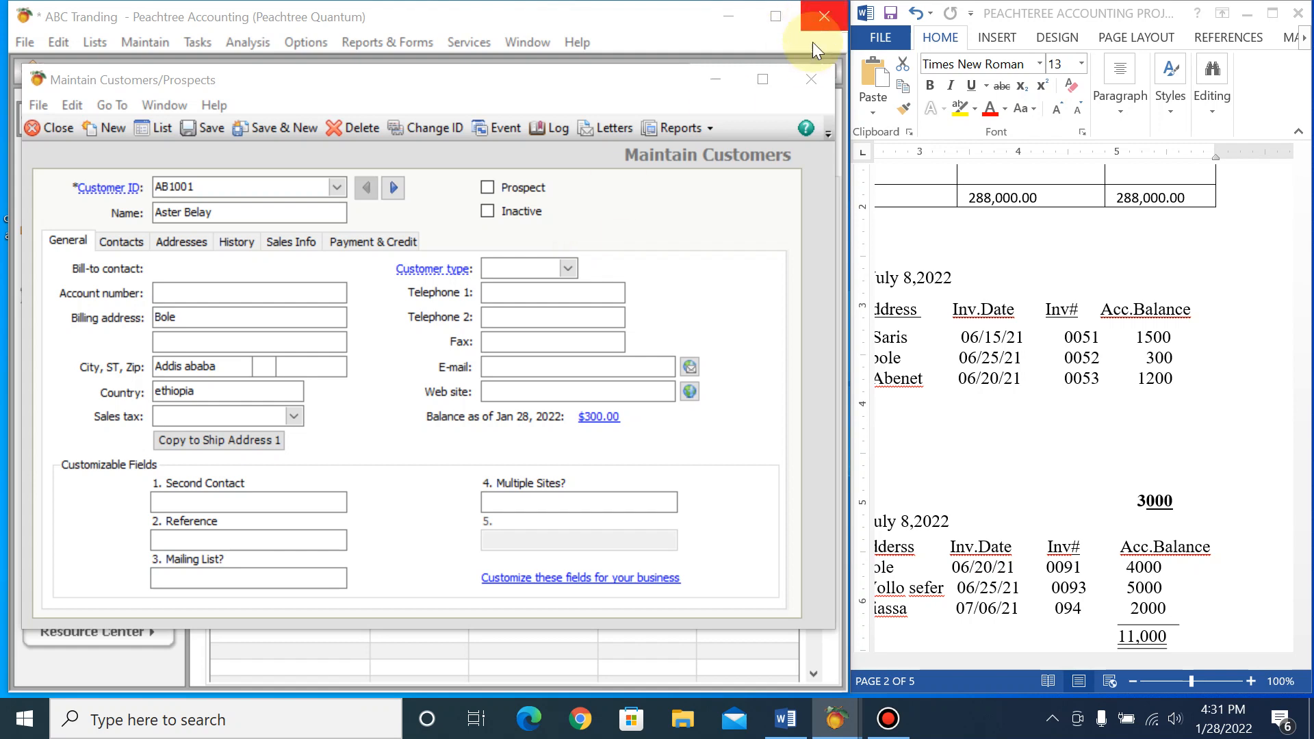
pyautogui.click(806, 80)
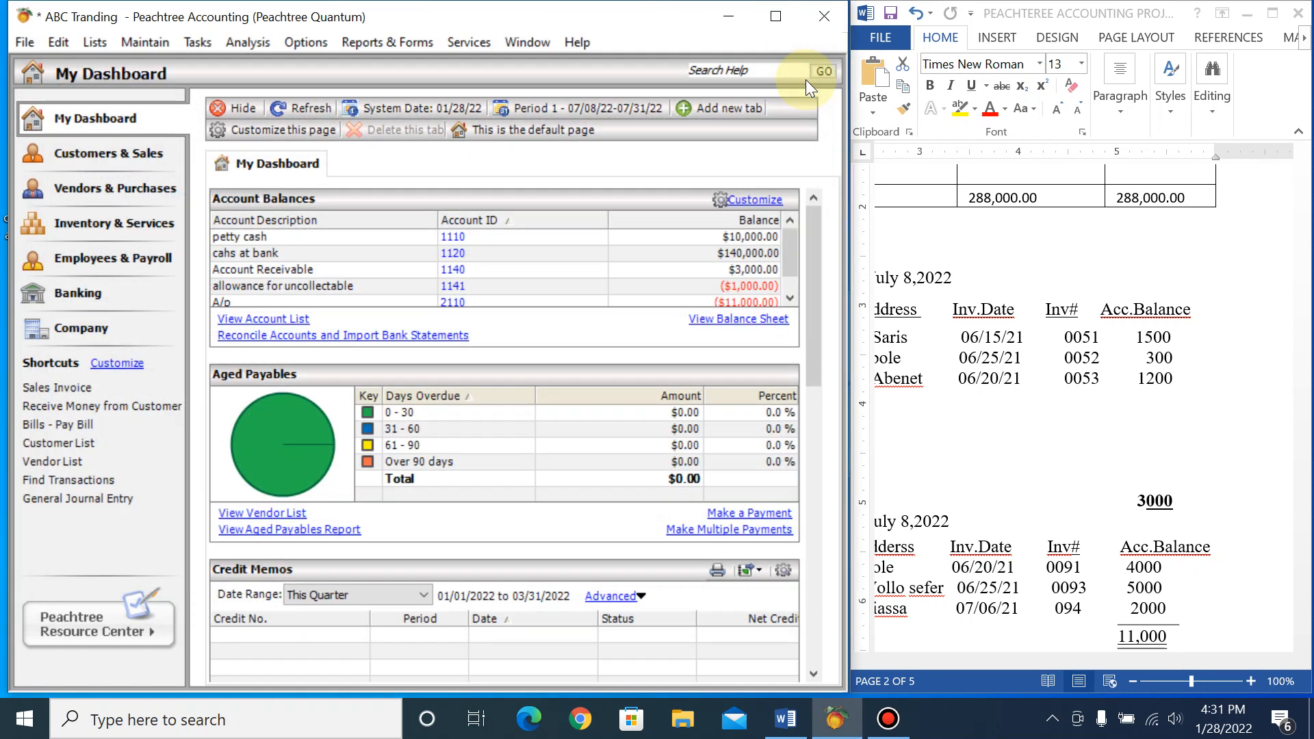